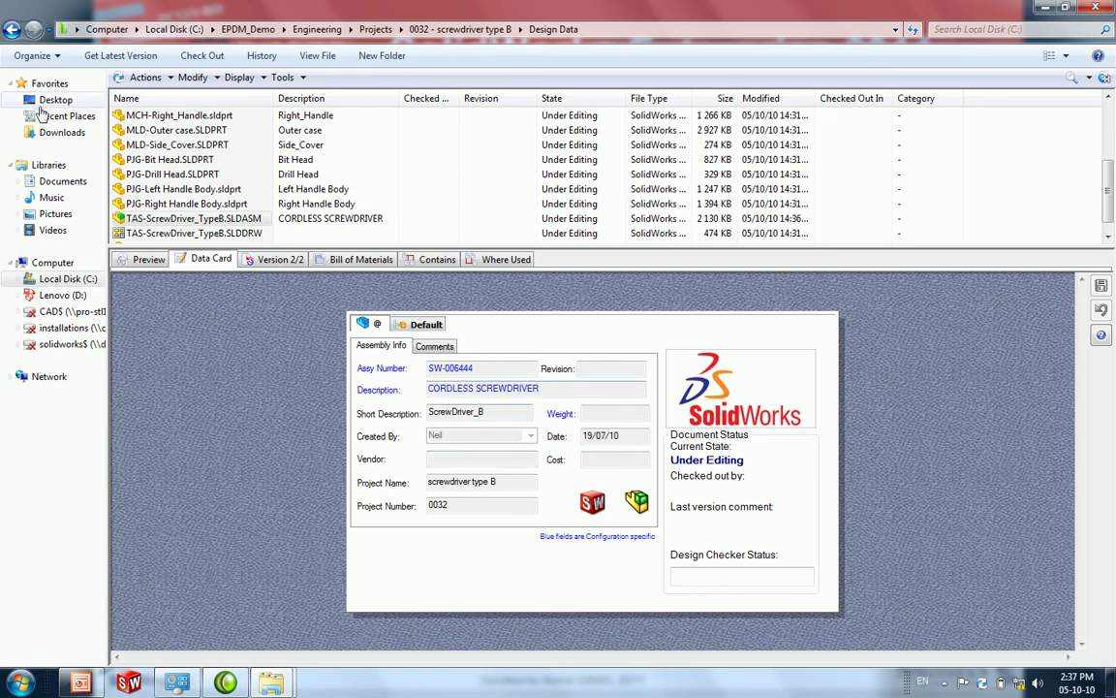
Step: Submit the TAS-ScrewDriver_TypeB drawing and its referenced files for approval, then widen the State column
{"action": "right_click", "coordinate": [178, 234]}
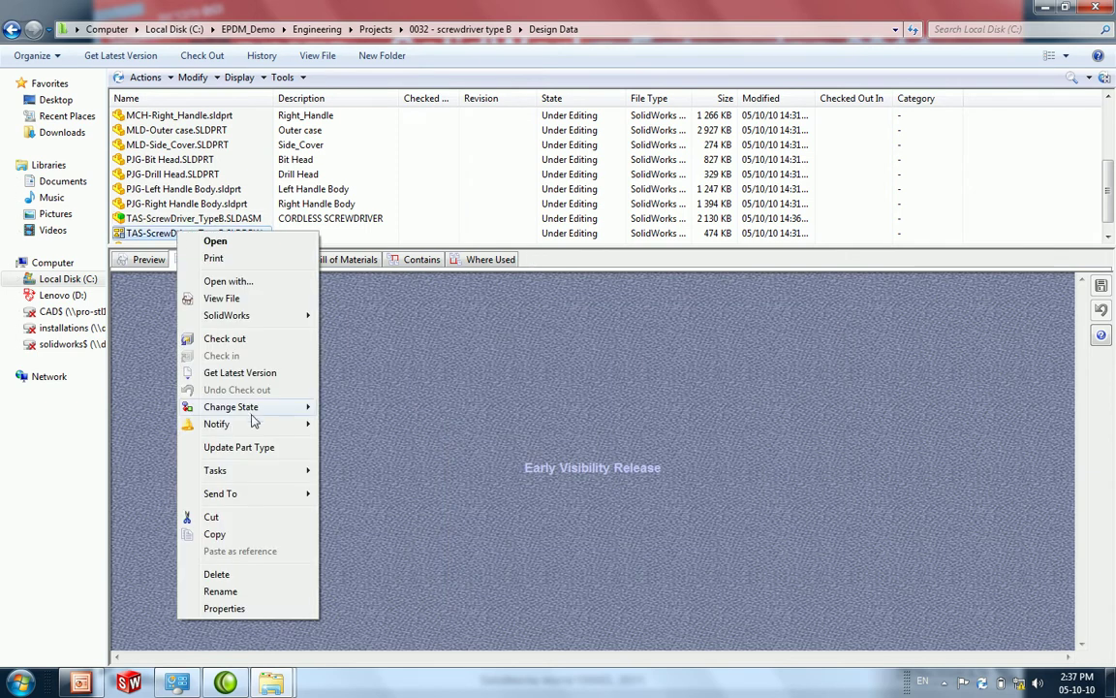
{"action": "mouse_move", "coordinate": [291, 407]}
{"action": "left_click", "coordinate": [383, 423]}
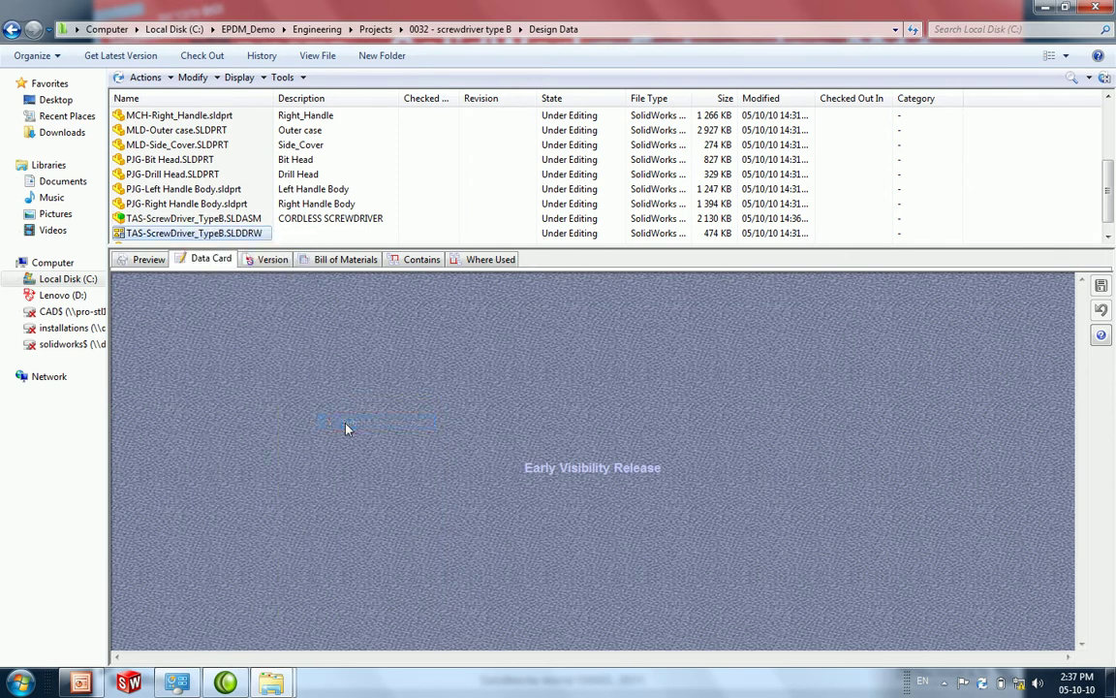
{"action": "left_click", "coordinate": [447, 465]}
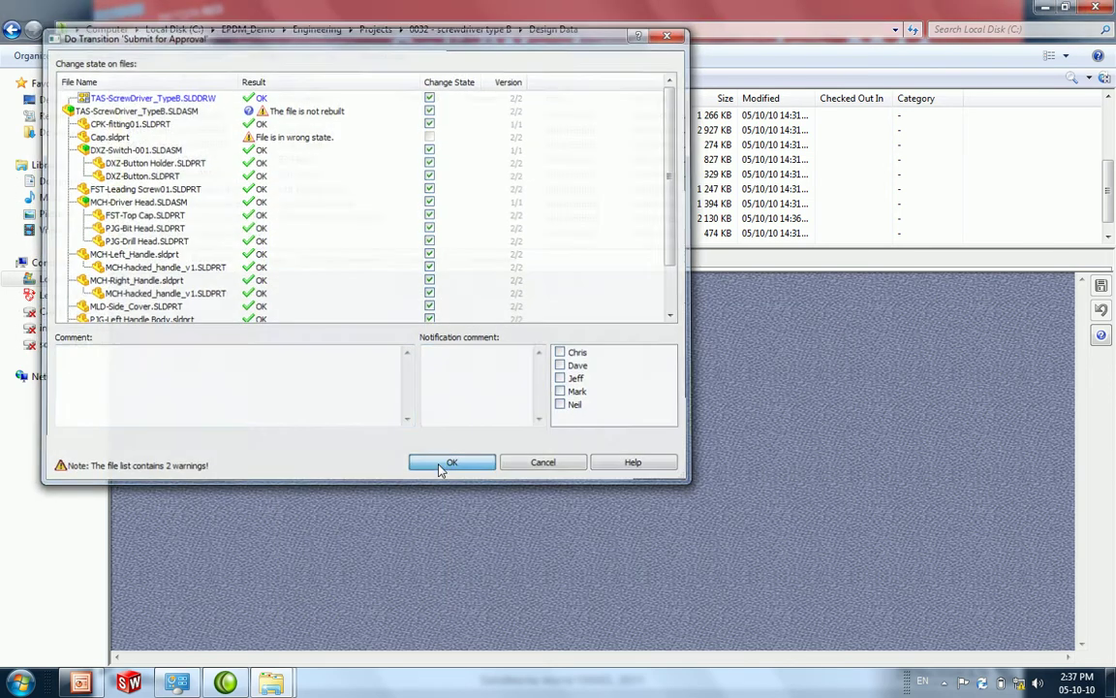
{"action": "left_click_drag", "start_coordinate": [621, 100], "coordinate": [707, 101]}
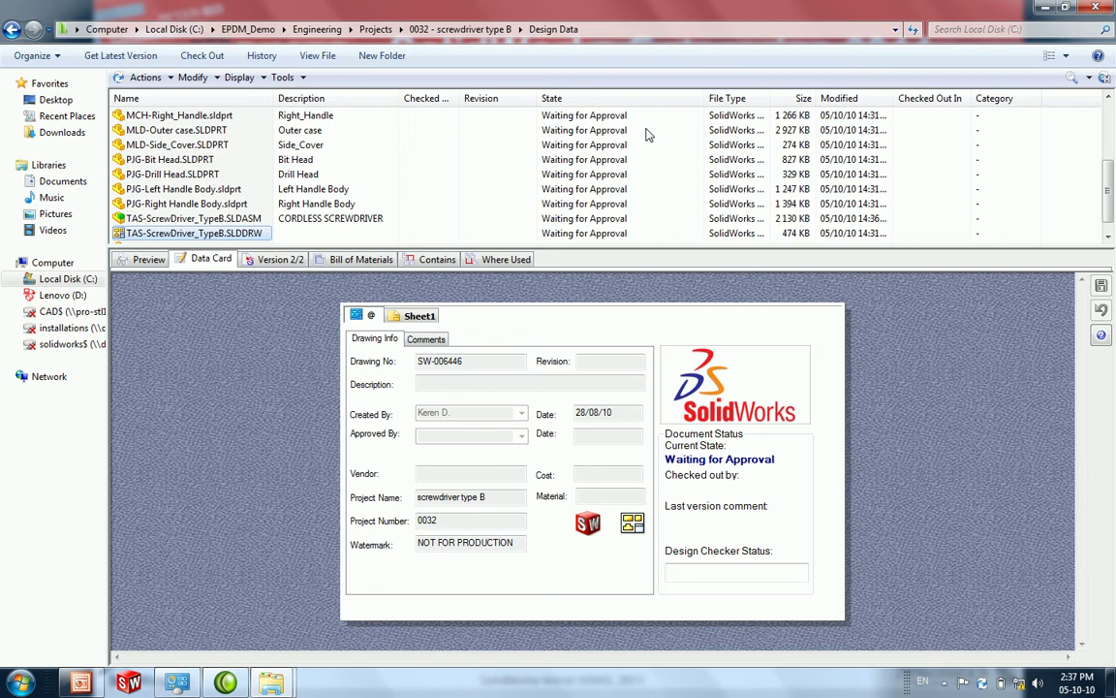
Step: Log off the EPDM_Demo vault and log back in under a different user name
{"action": "right_click", "coordinate": [982, 682]}
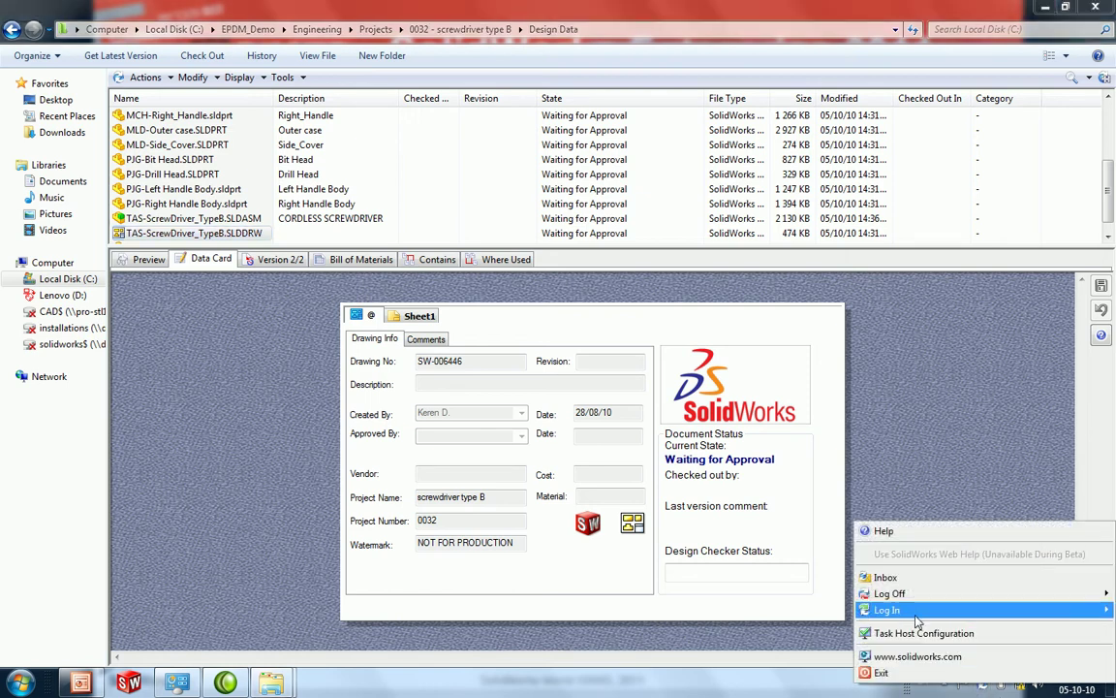
{"action": "mouse_move", "coordinate": [901, 593]}
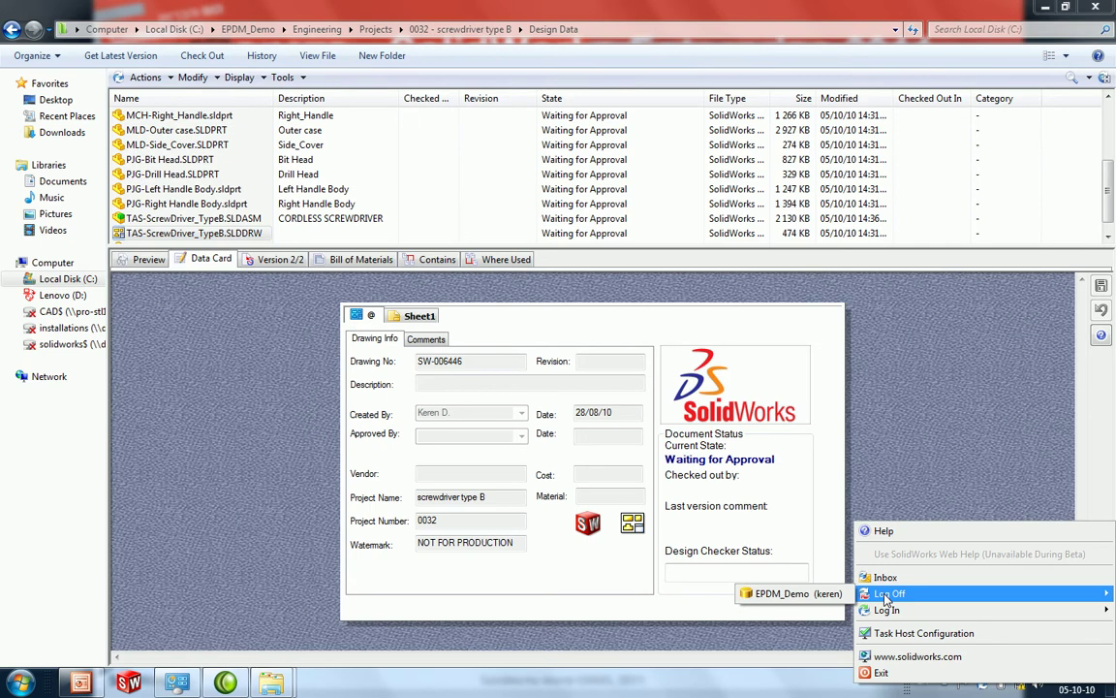
{"action": "left_click", "coordinate": [827, 594]}
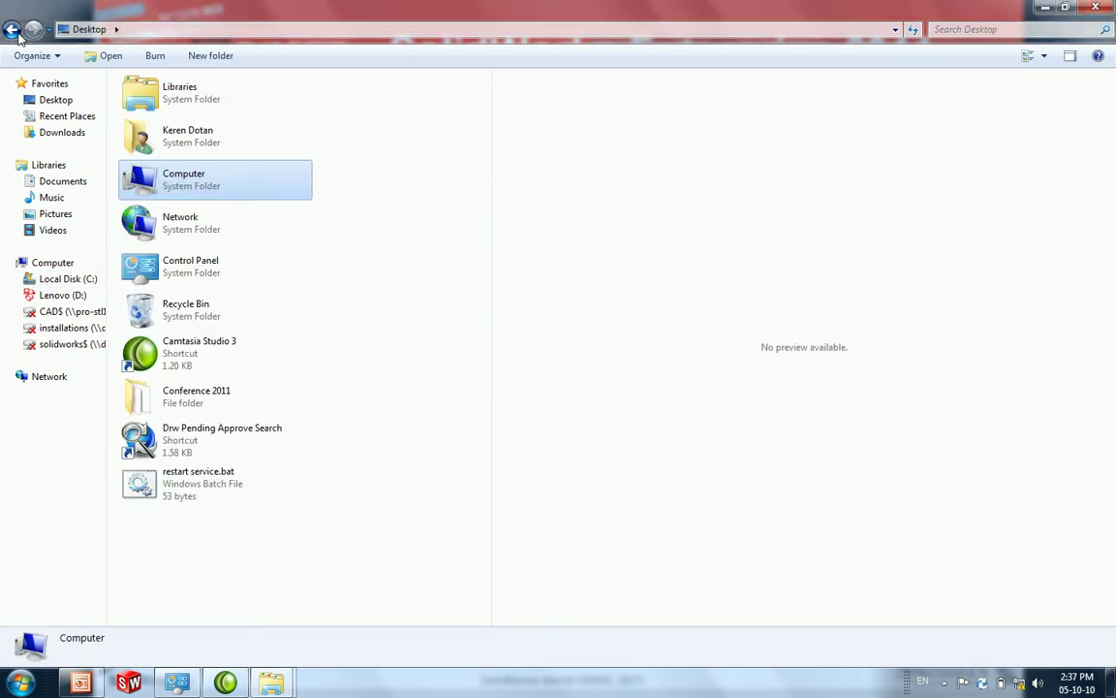
{"action": "left_click", "coordinate": [13, 30]}
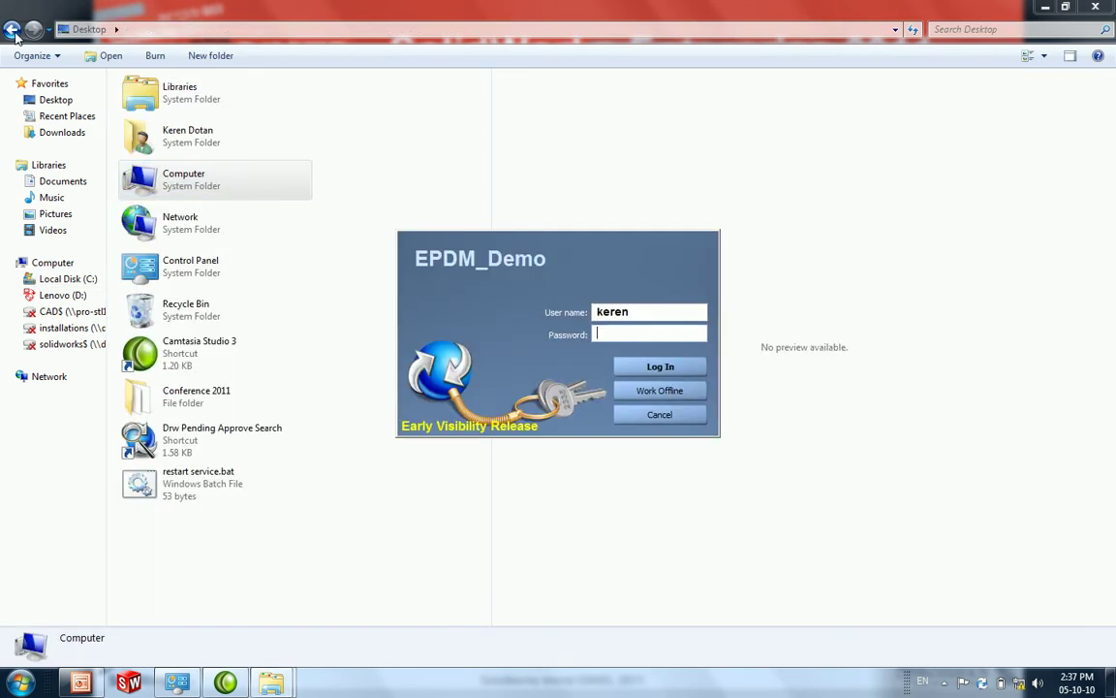
{"action": "type", "text": "dotan"}
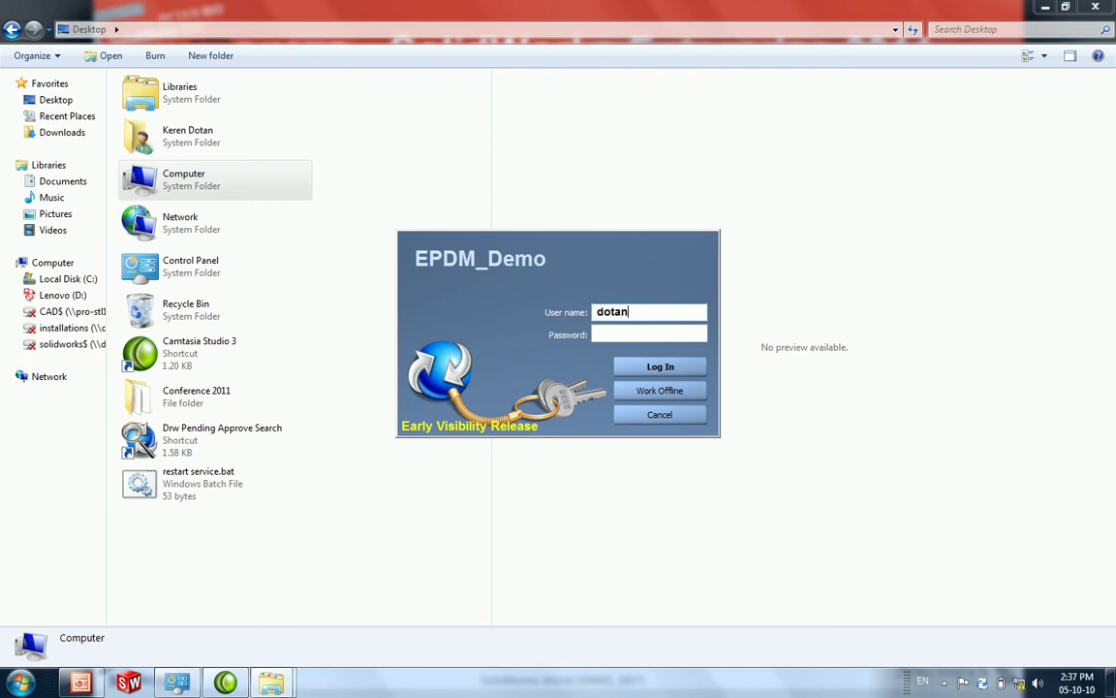
{"action": "key", "text": "Return"}
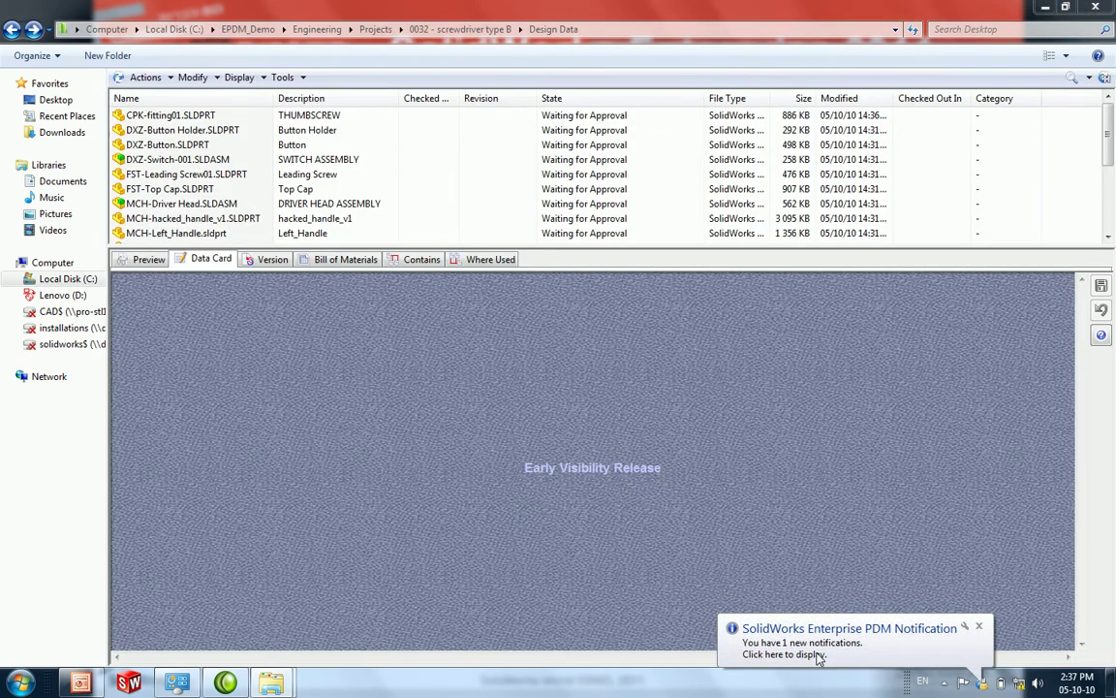
Step: Review the notification of files moved from Under Editing to Waiting for Approval, then close it
{"action": "left_click", "coordinate": [819, 656]}
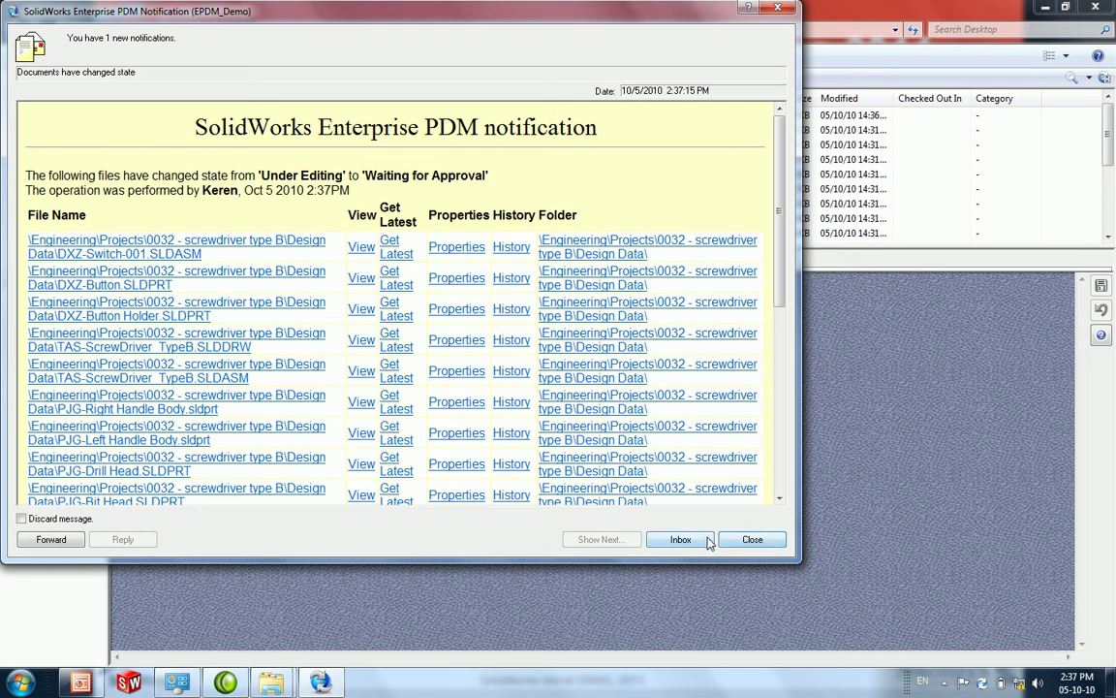
{"action": "left_click", "coordinate": [748, 539]}
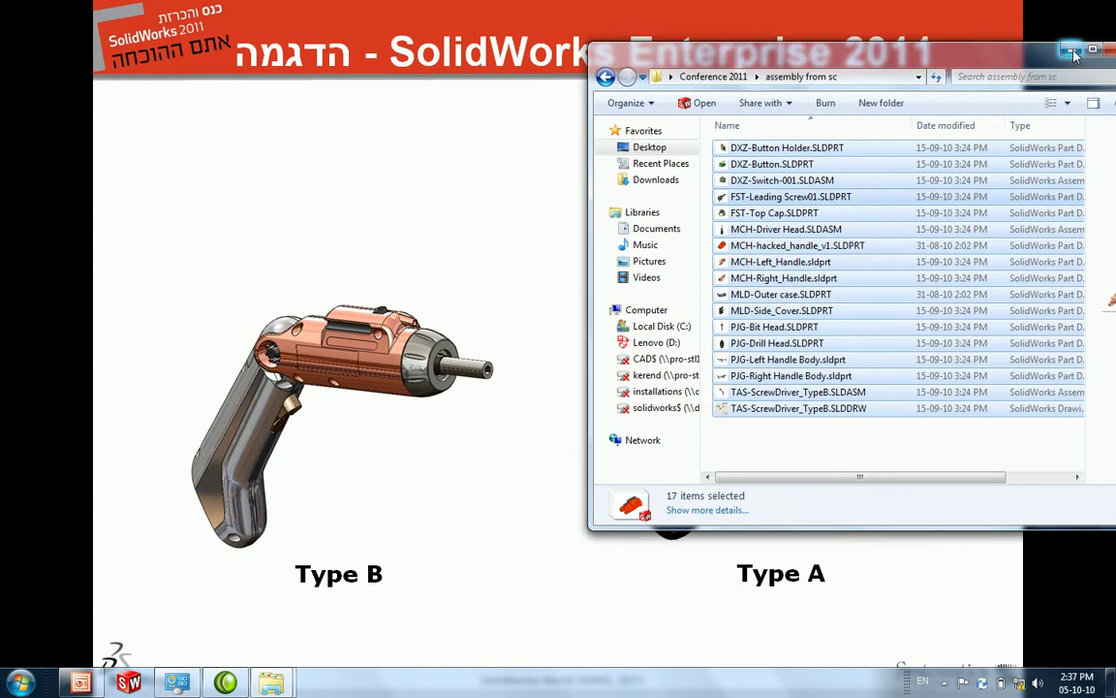
Step: End the screwdriver slide show and move the Drw Pending Approve Search shortcut to mid-desktop
{"action": "left_click", "coordinate": [1070, 50]}
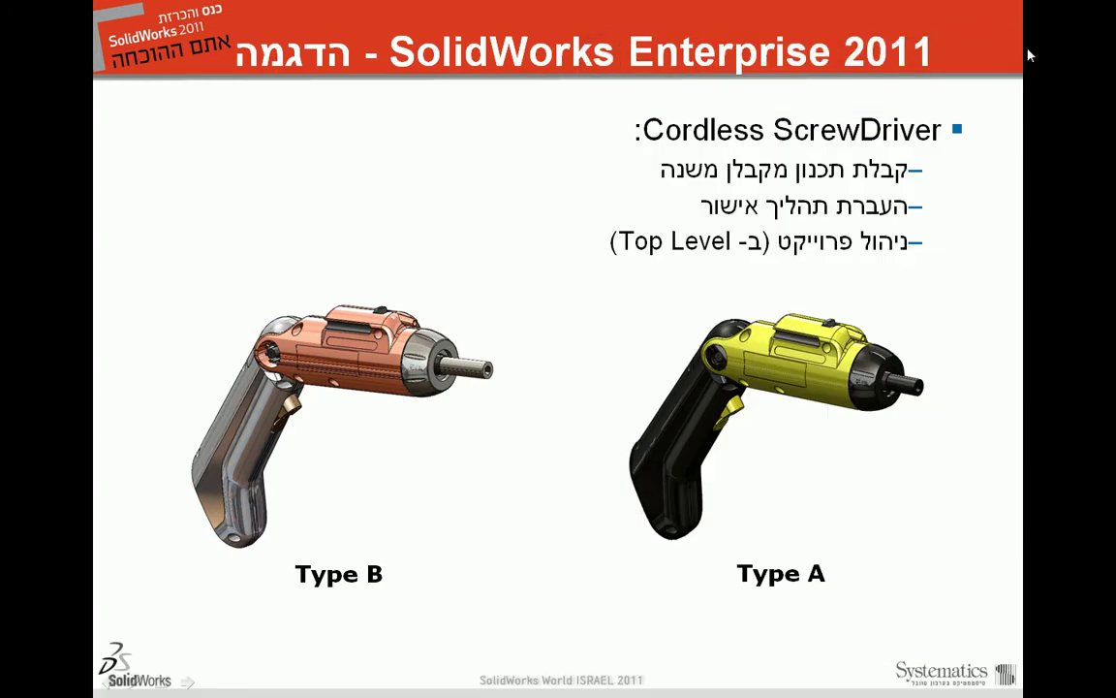
{"action": "key", "text": "Escape"}
{"action": "left_click_drag", "start_coordinate": [39, 366], "coordinate": [463, 393]}
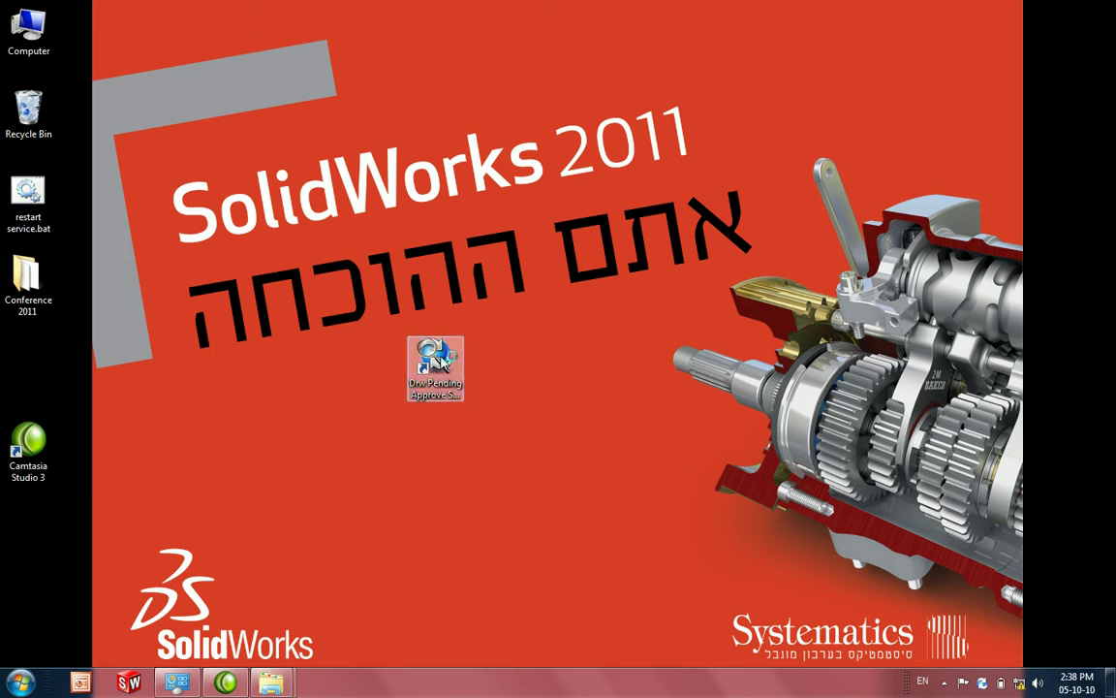
Step: Run Drw Pending Approve Search and review its *slddrw name and Waiting for Approval workflow criteria
{"action": "double_click", "coordinate": [437, 363]}
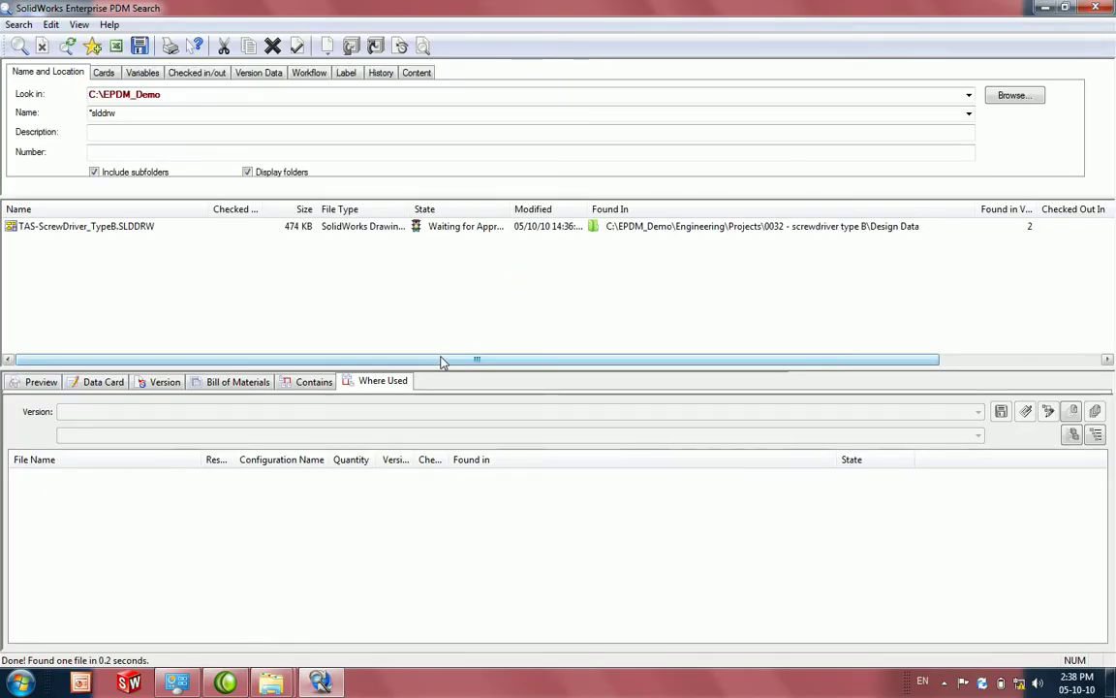
{"action": "left_click_drag", "start_coordinate": [154, 196], "coordinate": [167, 239]}
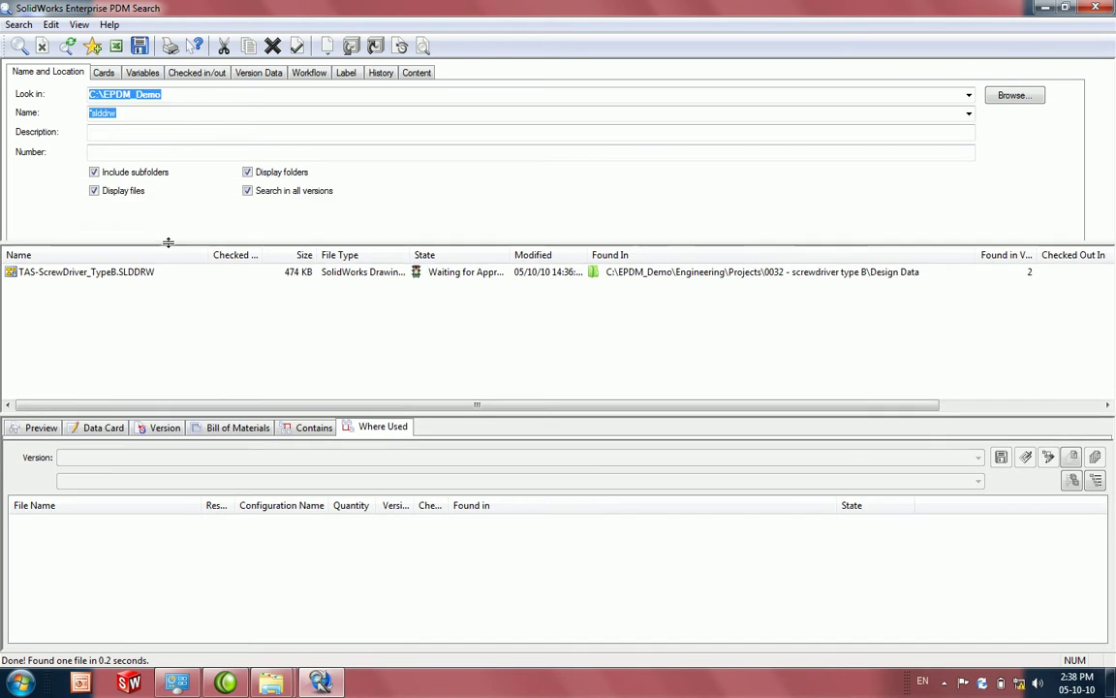
{"action": "left_click", "coordinate": [47, 273]}
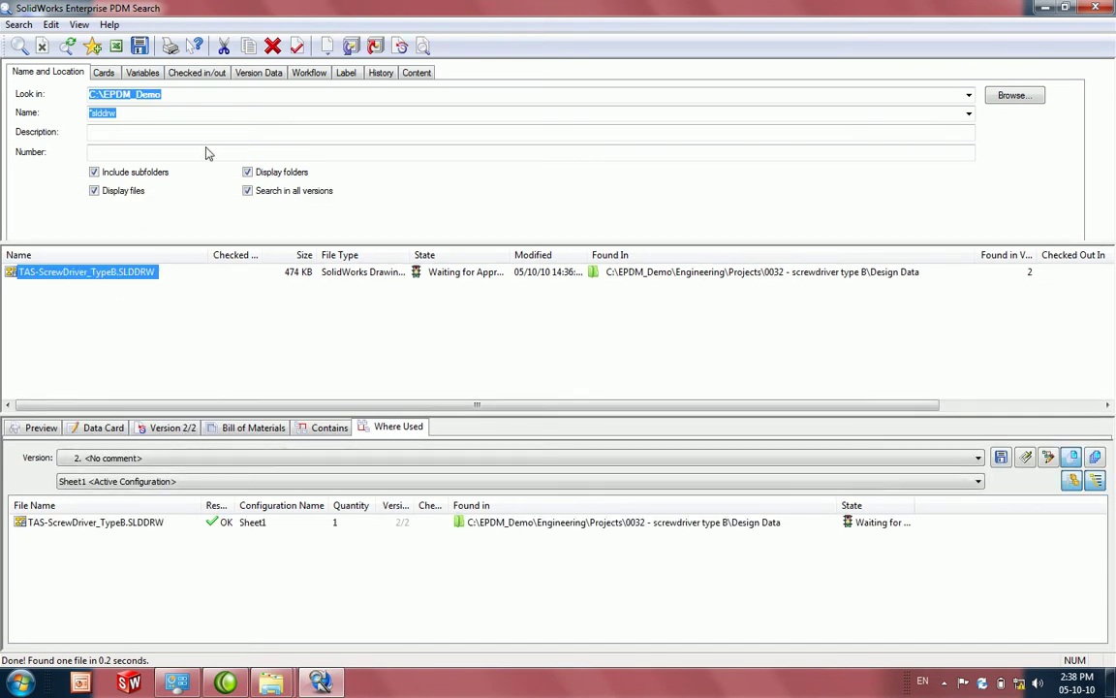
{"action": "left_click", "coordinate": [141, 112]}
{"action": "left_click", "coordinate": [141, 112]}
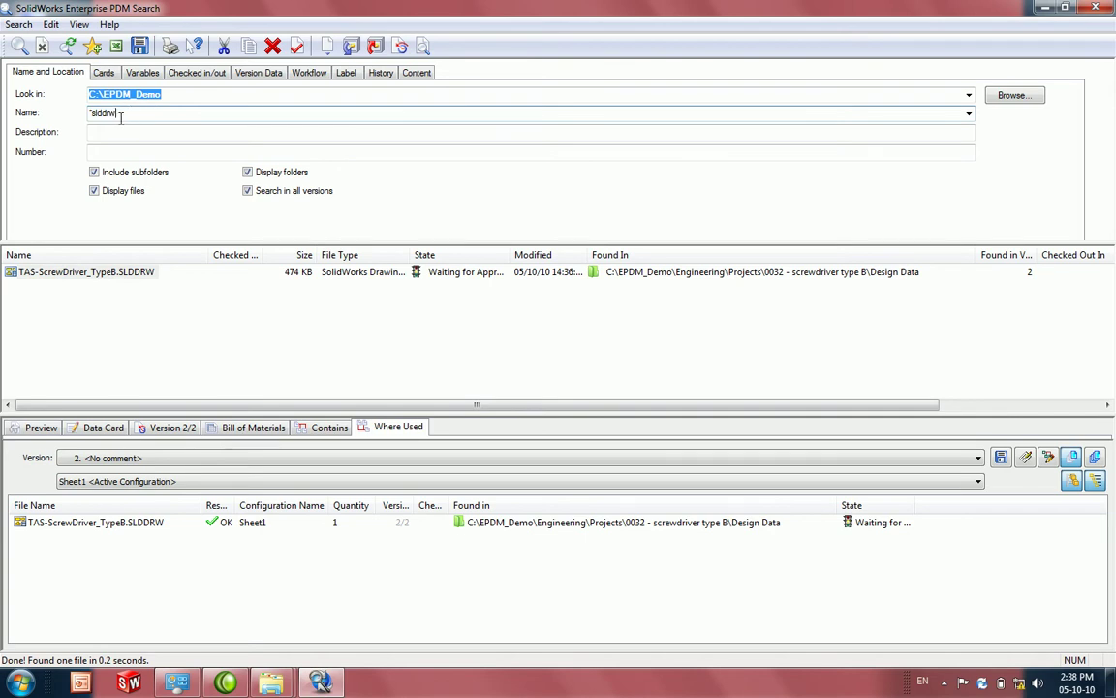
{"action": "left_click", "coordinate": [309, 72]}
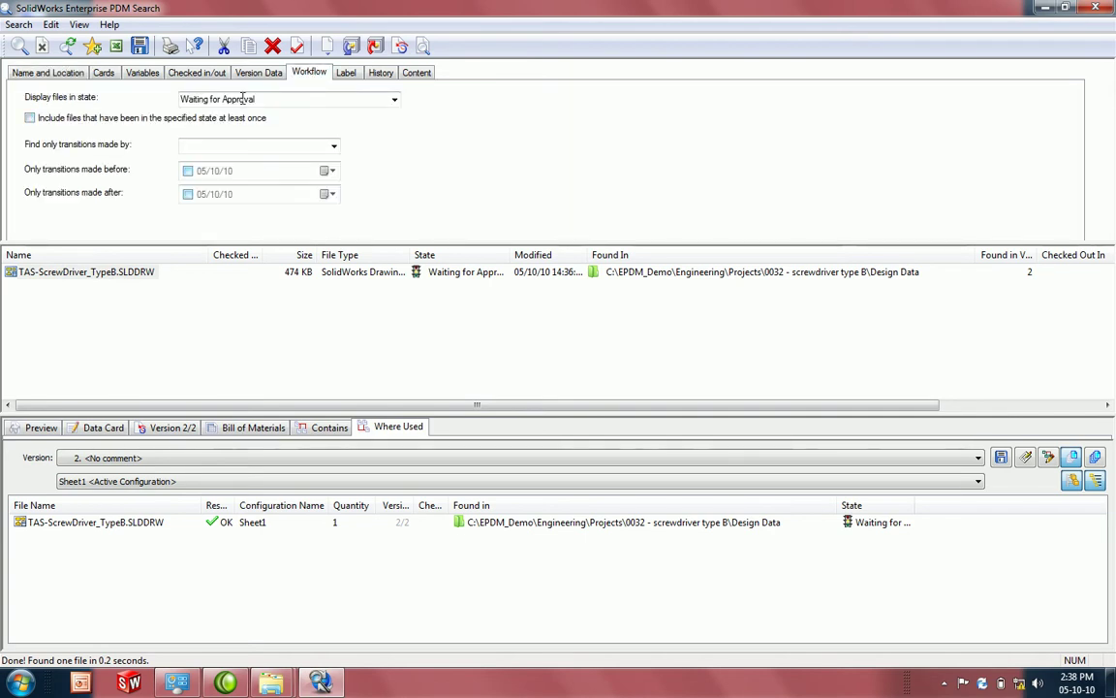
Step: Preview TAS-ScrewDriver_TypeB.SLDDRW enlarged and zoom into its title block's blank approval entry
{"action": "left_click", "coordinate": [39, 427]}
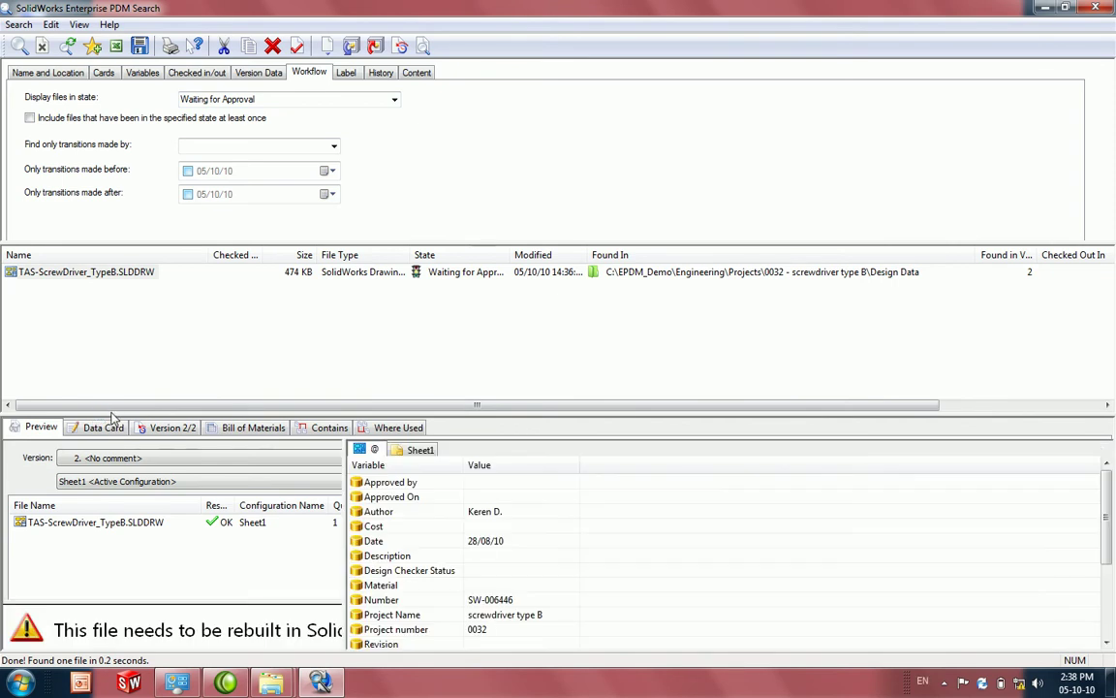
{"action": "left_click_drag", "start_coordinate": [113, 416], "coordinate": [113, 304]}
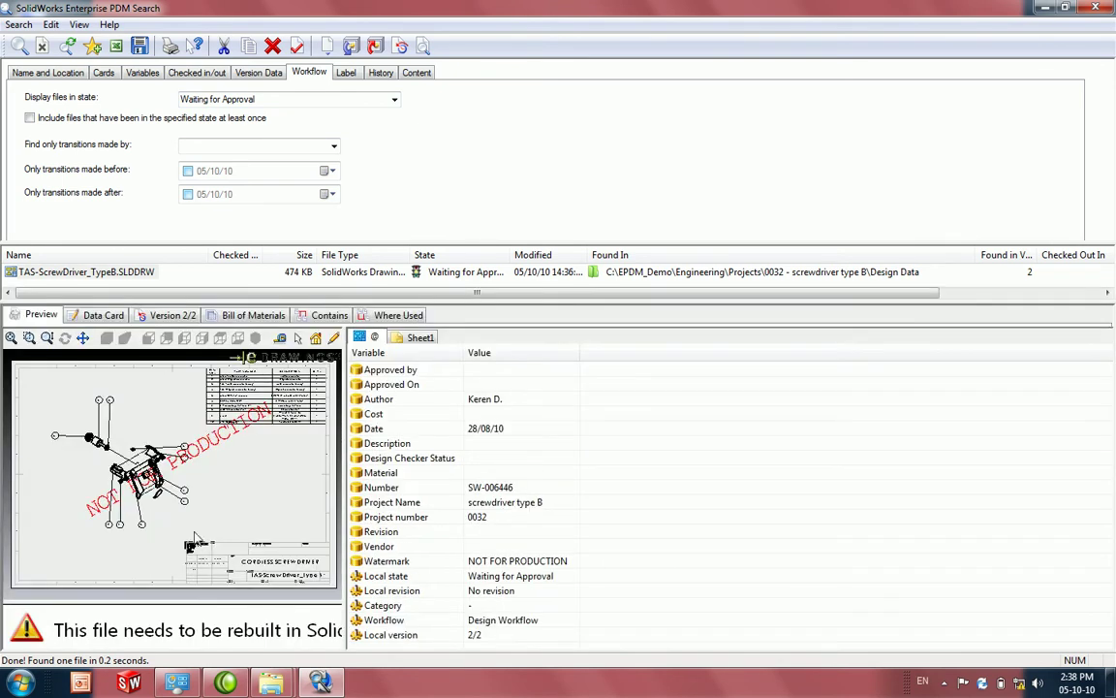
{"action": "scroll", "coordinate": [216, 455], "scroll_direction": "up", "scroll_amount": 5}
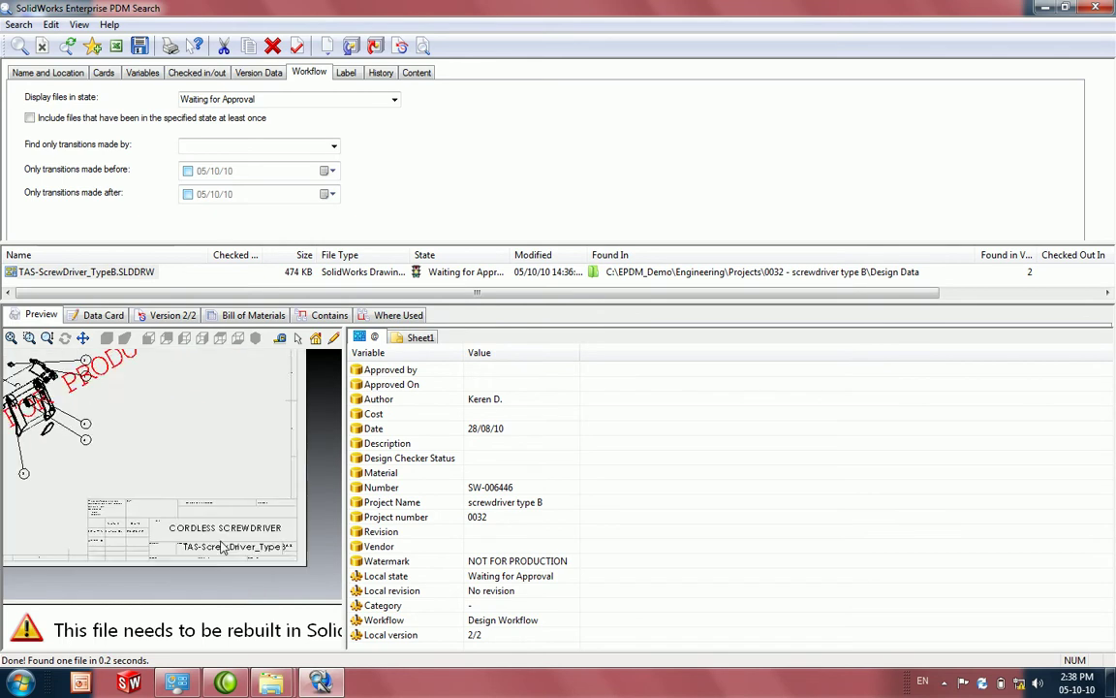
{"action": "scroll", "coordinate": [223, 513], "scroll_direction": "up", "scroll_amount": 2}
{"action": "scroll", "coordinate": [85, 473], "scroll_direction": "down", "scroll_amount": 8}
{"action": "scroll", "coordinate": [180, 497], "scroll_direction": "up", "scroll_amount": 8}
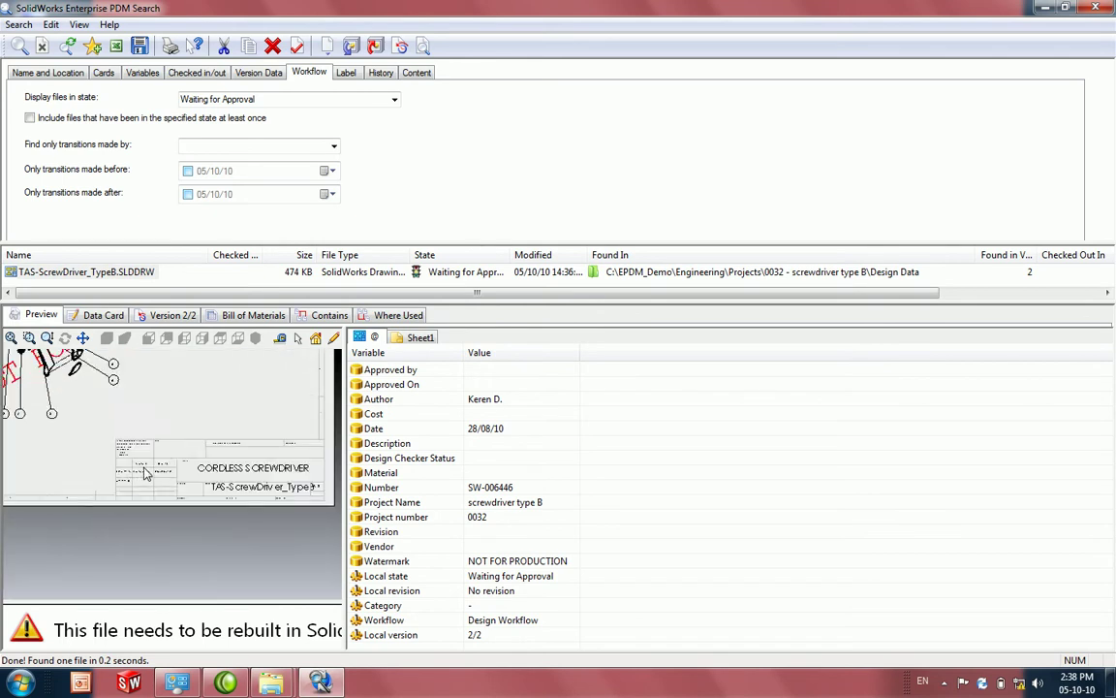
{"action": "scroll", "coordinate": [65, 473], "scroll_direction": "down", "scroll_amount": 1}
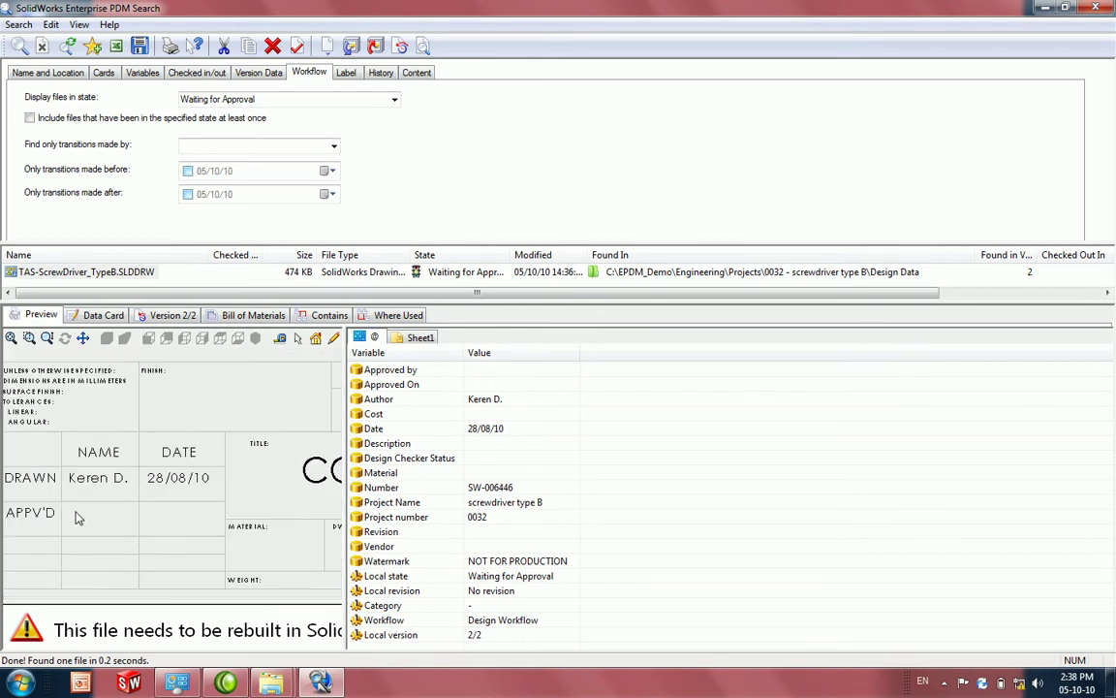
{"action": "scroll", "coordinate": [70, 467], "scroll_direction": "down", "scroll_amount": 1}
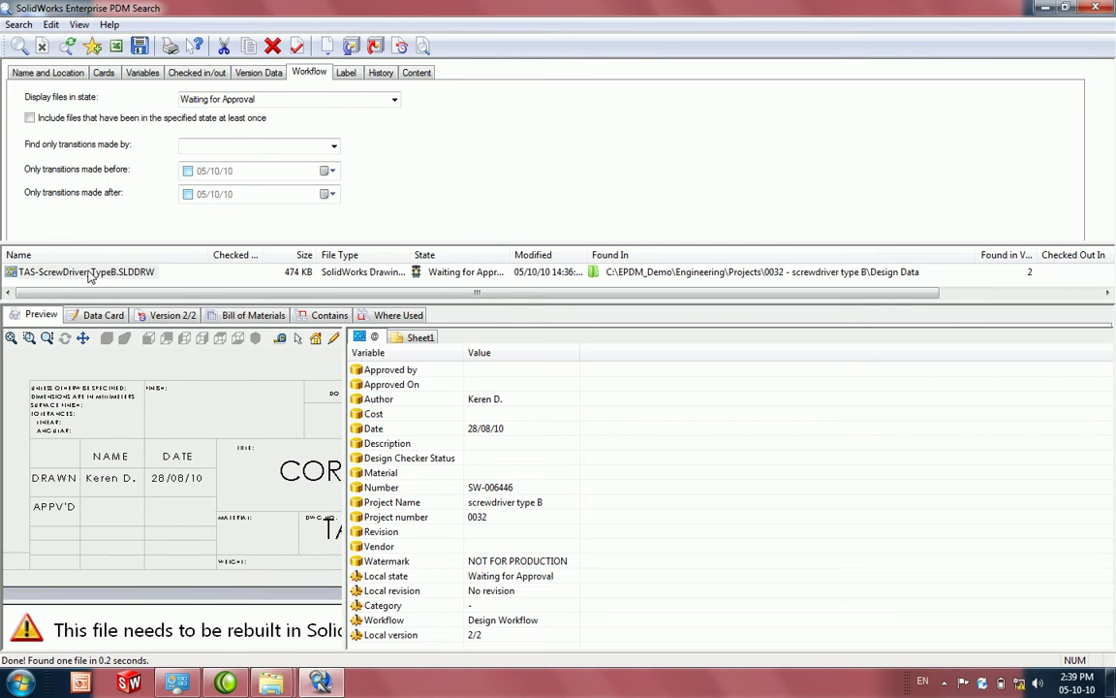
{"action": "left_click_drag", "start_coordinate": [111, 301], "coordinate": [129, 339]}
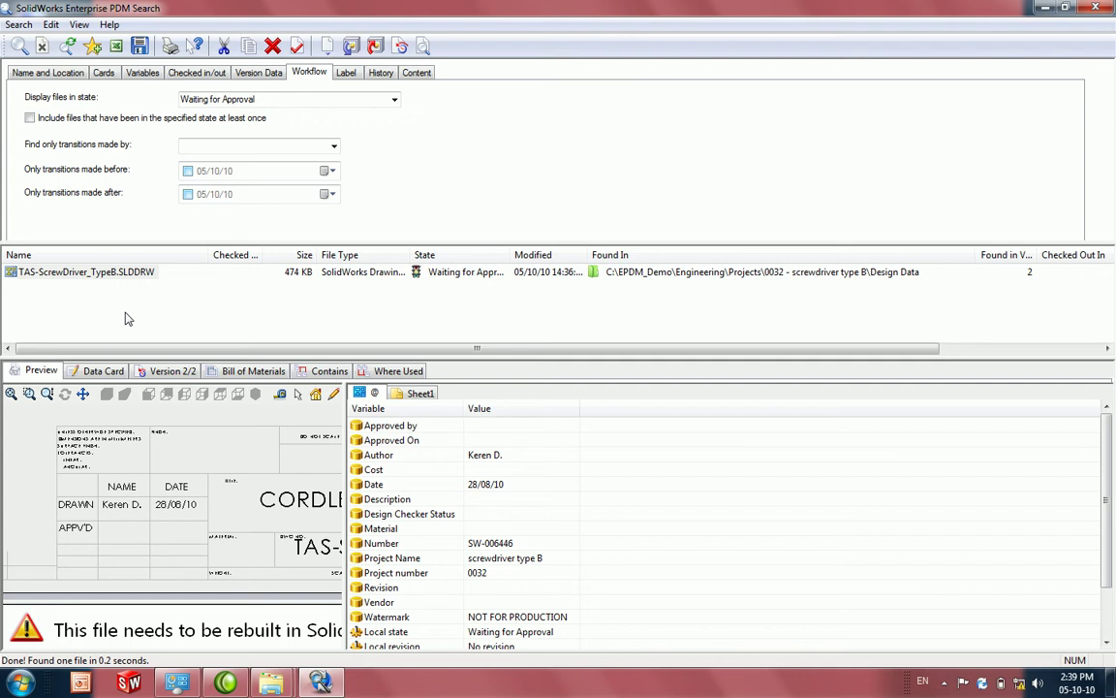
Step: Run the Design Checker task on TAS-ScrewDriver_TypeB.SLDDRW using the SW.swstd standard file
{"action": "left_click", "coordinate": [68, 274]}
{"action": "right_click", "coordinate": [69, 275]}
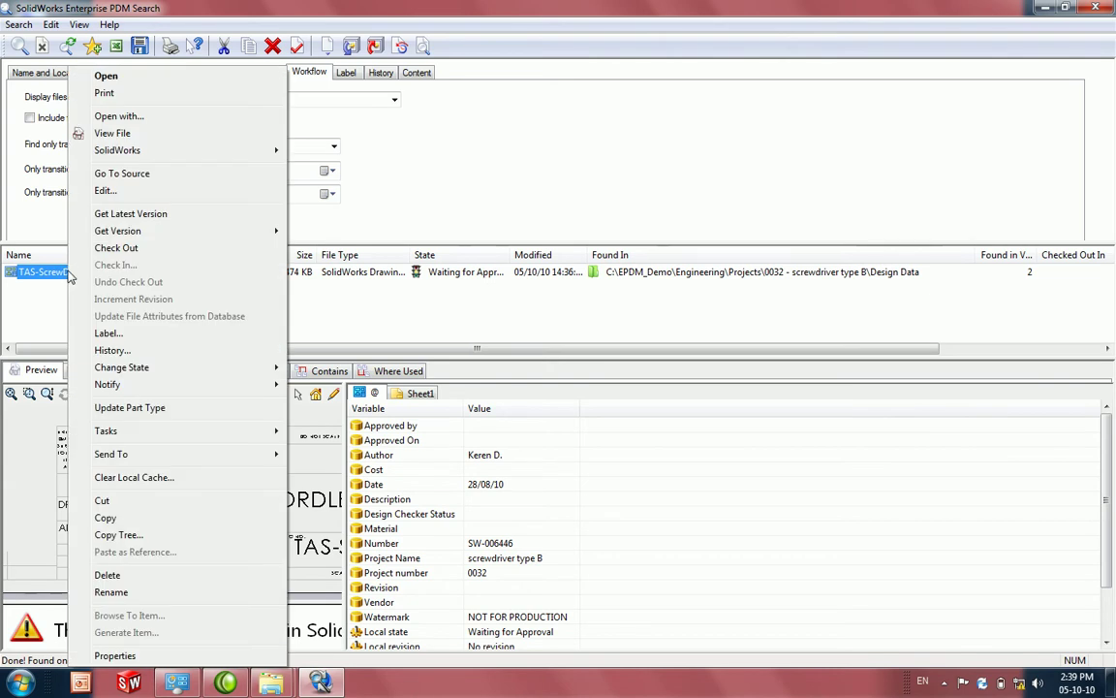
{"action": "mouse_move", "coordinate": [262, 432]}
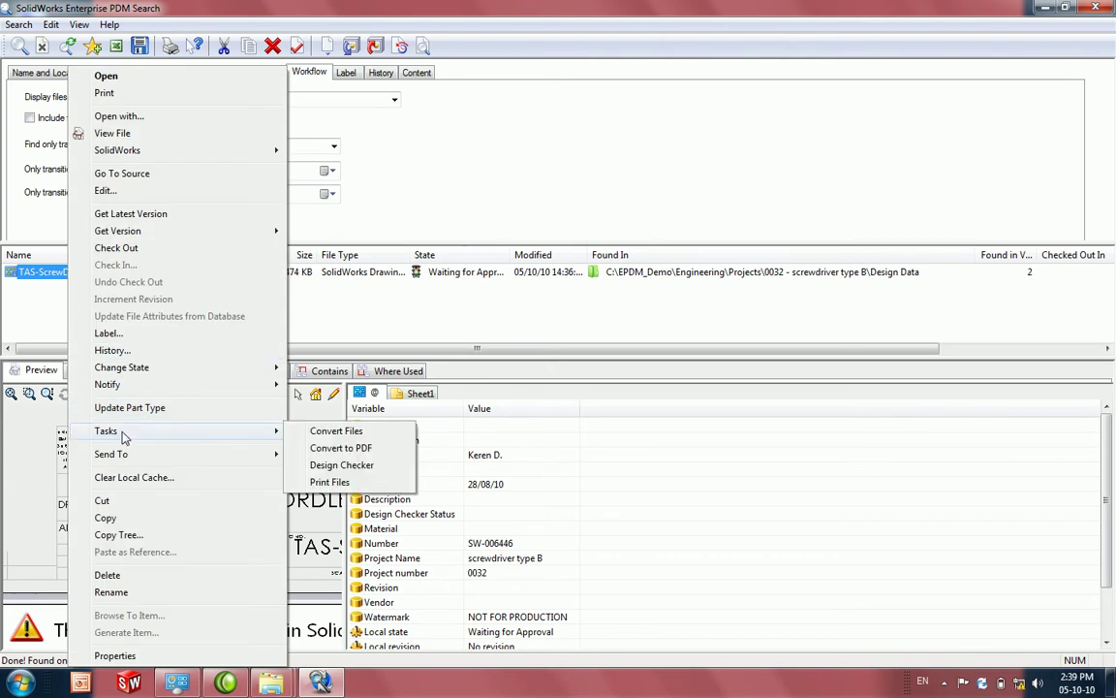
{"action": "left_click", "coordinate": [342, 465]}
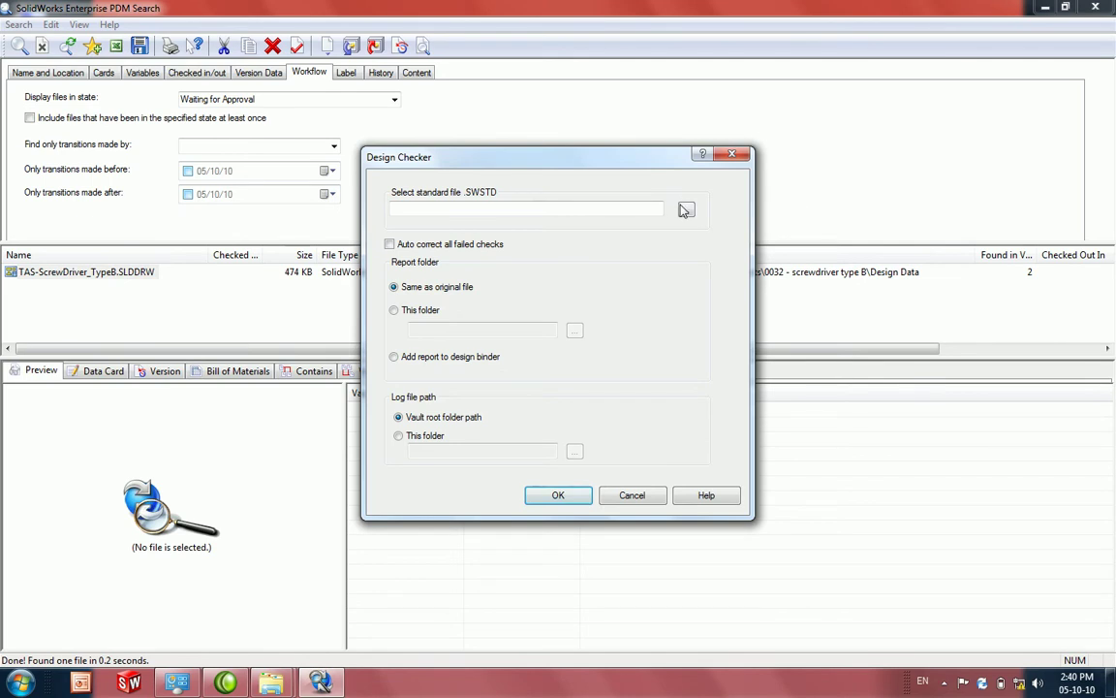
{"action": "left_click", "coordinate": [686, 211]}
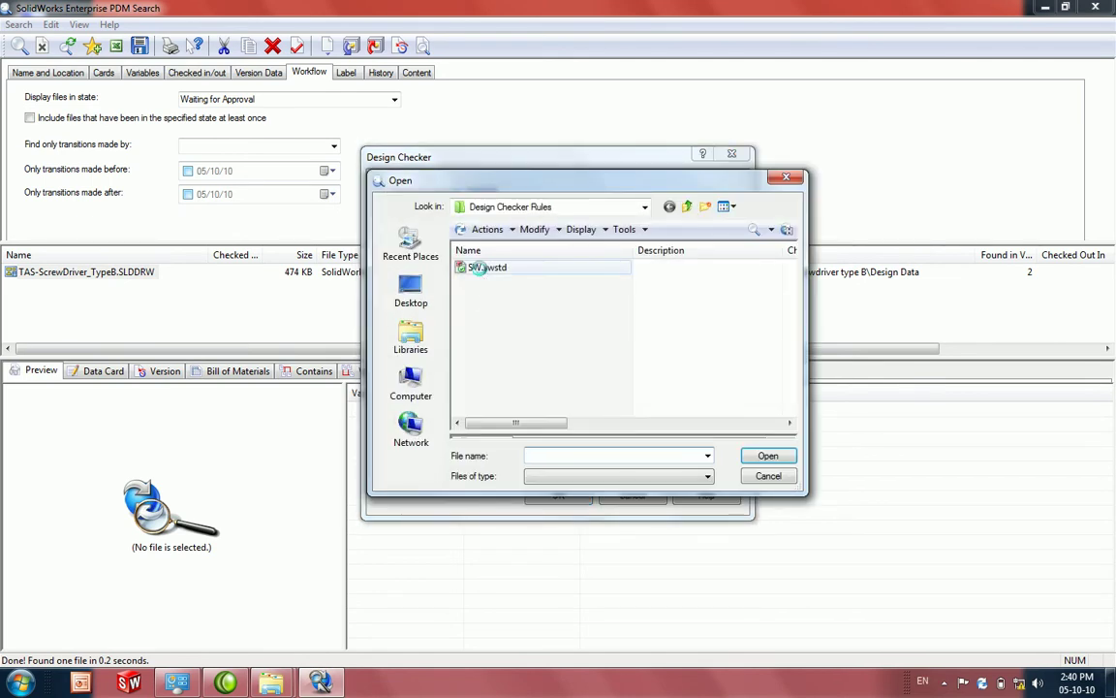
{"action": "double_click", "coordinate": [478, 268]}
{"action": "left_click", "coordinate": [569, 496]}
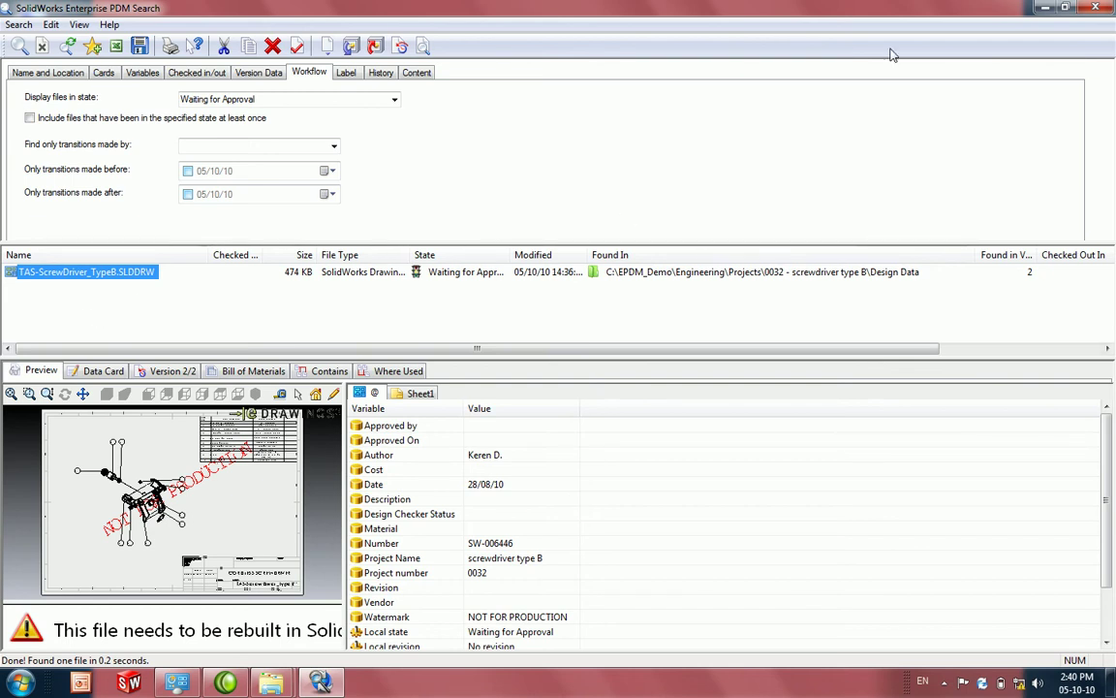
Step: Minimize the search and bring back the project 0032 Design Data folder window
{"action": "left_click", "coordinate": [1042, 10]}
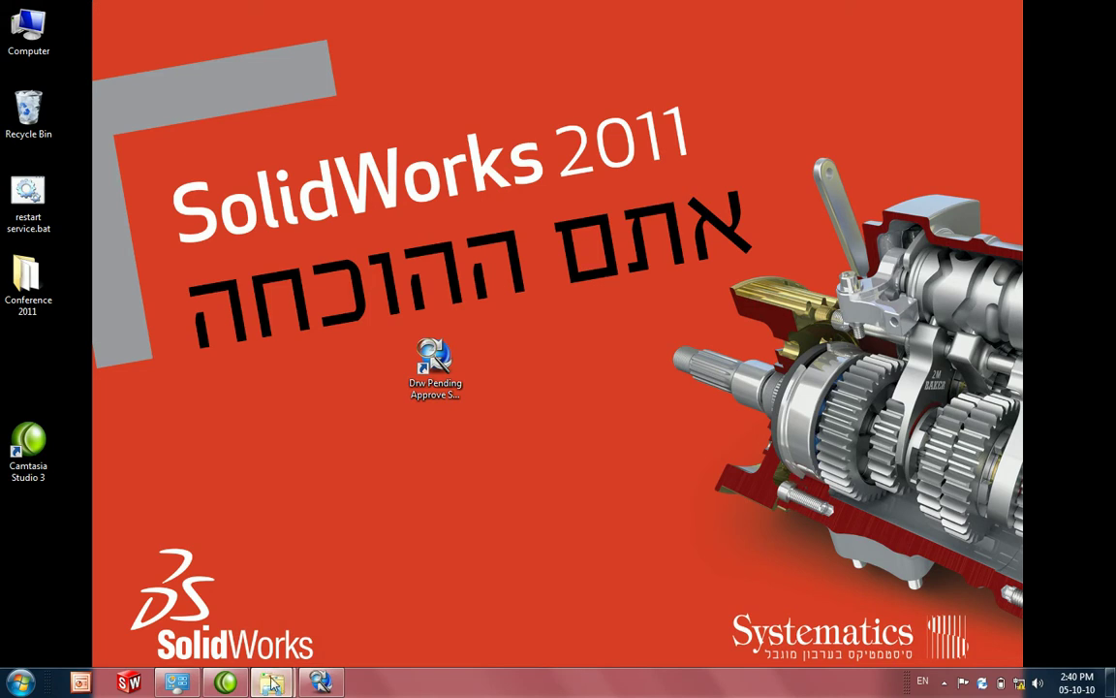
{"action": "mouse_move", "coordinate": [271, 681]}
{"action": "left_click", "coordinate": [192, 567]}
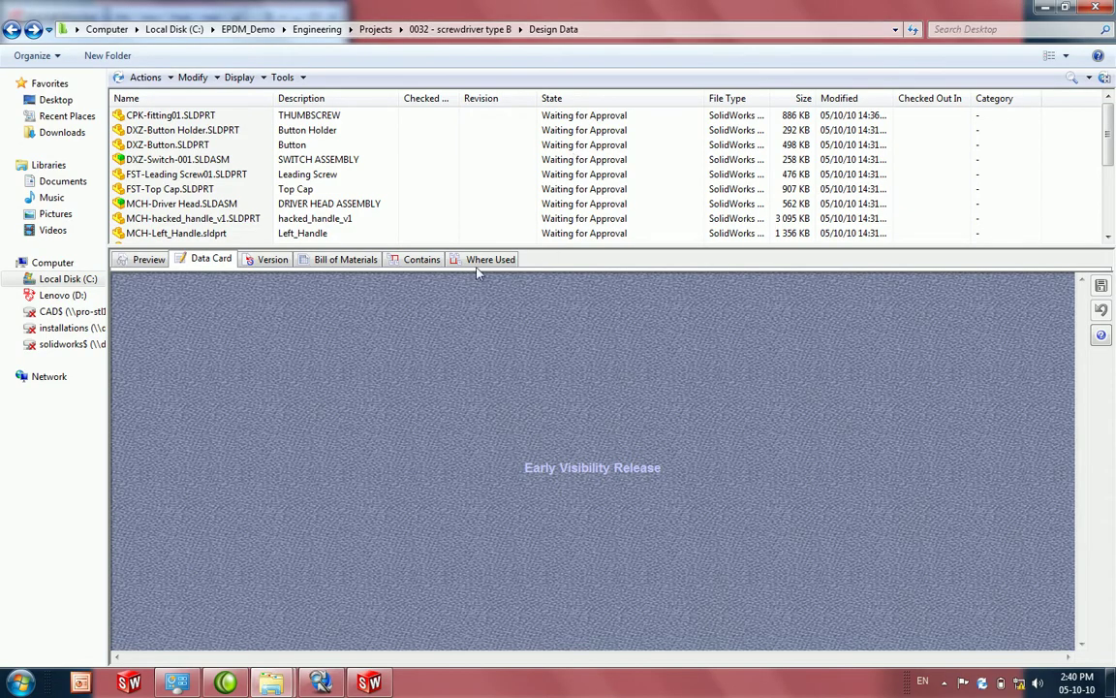
{"action": "left_click", "coordinate": [288, 79]}
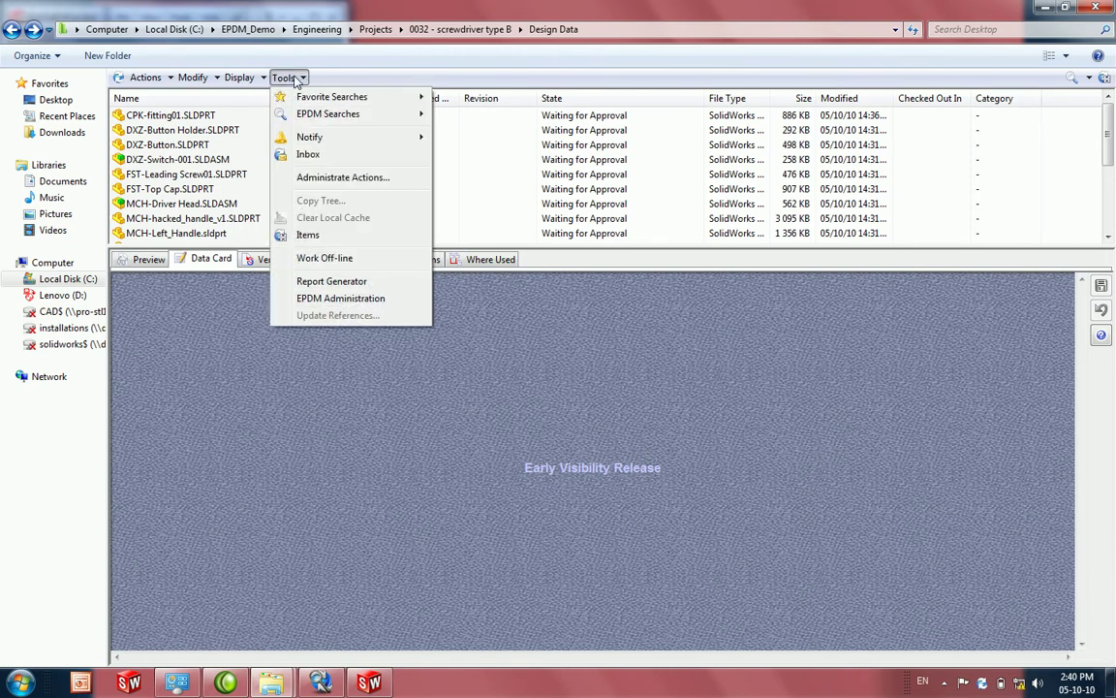
{"action": "mouse_move", "coordinate": [307, 116]}
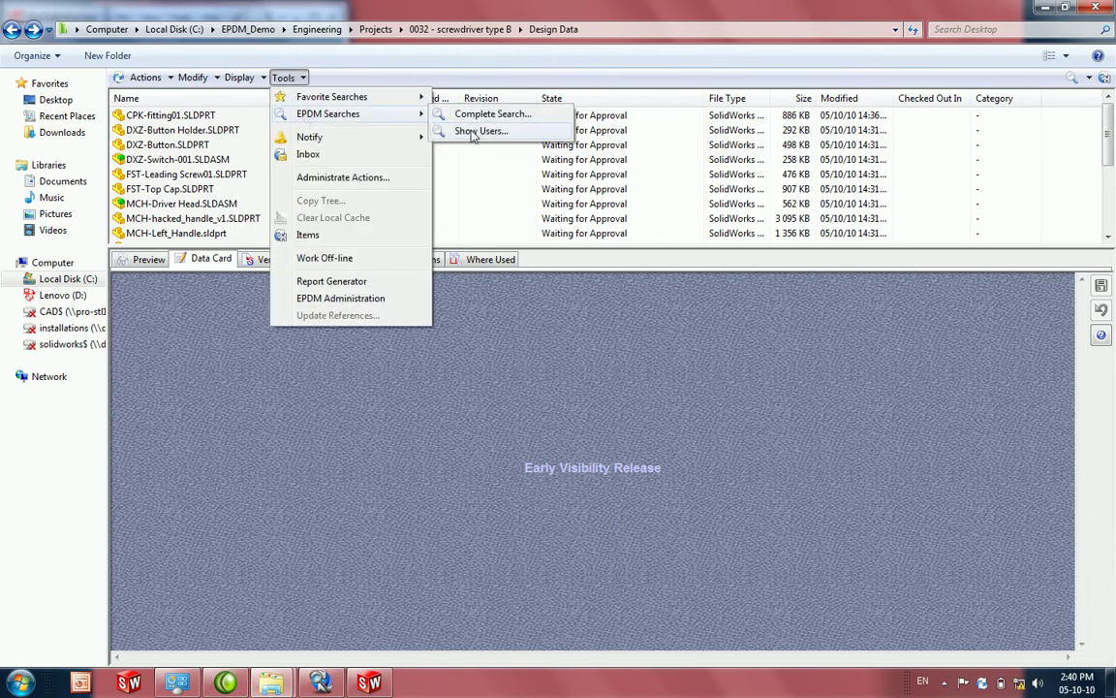
{"action": "mouse_move", "coordinate": [351, 100]}
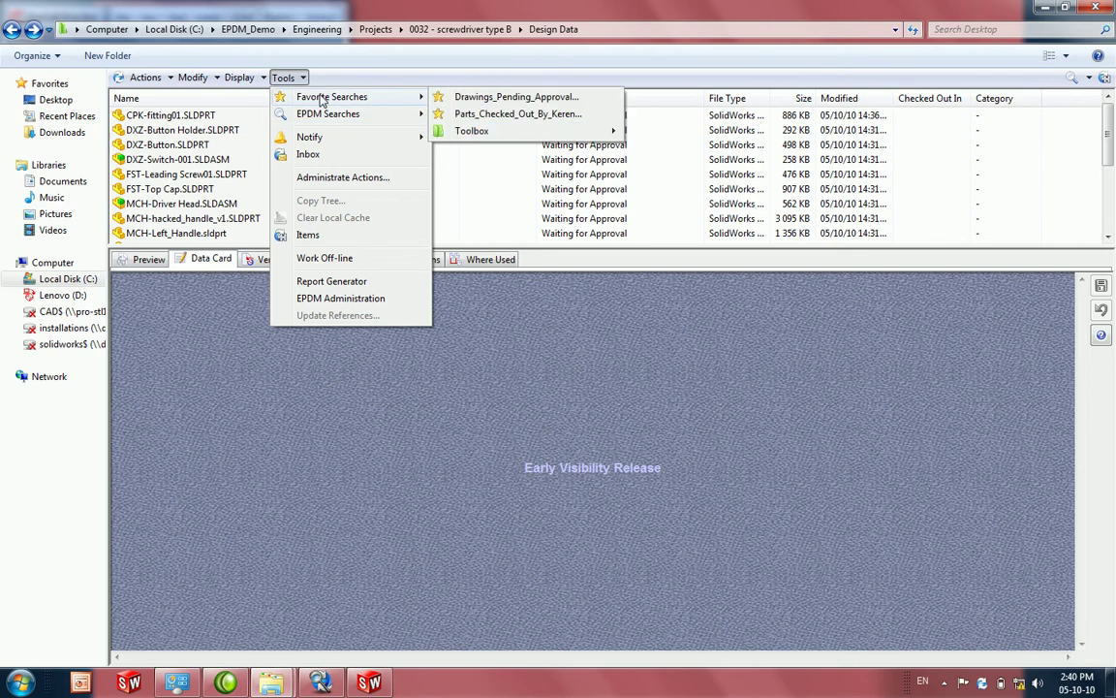
{"action": "left_click", "coordinate": [466, 115]}
Step: Run the Toolbox > ISO > Screws > Hex favorite search, view its 24 results, then close it
{"action": "left_click", "coordinate": [298, 80]}
{"action": "mouse_move", "coordinate": [332, 97]}
{"action": "mouse_move", "coordinate": [470, 132]}
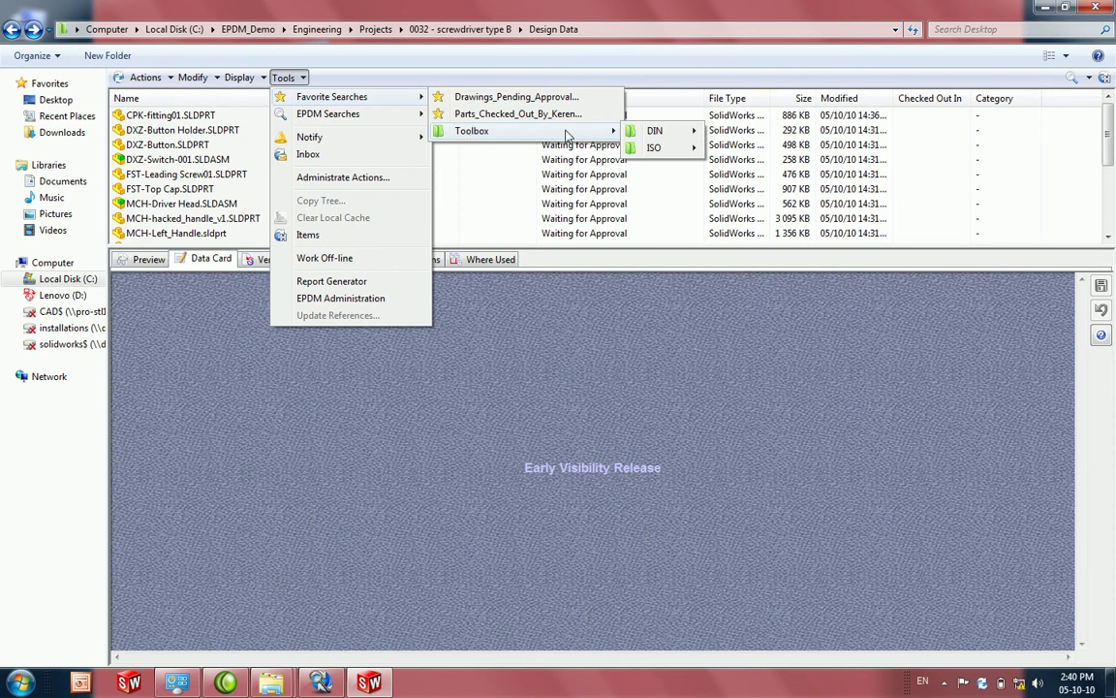
{"action": "mouse_move", "coordinate": [666, 150]}
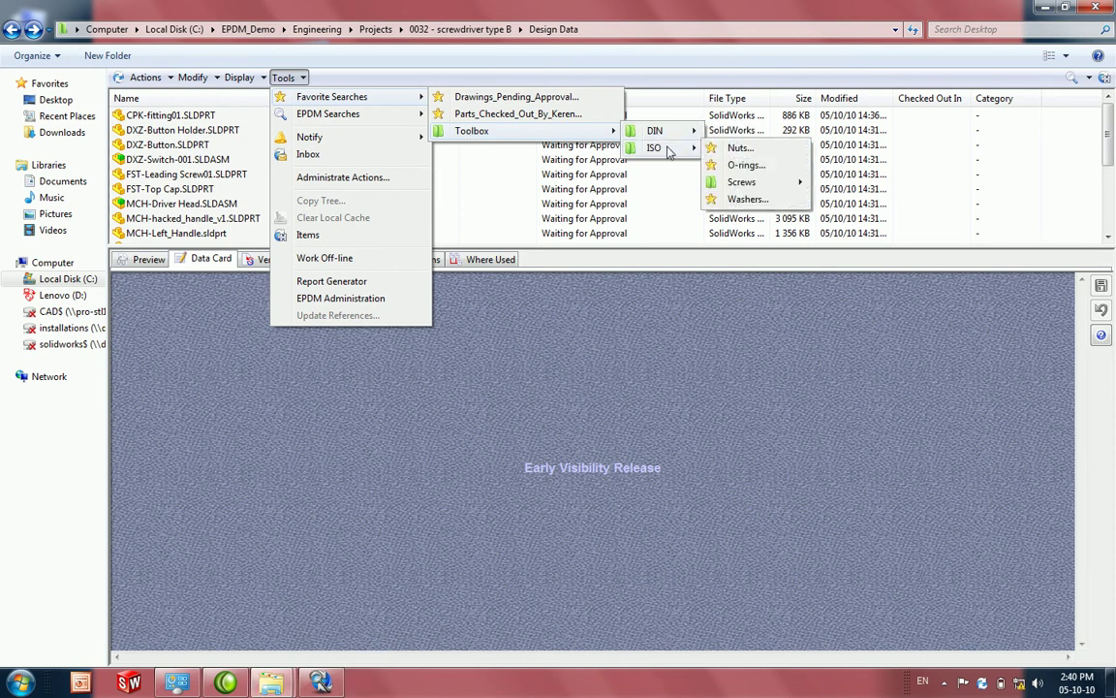
{"action": "mouse_move", "coordinate": [800, 182]}
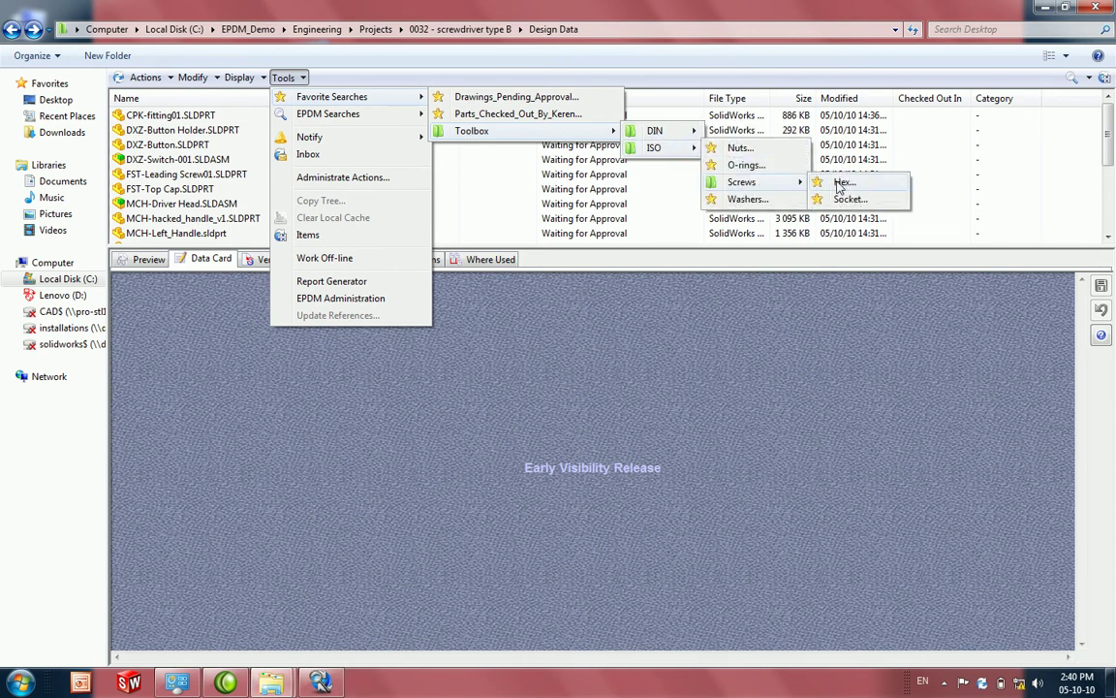
{"action": "left_click", "coordinate": [846, 183]}
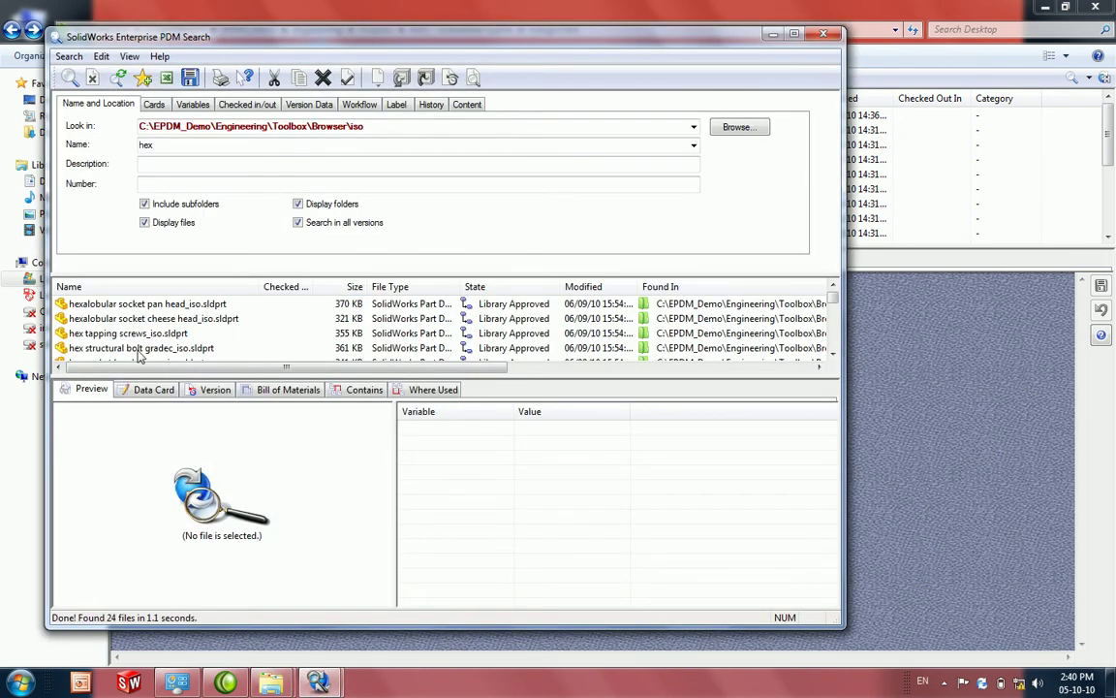
{"action": "left_click_drag", "start_coordinate": [164, 373], "coordinate": [164, 419]}
{"action": "left_click", "coordinate": [823, 34]}
{"action": "mouse_move", "coordinate": [1111, 109]}
{"action": "left_mouse_down"}
{"action": "mouse_move", "coordinate": [1113, 184]}
{"action": "mouse_move", "coordinate": [1108, 101]}
{"action": "left_mouse_up"}
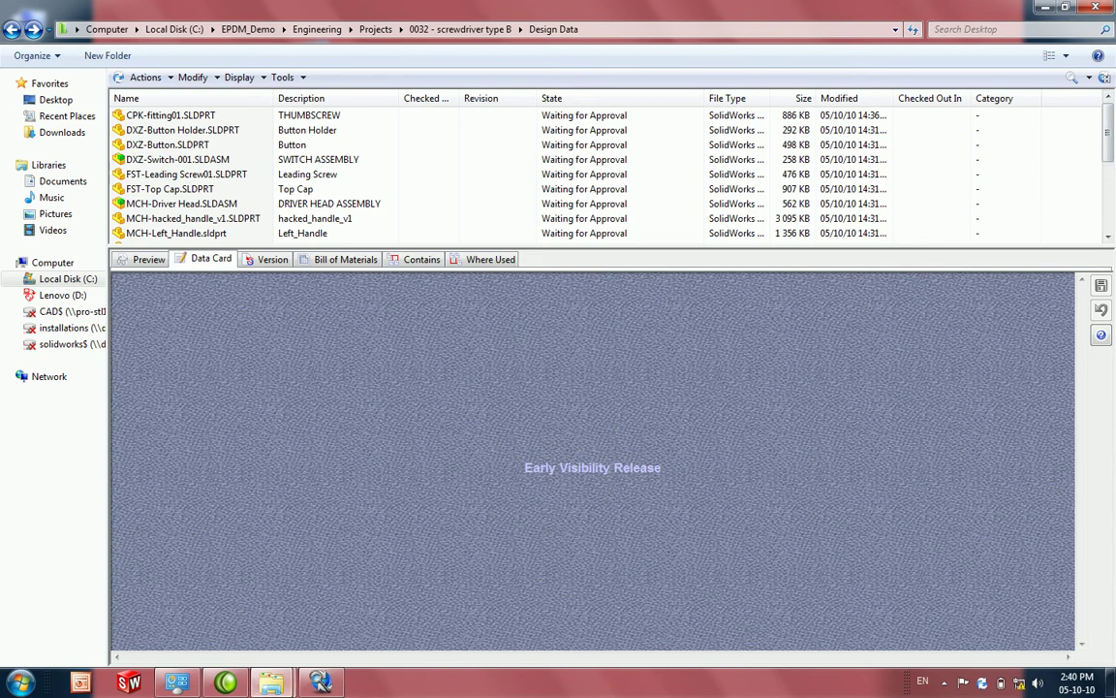
Step: Restore the drawing search window and start a Check In of the drawing, then cancel it
{"action": "mouse_move", "coordinate": [272, 681]}
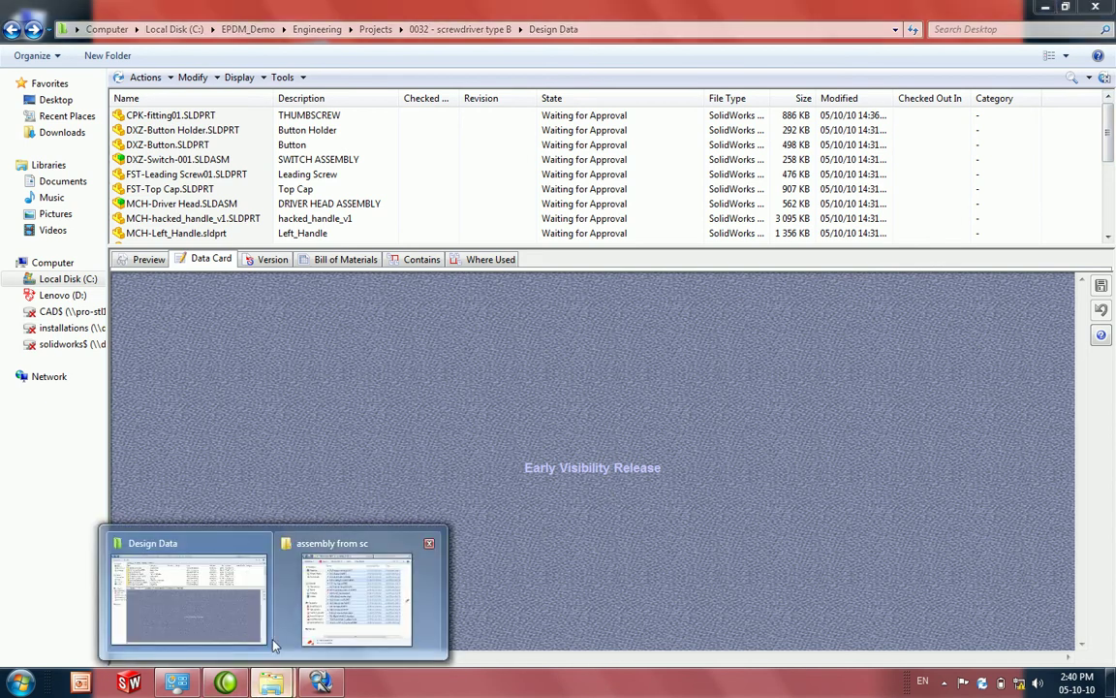
{"action": "left_click", "coordinate": [353, 596]}
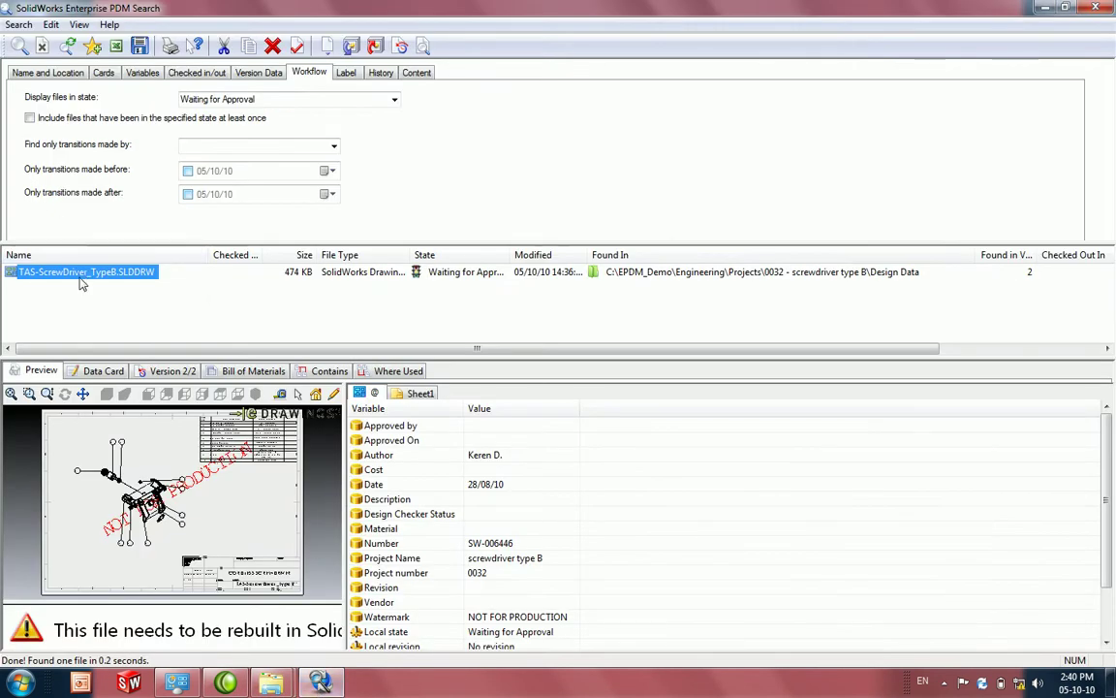
{"action": "right_click", "coordinate": [78, 273]}
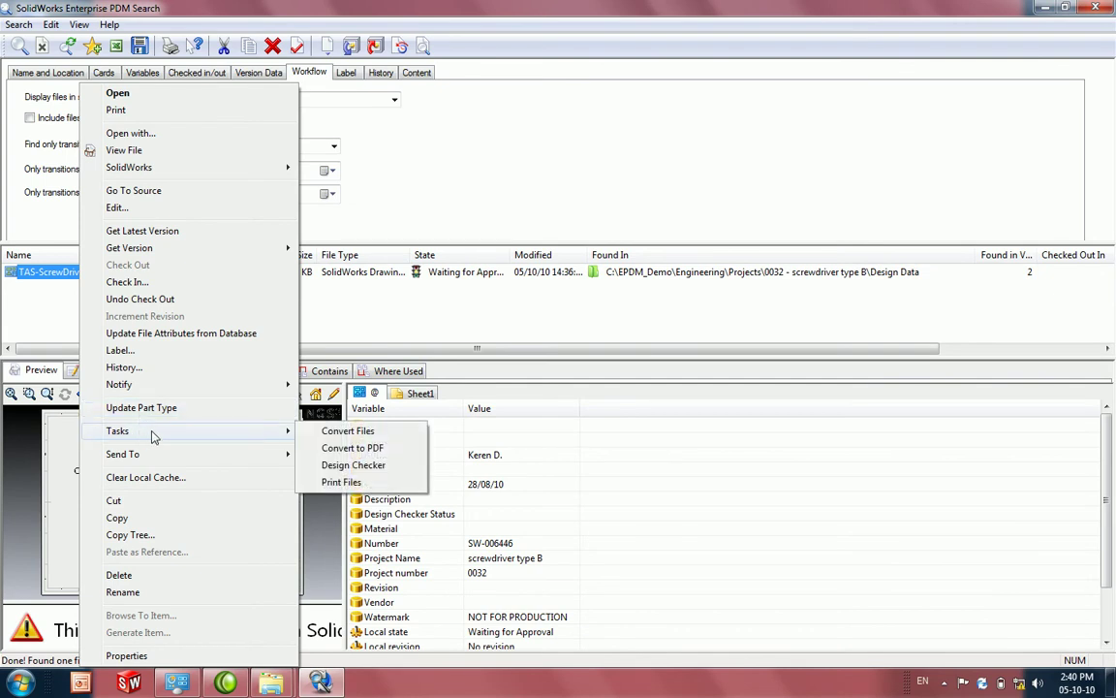
{"action": "left_click", "coordinate": [145, 282]}
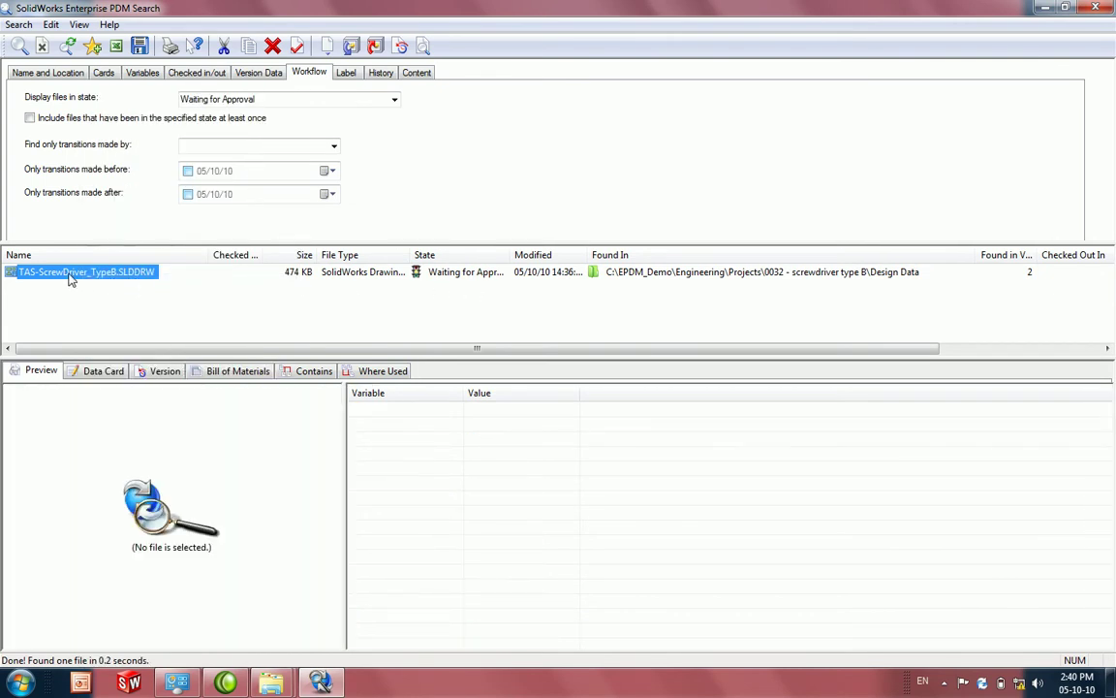
{"action": "left_click", "coordinate": [669, 493]}
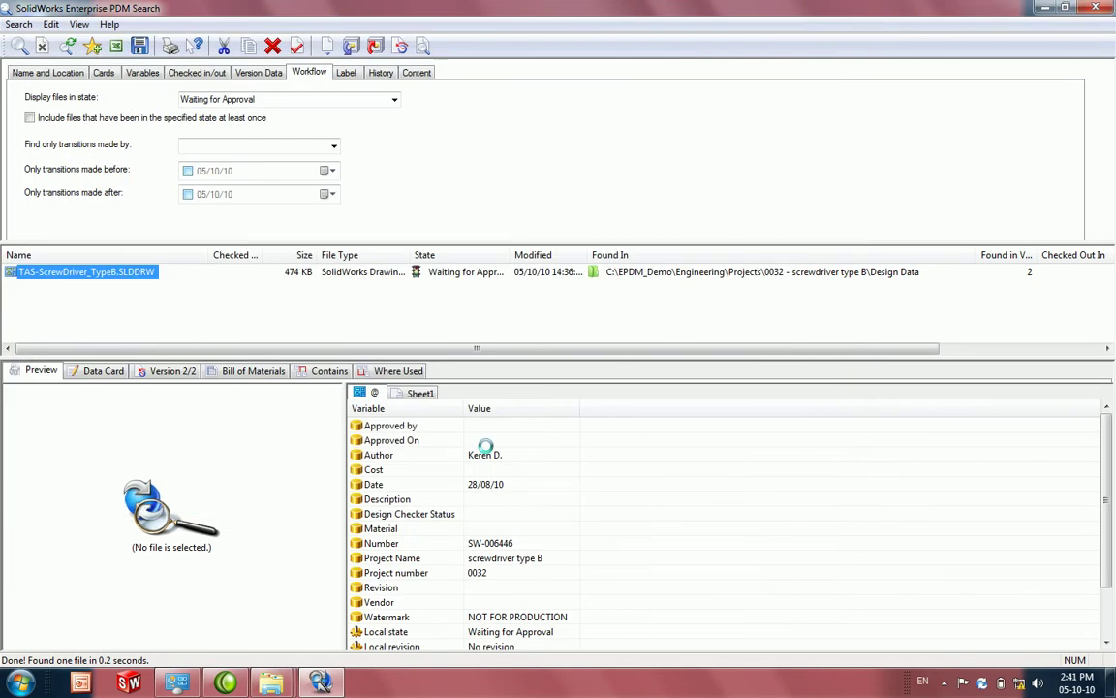
Step: Reselect the drawing to load its preview, dismissing its file actions menu without choosing anything
{"action": "left_click", "coordinate": [84, 276]}
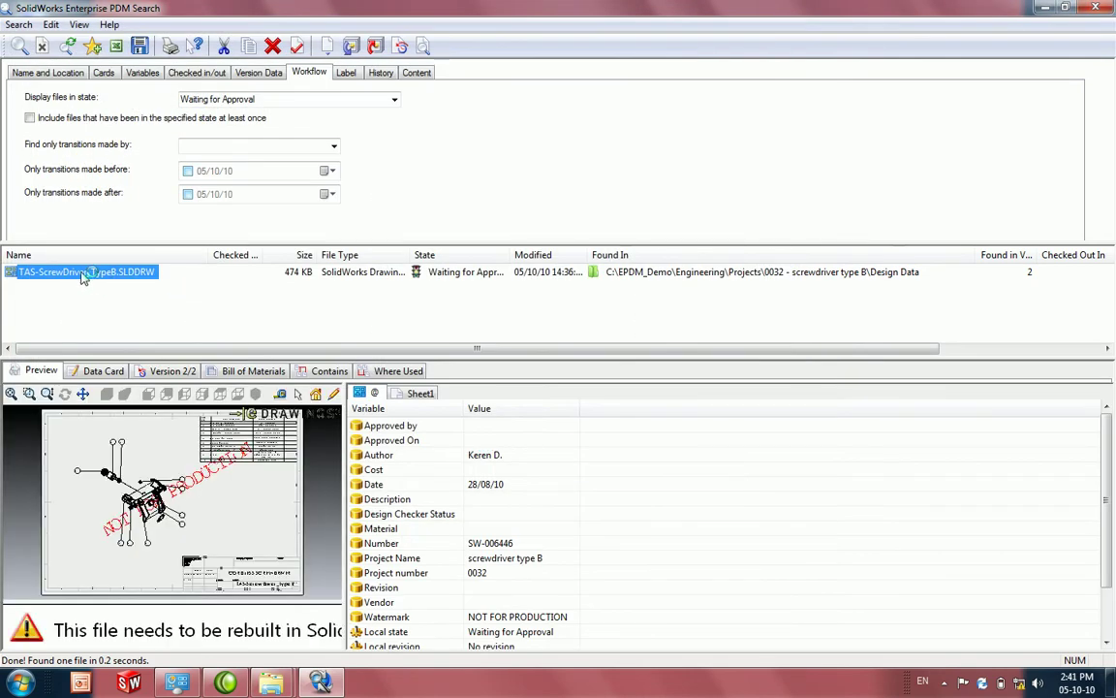
{"action": "right_click", "coordinate": [85, 276]}
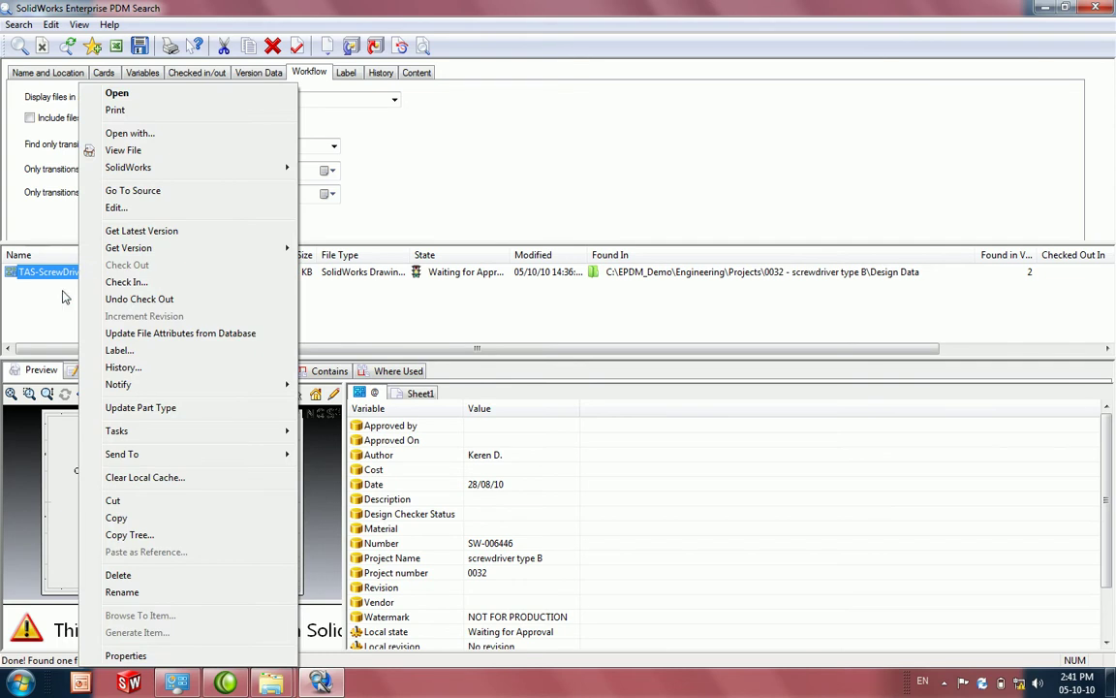
{"action": "left_click", "coordinate": [55, 313]}
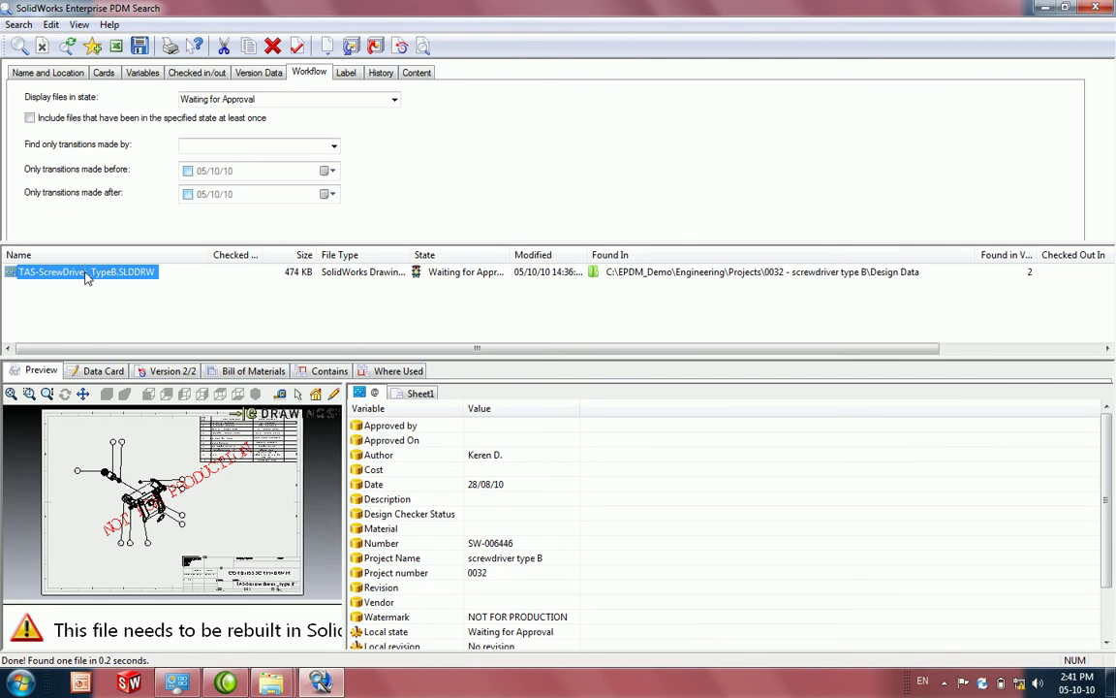
{"action": "right_click", "coordinate": [85, 277]}
{"action": "left_click", "coordinate": [54, 266]}
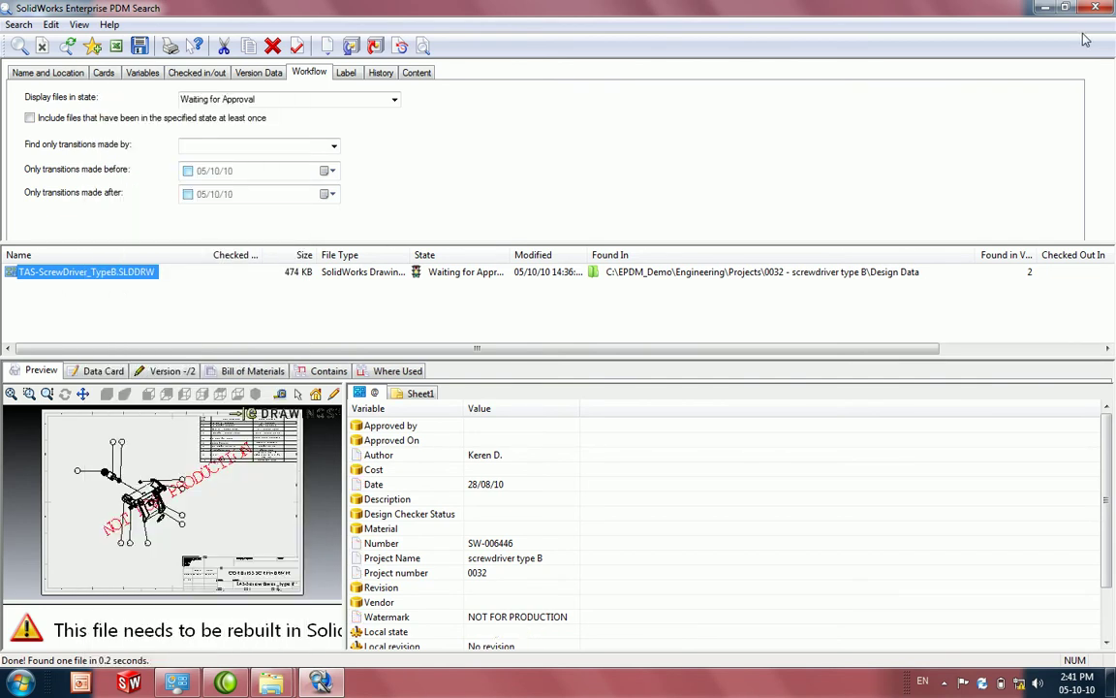
Step: Close the search window and open the drawing's SolidWorks Checker Results folder
{"action": "left_click", "coordinate": [1095, 10]}
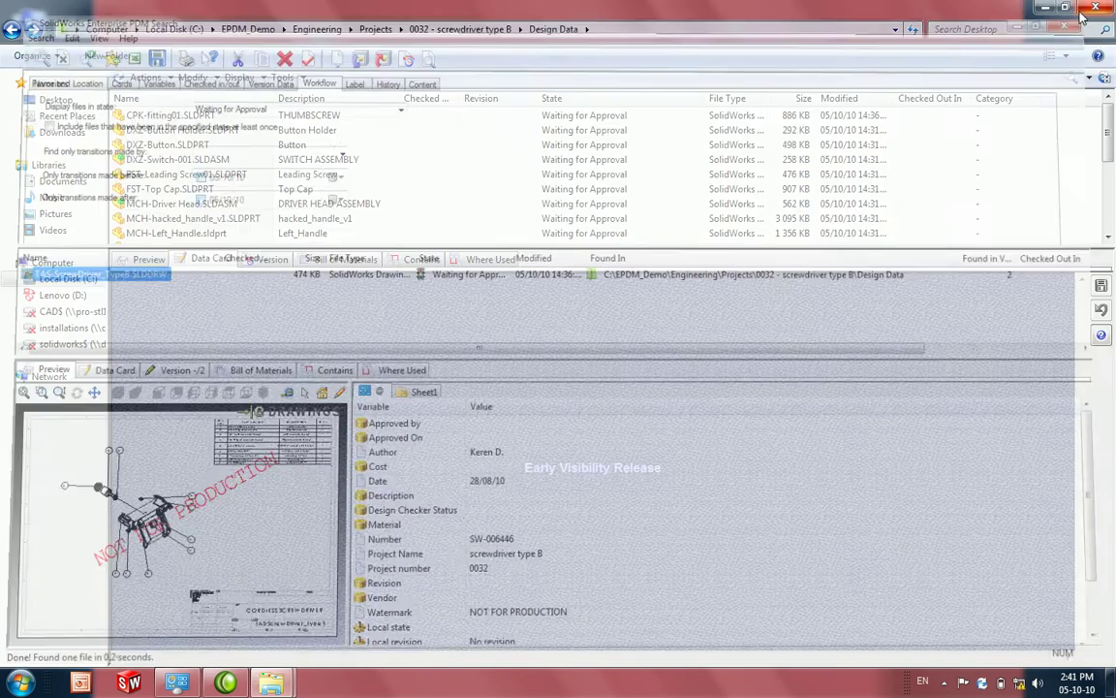
{"action": "scroll", "coordinate": [920, 222], "scroll_direction": "down", "scroll_amount": 4}
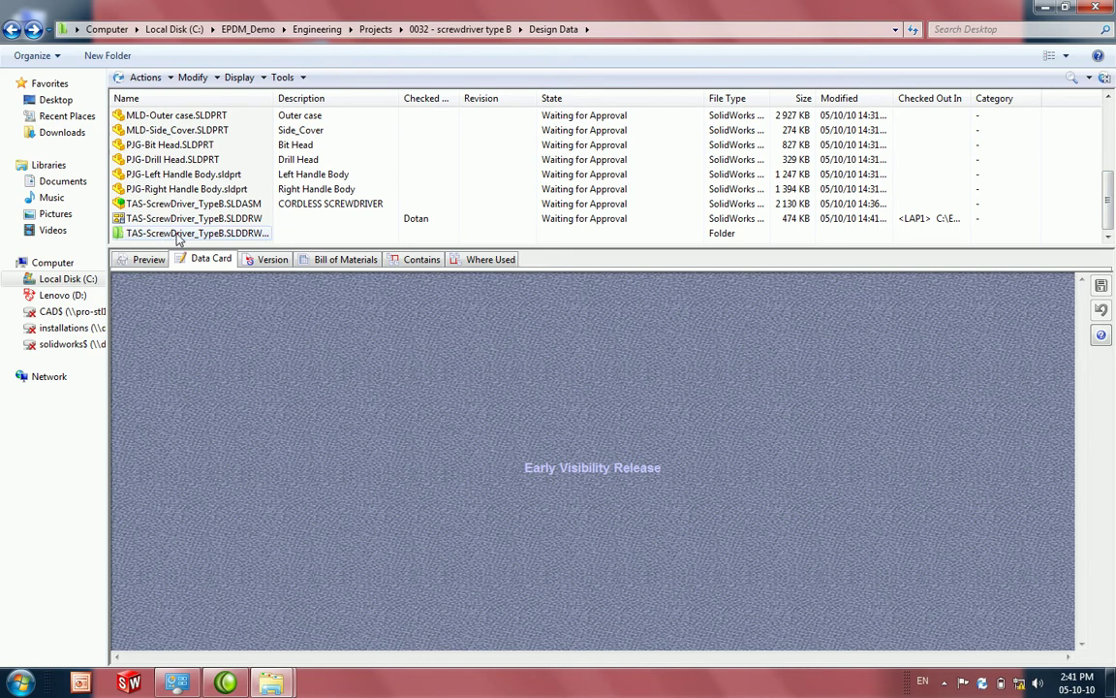
{"action": "left_click", "coordinate": [177, 234]}
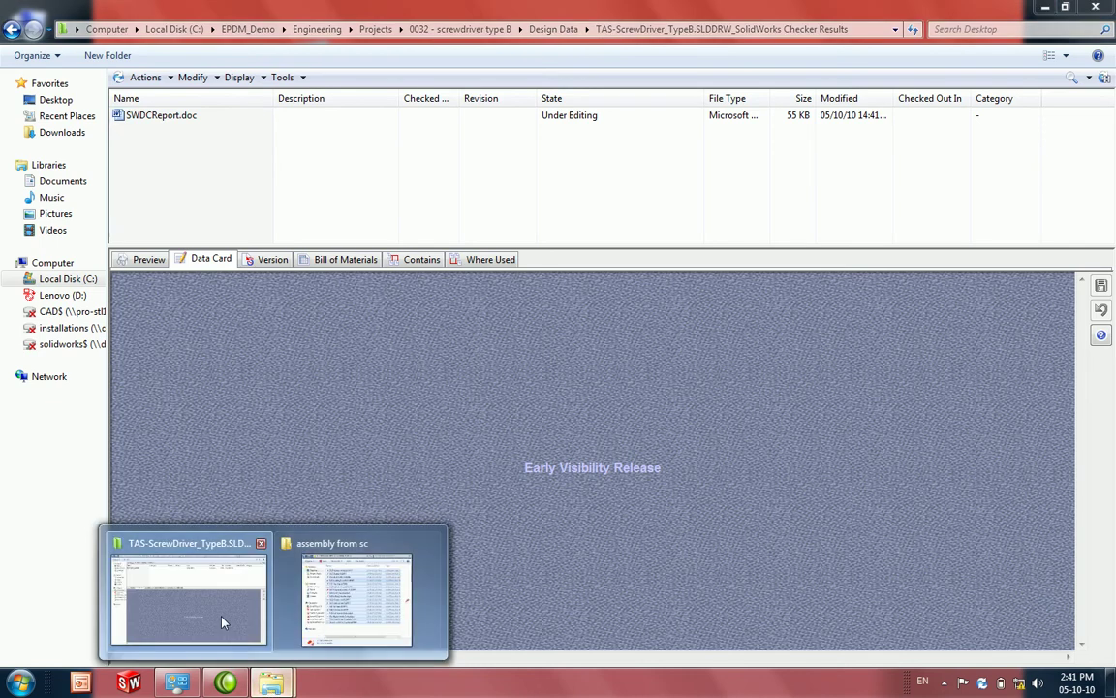
{"action": "left_click", "coordinate": [222, 620]}
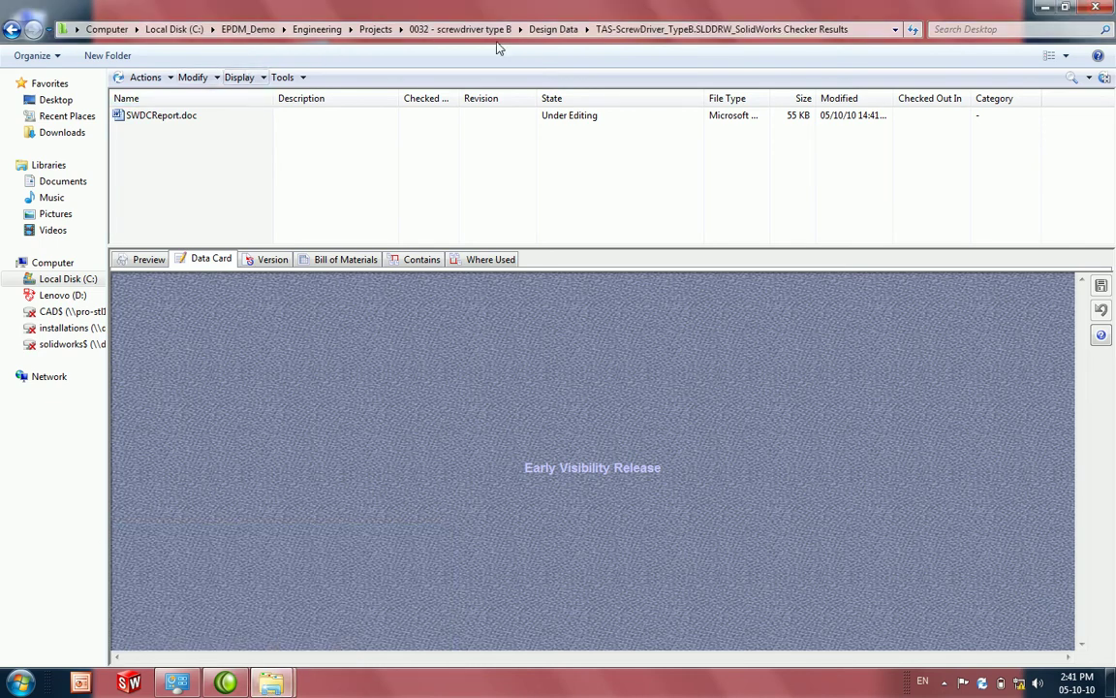
Step: Return to Design Data and select TAS-ScrewDriver_TypeB.SLDDRW to view its Data Card
{"action": "left_click", "coordinate": [553, 29]}
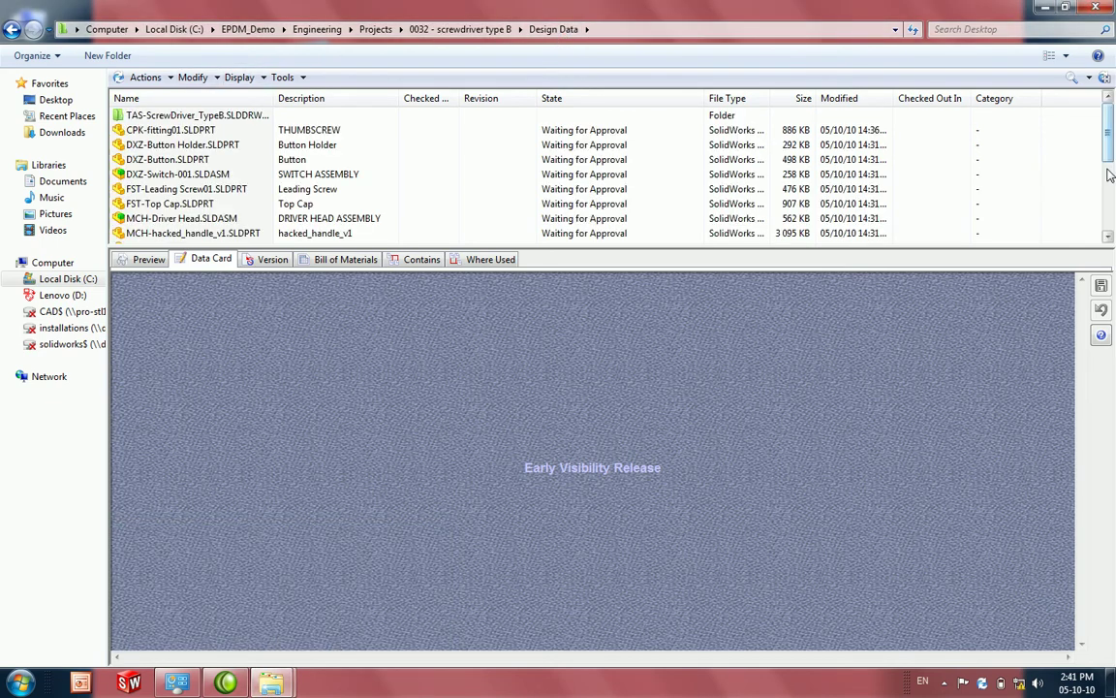
{"action": "scroll", "coordinate": [181, 233], "scroll_direction": "down", "scroll_amount": 4}
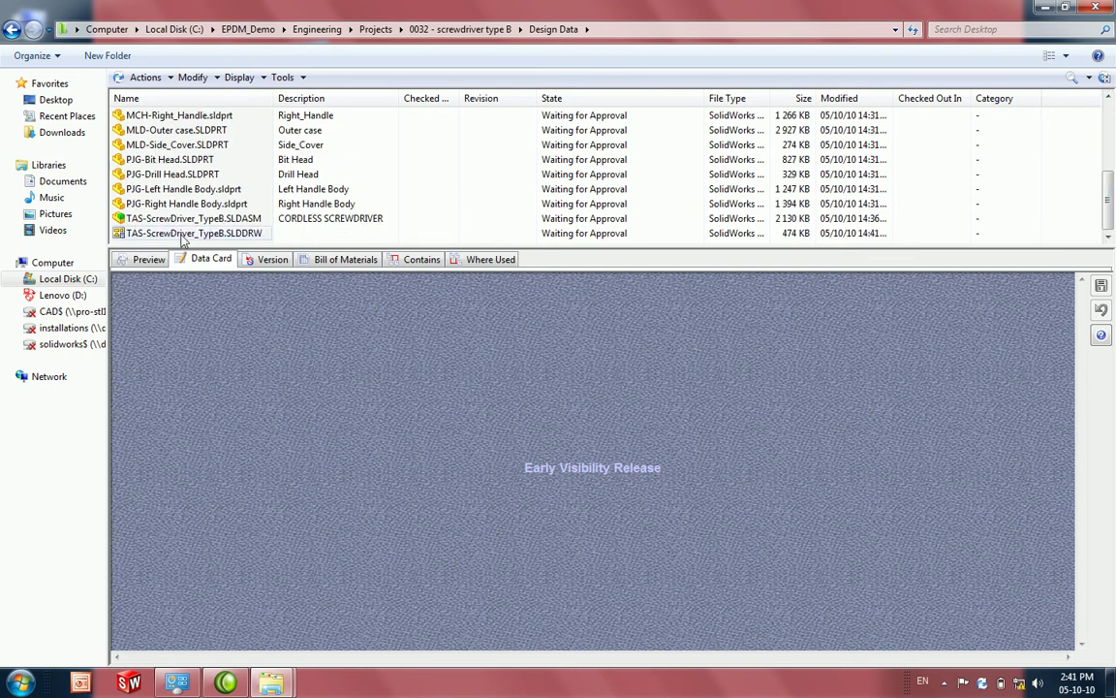
{"action": "left_click", "coordinate": [180, 235]}
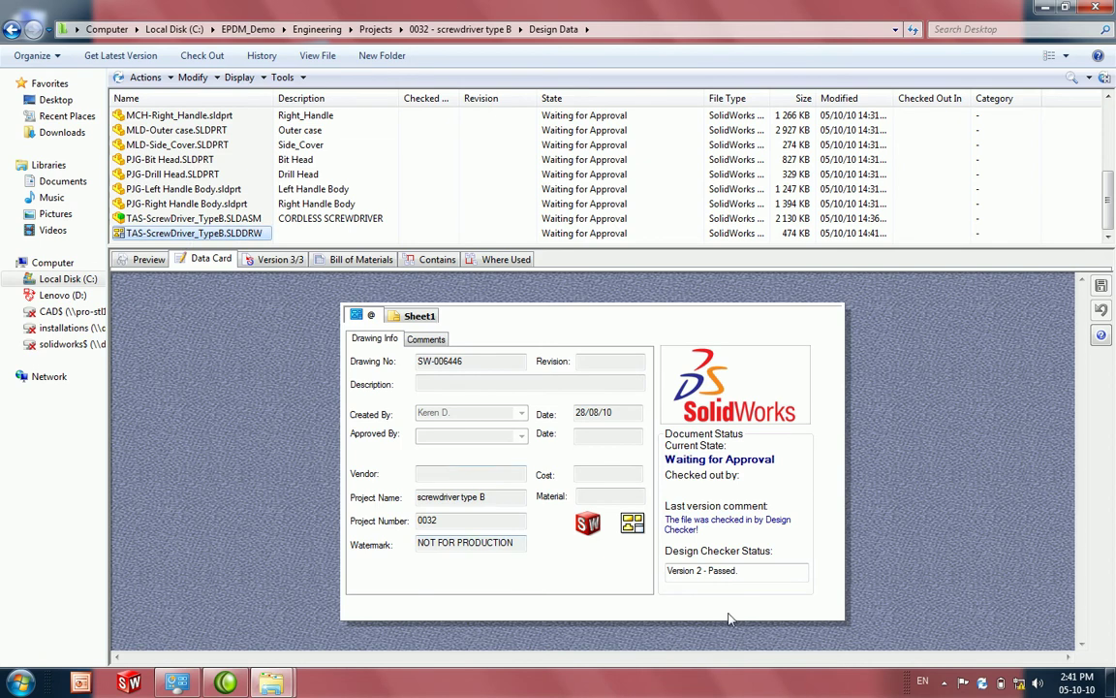
Step: Confirm the drawing's Design Checker status reads Passed and close the success notification, then list its state changes
{"action": "left_click_drag", "start_coordinate": [810, 570], "coordinate": [672, 570]}
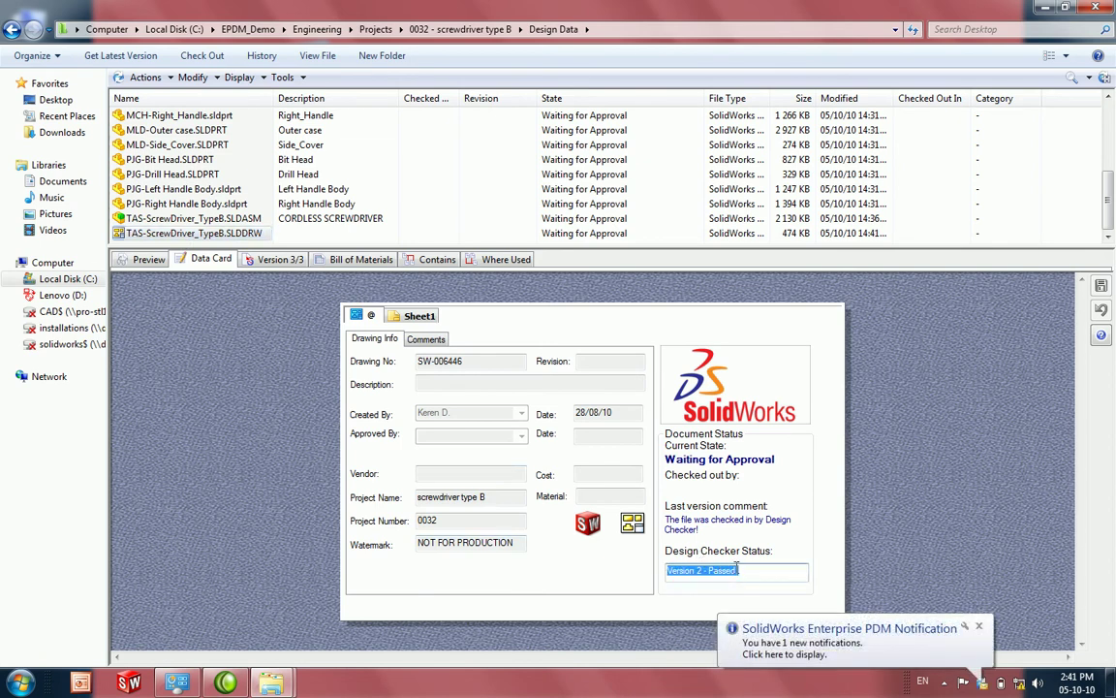
{"action": "left_click_drag", "start_coordinate": [738, 570], "coordinate": [714, 569]}
{"action": "left_click", "coordinate": [801, 650]}
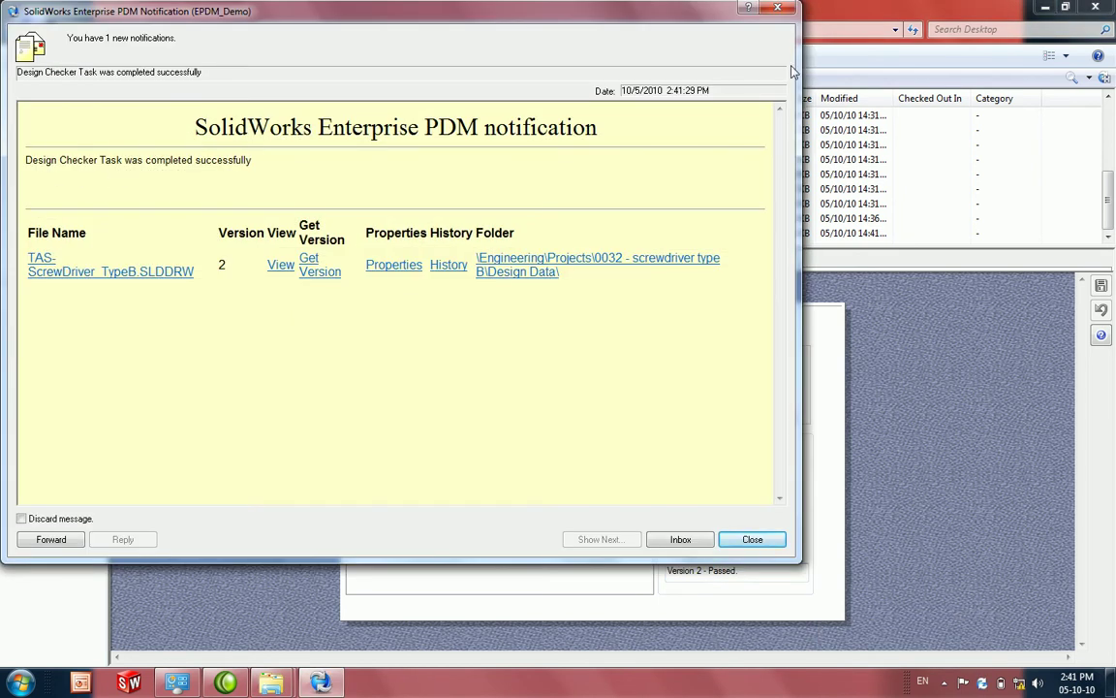
{"action": "left_click", "coordinate": [777, 8]}
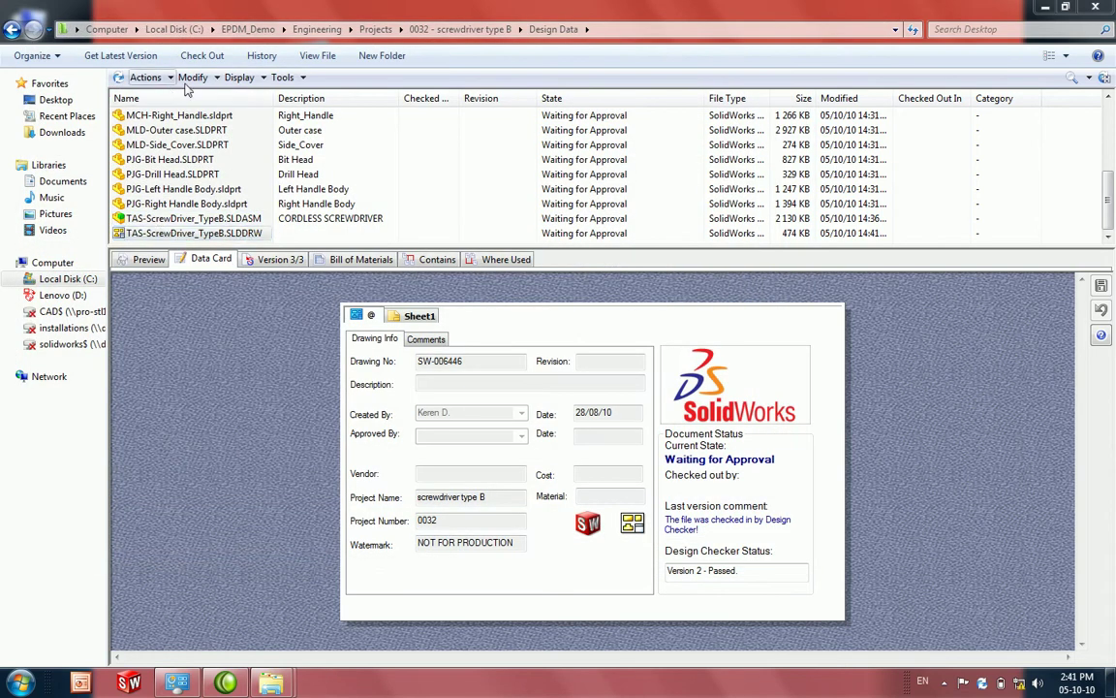
{"action": "left_click", "coordinate": [193, 76]}
Step: Send the screwdriver drawing through Passed Approval to revision A and show its preview
{"action": "mouse_move", "coordinate": [267, 212]}
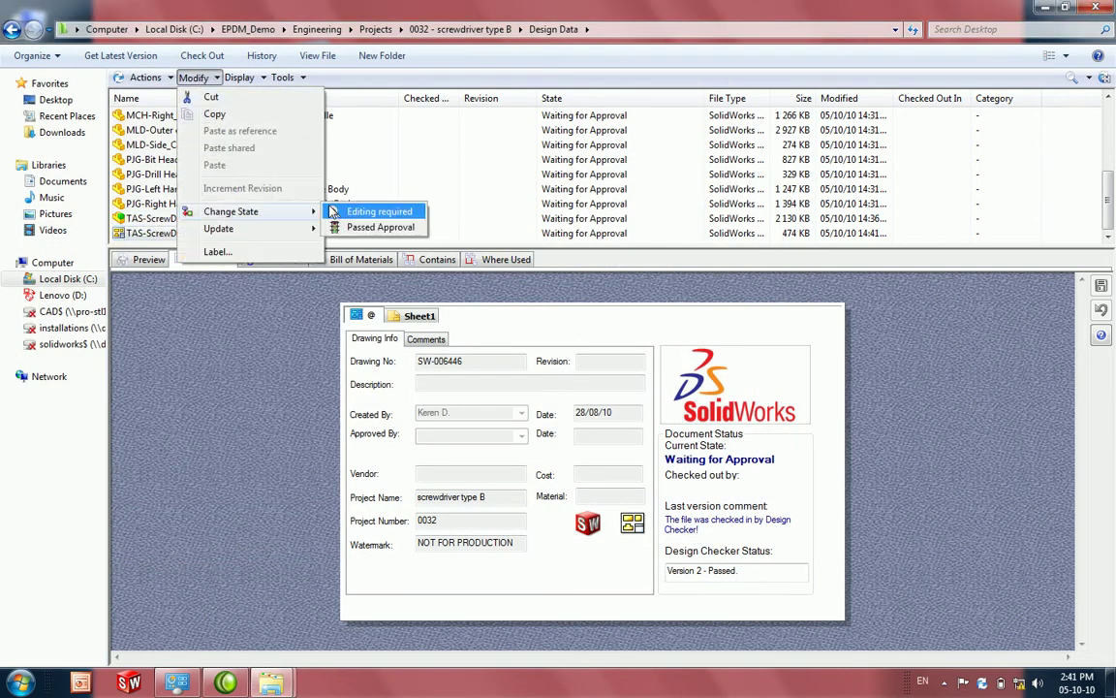
{"action": "left_click", "coordinate": [380, 227]}
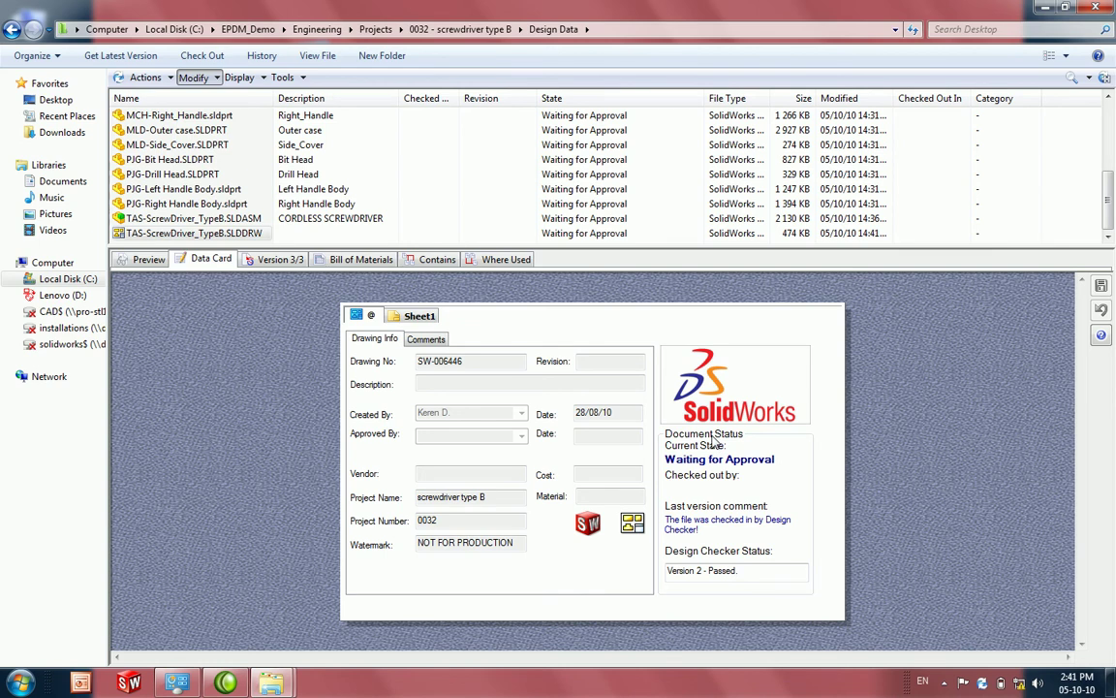
{"action": "left_click", "coordinate": [448, 464]}
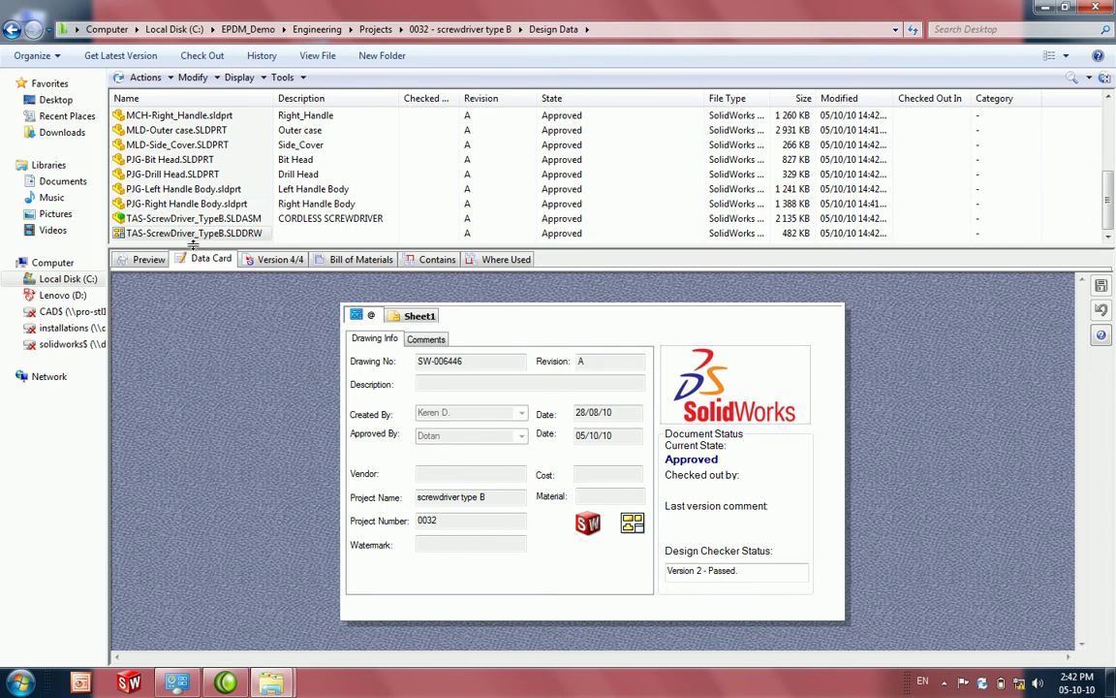
{"action": "left_click", "coordinate": [148, 257]}
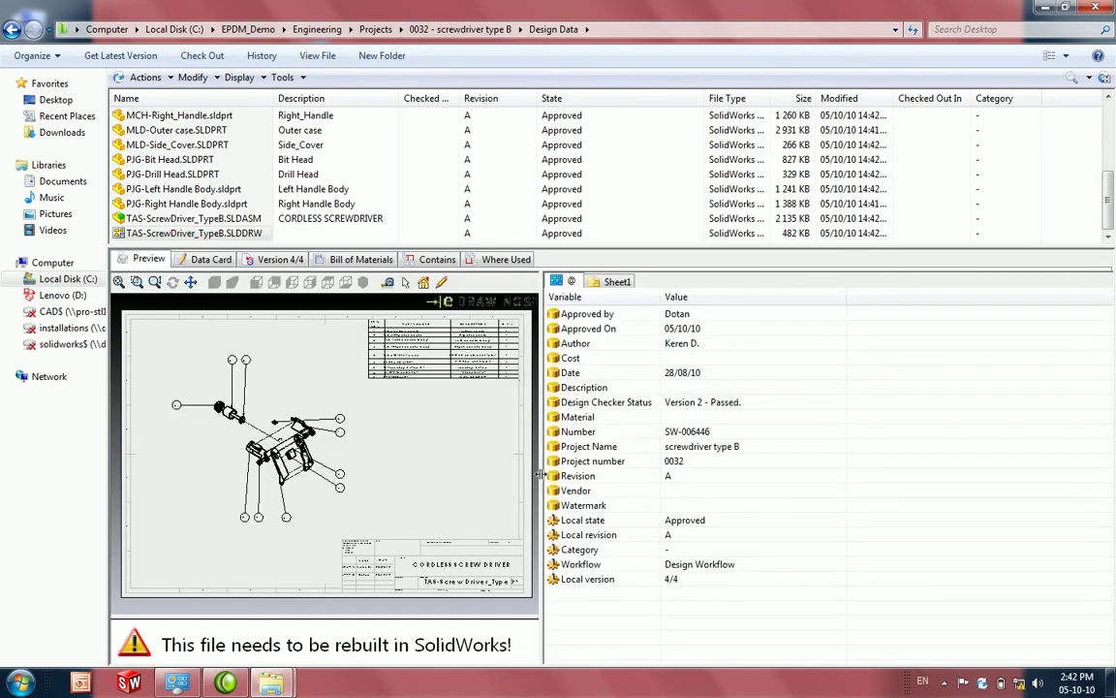
Step: Widen the preview, zoom into the title block's APPV'D entry dated 05/10/10, and close the vault window
{"action": "left_click_drag", "start_coordinate": [541, 427], "coordinate": [643, 471]}
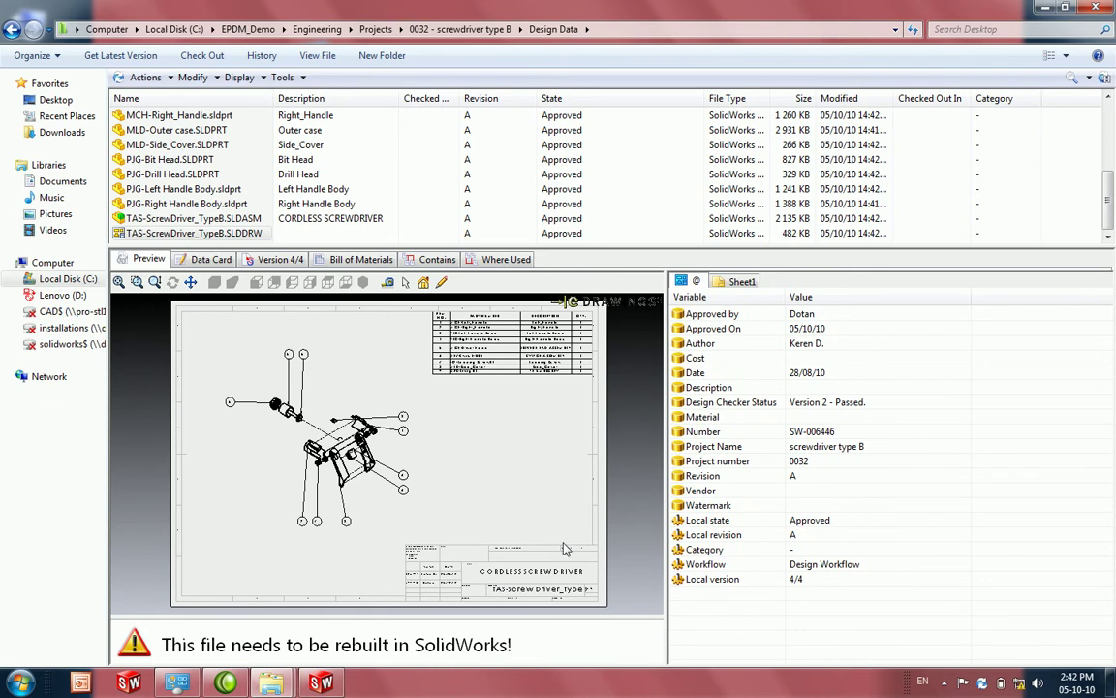
{"action": "scroll", "coordinate": [568, 557], "scroll_direction": "up", "scroll_amount": 2}
{"action": "scroll", "coordinate": [568, 557], "scroll_direction": "up", "scroll_amount": 4}
{"action": "scroll", "coordinate": [248, 497], "scroll_direction": "down", "scroll_amount": 5}
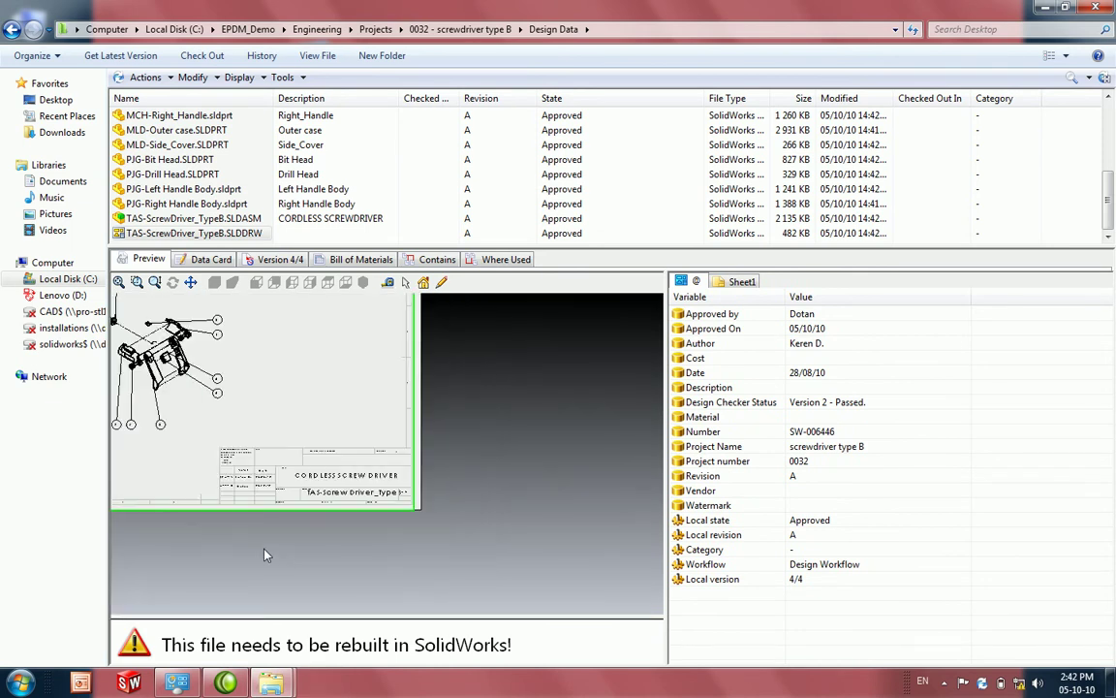
{"action": "scroll", "coordinate": [259, 480], "scroll_direction": "up", "scroll_amount": 2}
{"action": "scroll", "coordinate": [260, 479], "scroll_direction": "up", "scroll_amount": 2}
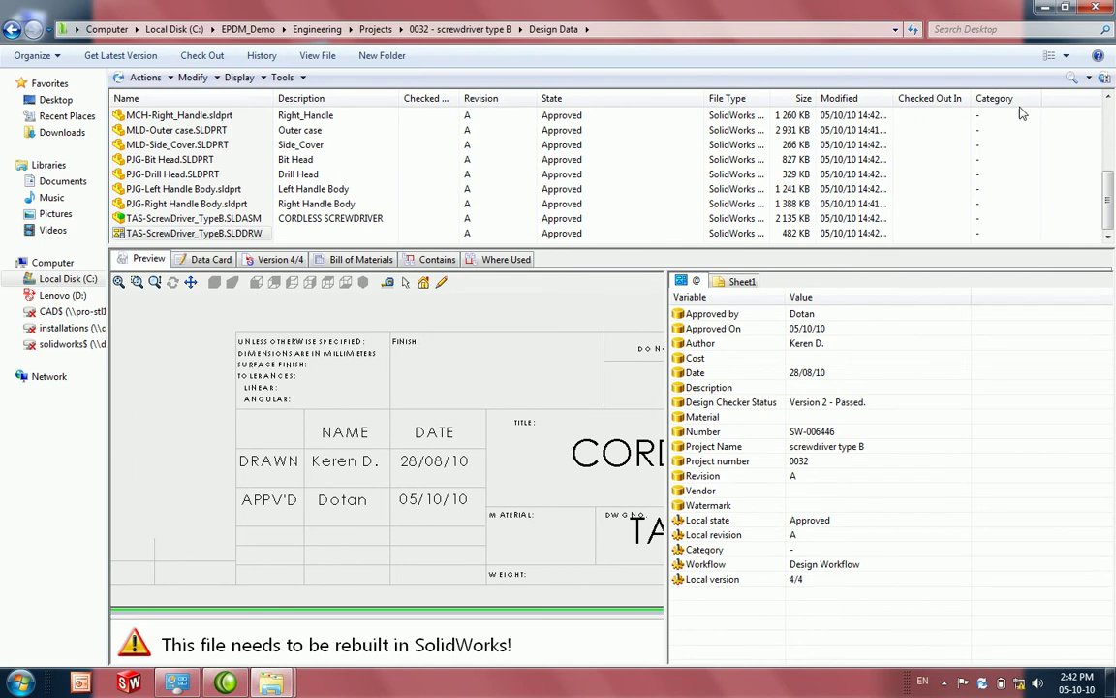
{"action": "left_click", "coordinate": [1099, 8]}
Step: Reopen the EPDM_Demo vault from Local Disk (C:) in a file browser
{"action": "left_click", "coordinate": [274, 683]}
{"action": "left_click_drag", "start_coordinate": [723, 47], "coordinate": [251, 50]}
{"action": "left_click", "coordinate": [218, 330]}
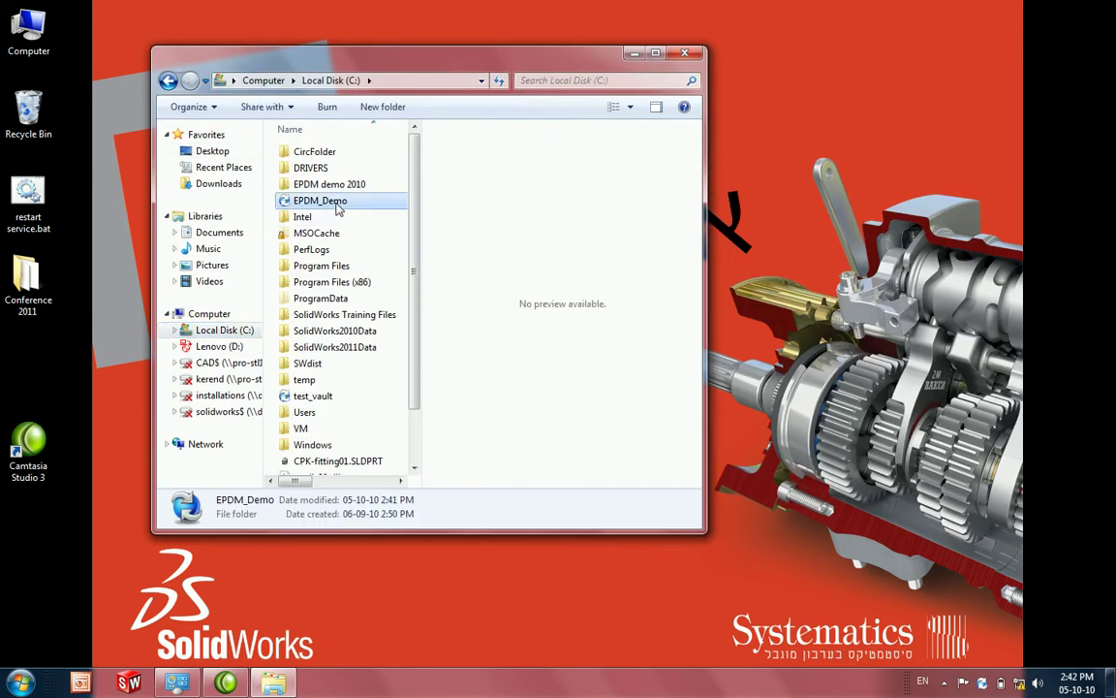
{"action": "double_click", "coordinate": [322, 202]}
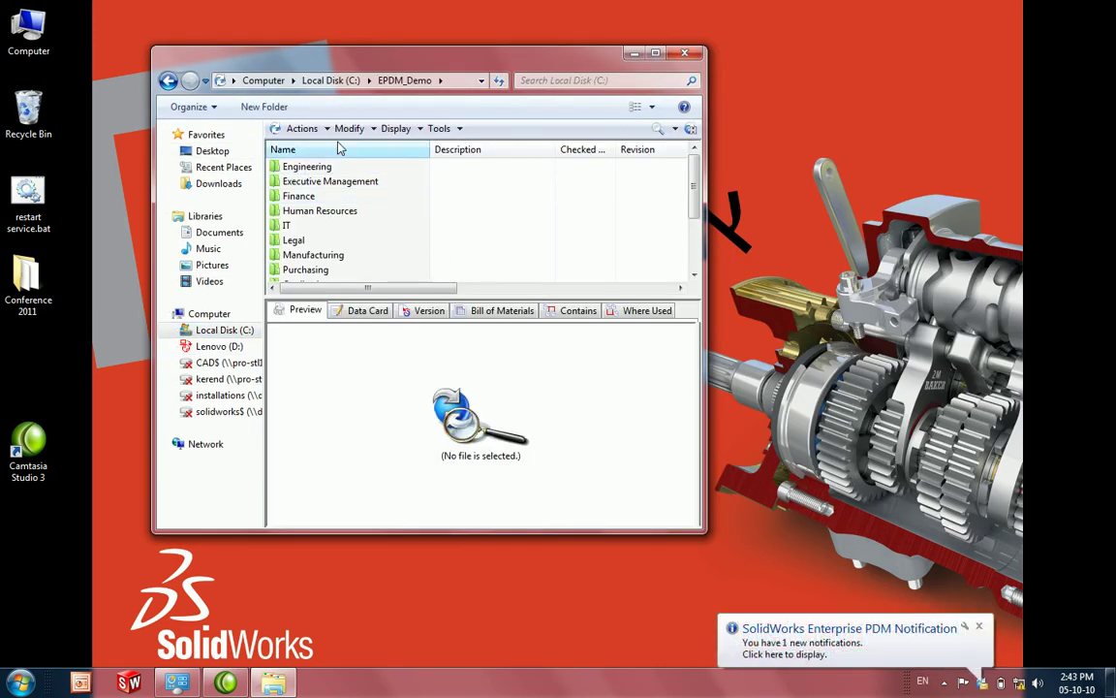
Step: Dismiss the notice that TAS-ScrewDriver_TypeB_A.pdf was created and maximize the vault window
{"action": "left_click", "coordinate": [791, 616]}
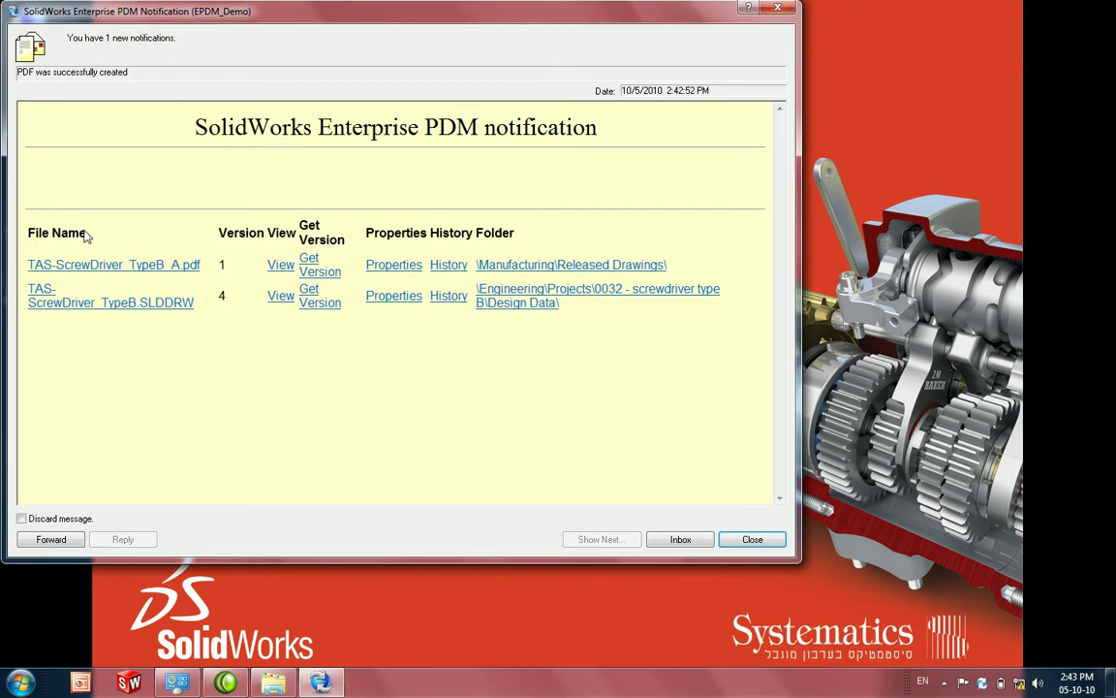
{"action": "left_click", "coordinate": [781, 11]}
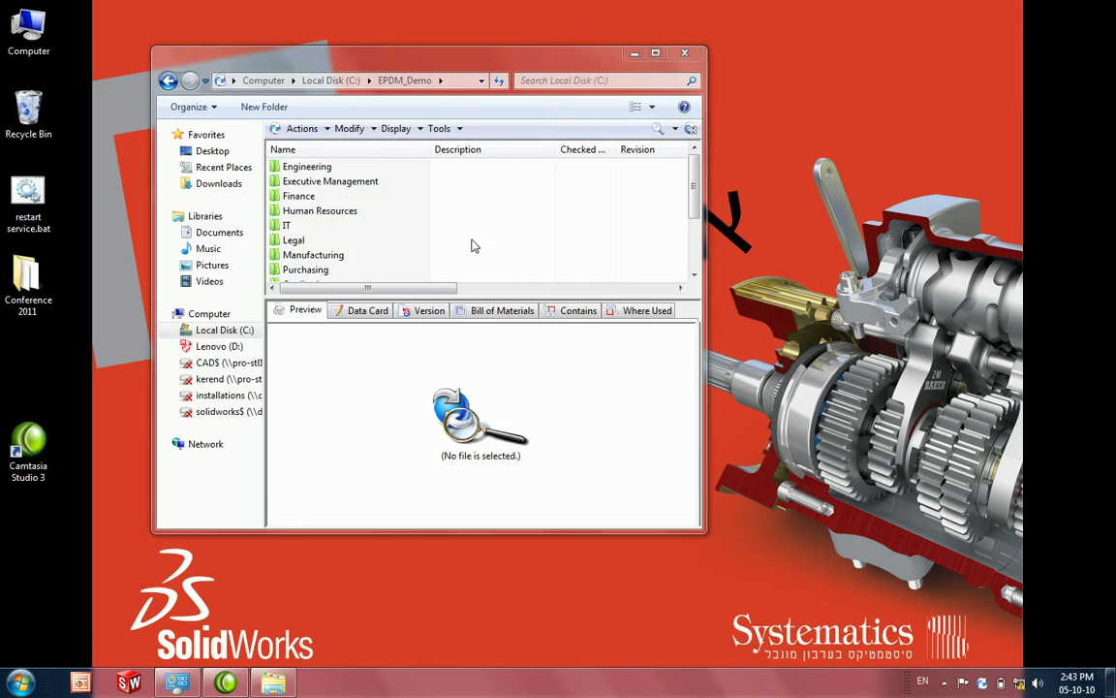
{"action": "double_click", "coordinate": [320, 53]}
Step: Go to Engineering > Projects > 0032 - screwdriver type B and review the schedule file's Project Details
{"action": "double_click", "coordinate": [150, 117]}
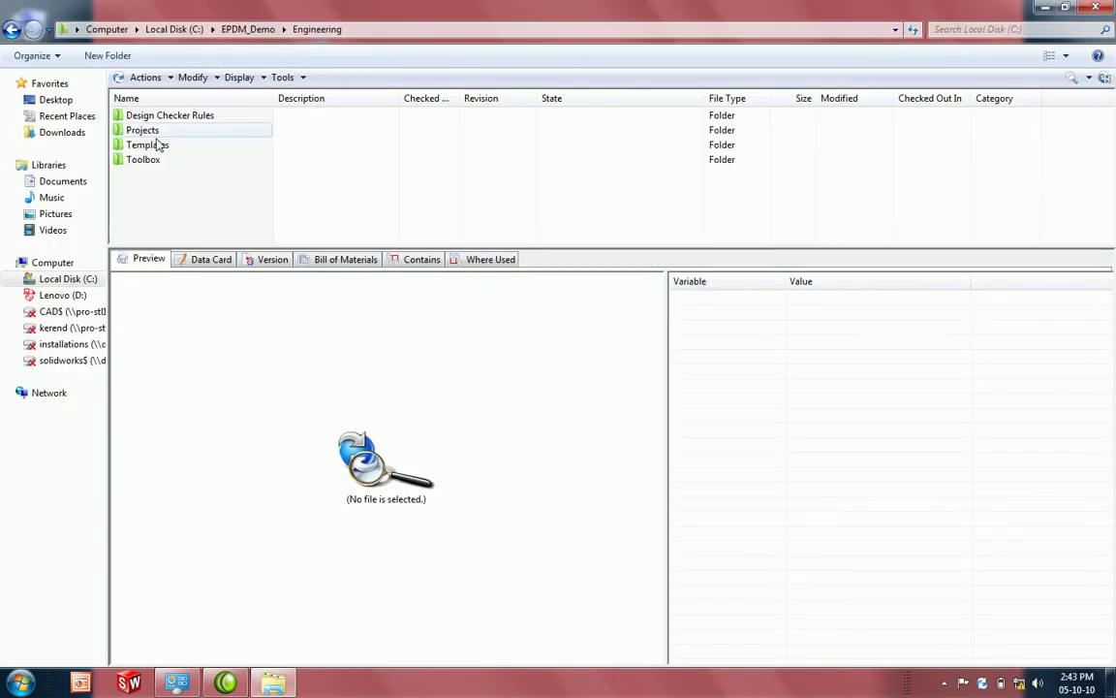
{"action": "double_click", "coordinate": [140, 131]}
{"action": "double_click", "coordinate": [157, 146]}
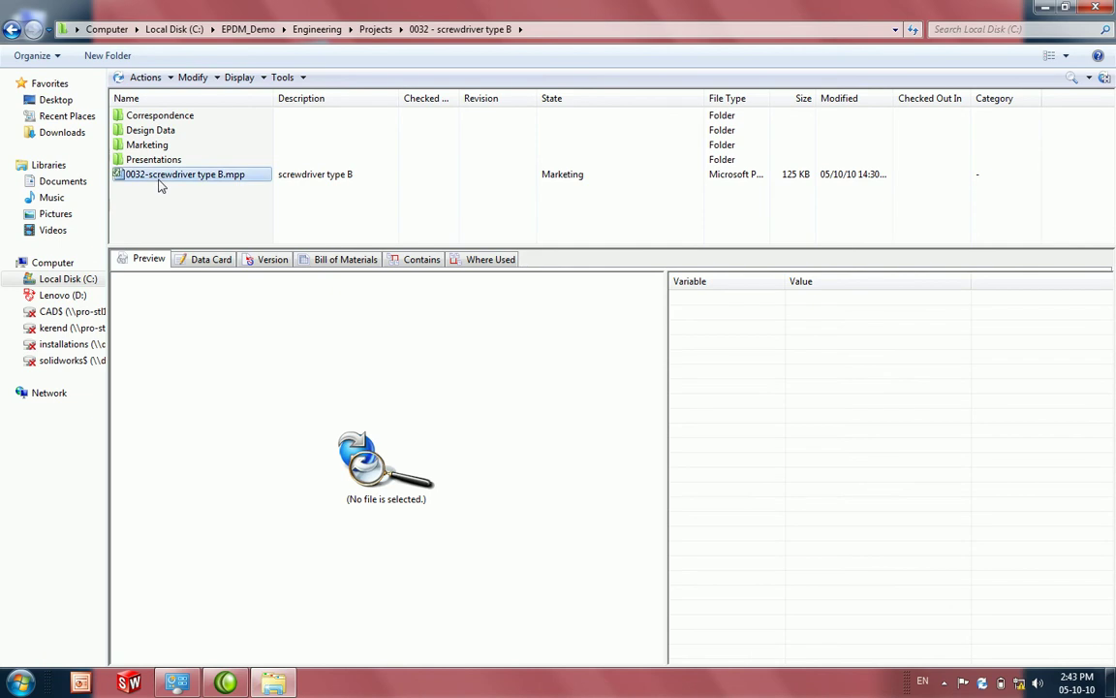
{"action": "left_click", "coordinate": [210, 260]}
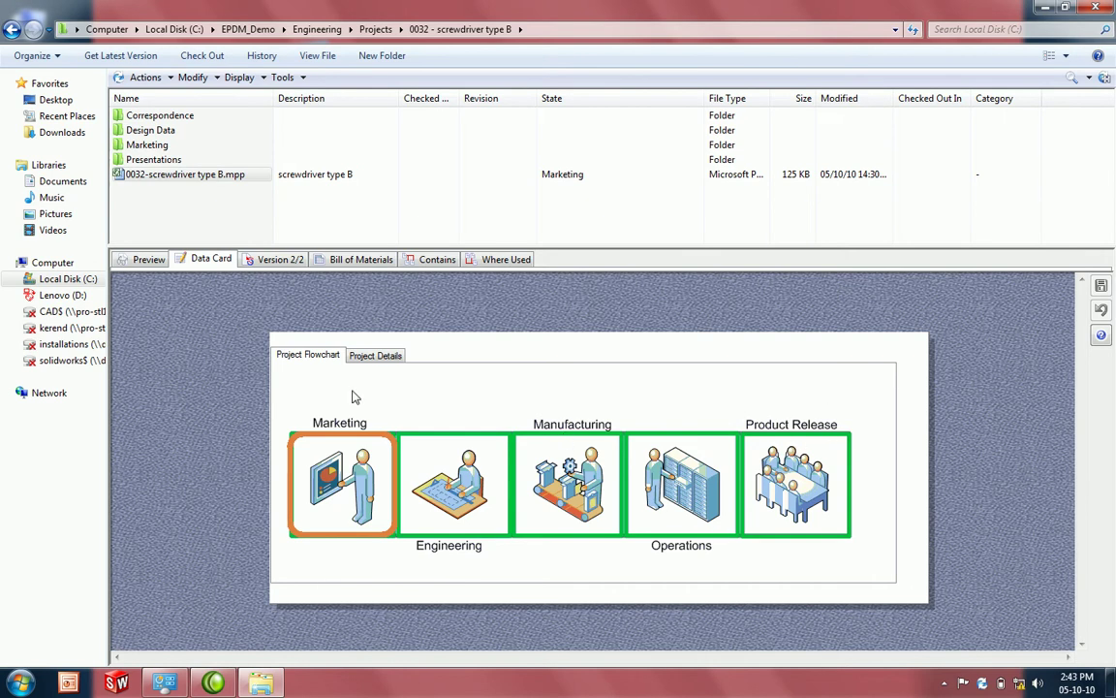
{"action": "left_click", "coordinate": [376, 357]}
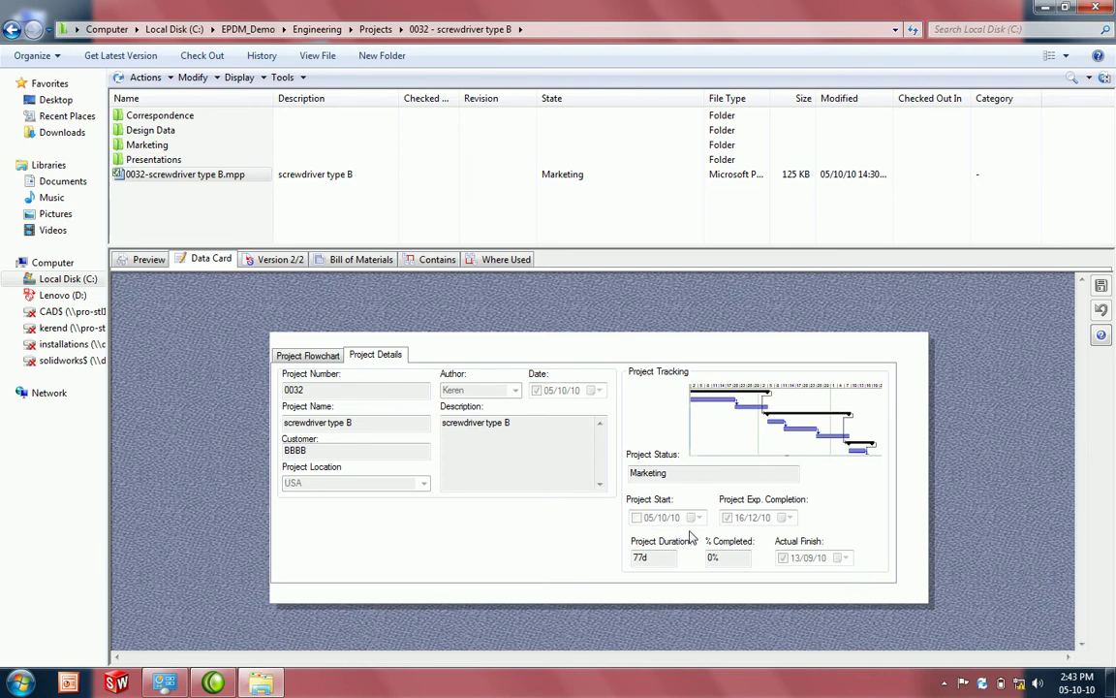
{"action": "double_click", "coordinate": [646, 559]}
{"action": "key", "text": "Tab"}
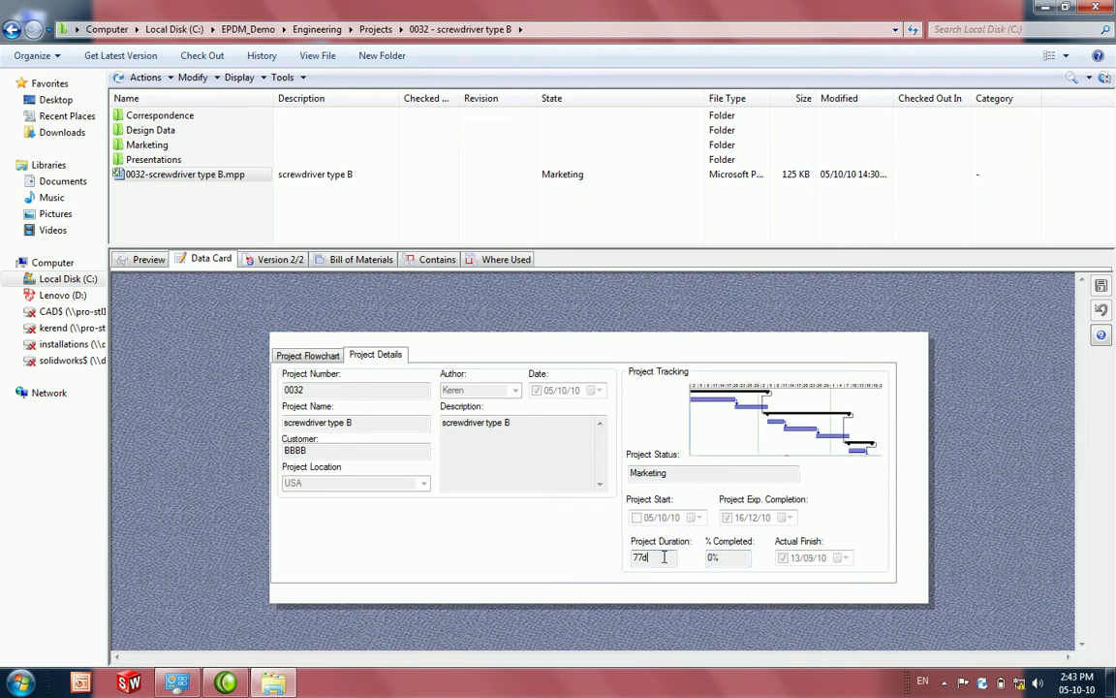
Step: Check out 0032-screwdriver type B.mpp for editing
{"action": "left_click", "coordinate": [172, 180]}
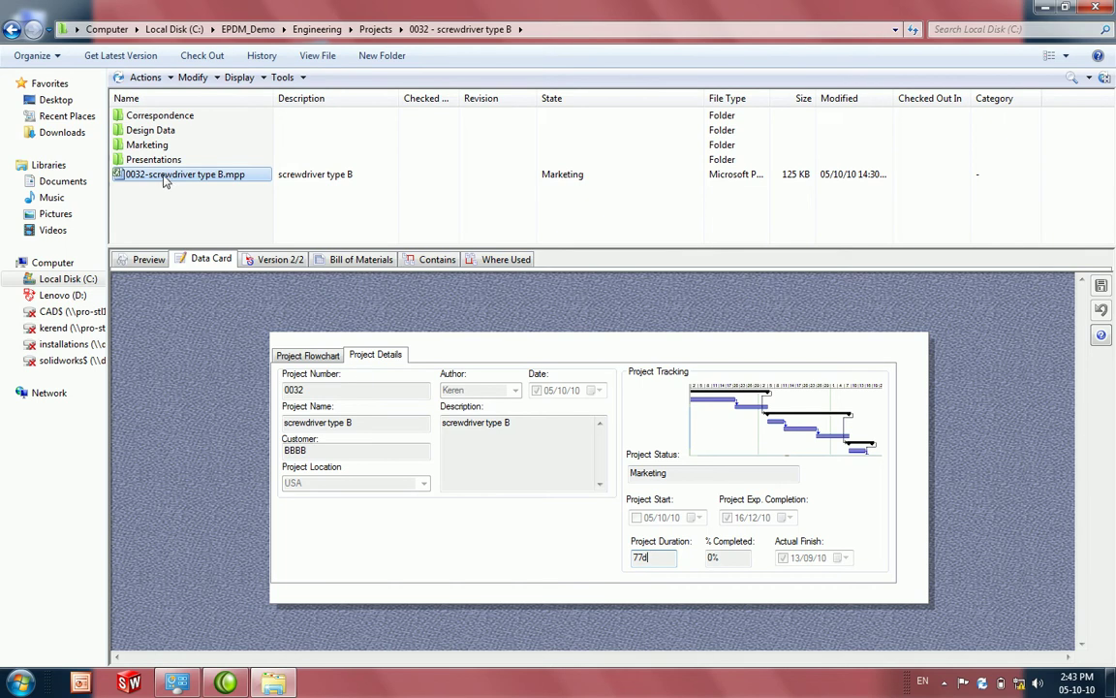
{"action": "right_click", "coordinate": [165, 182]}
{"action": "left_click", "coordinate": [209, 293]}
Step: Open the schedule in Microsoft Project and mark the Marketing phase 100% complete
{"action": "double_click", "coordinate": [184, 177]}
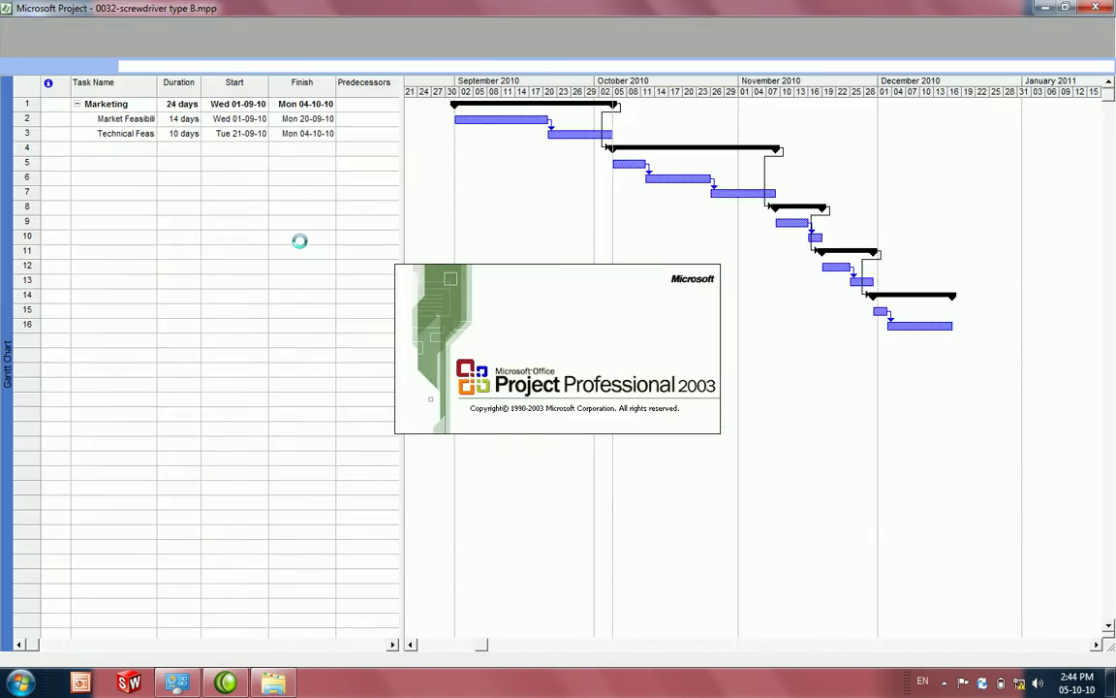
{"action": "double_click", "coordinate": [97, 104]}
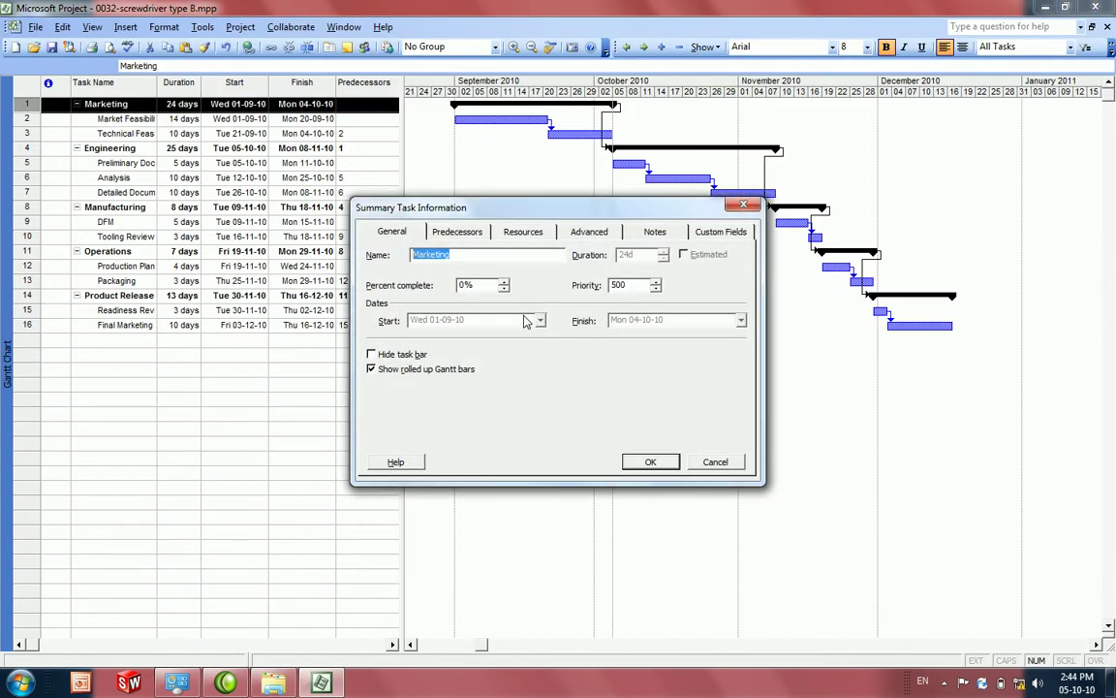
{"action": "double_click", "coordinate": [490, 285]}
{"action": "type", "text": "100"}
{"action": "key", "text": "Return"}
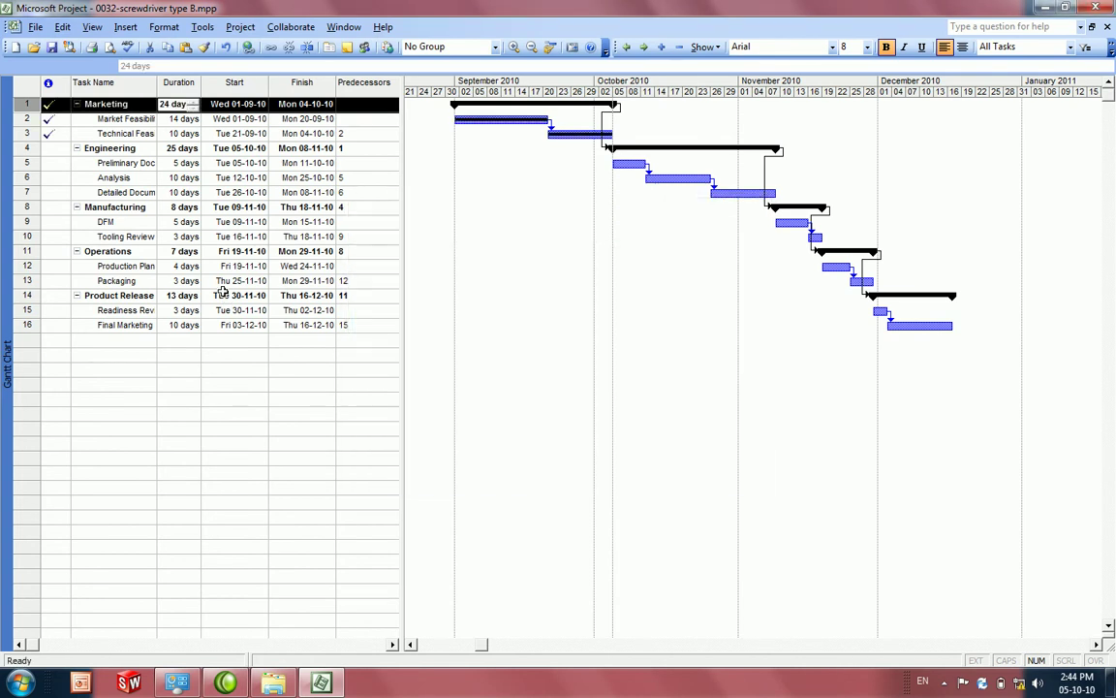
Step: Extend task 7, Detailed Documentation, to 21 days and save and close the schedule
{"action": "left_click", "coordinate": [179, 192]}
{"action": "left_click", "coordinate": [195, 189]}
{"action": "left_click", "coordinate": [195, 189]}
{"action": "left_click", "coordinate": [195, 189]}
{"action": "left_click", "coordinate": [195, 189]}
{"action": "left_click", "coordinate": [195, 189]}
{"action": "left_click", "coordinate": [496, 265]}
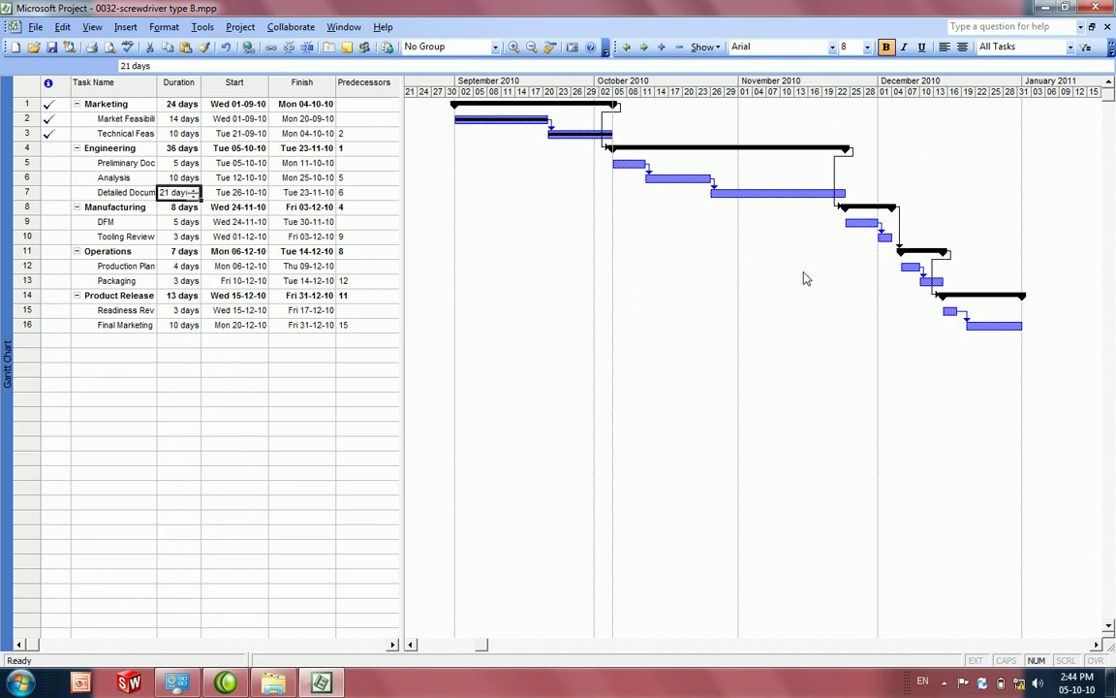
{"action": "key", "text": "alt+F4"}
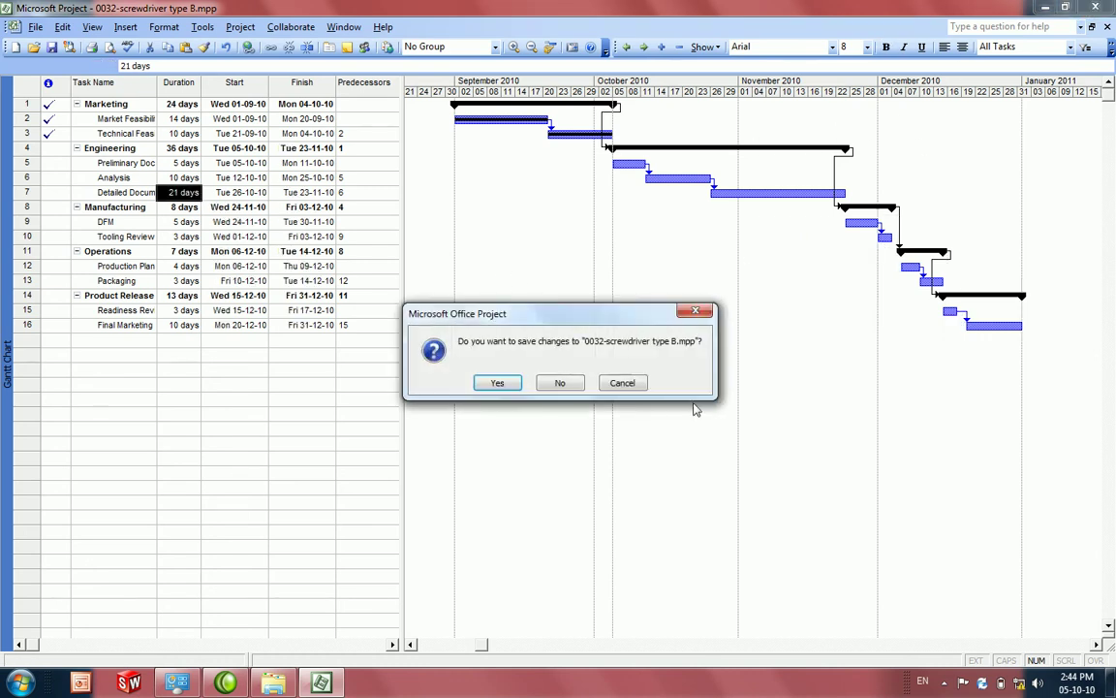
{"action": "left_click", "coordinate": [497, 383]}
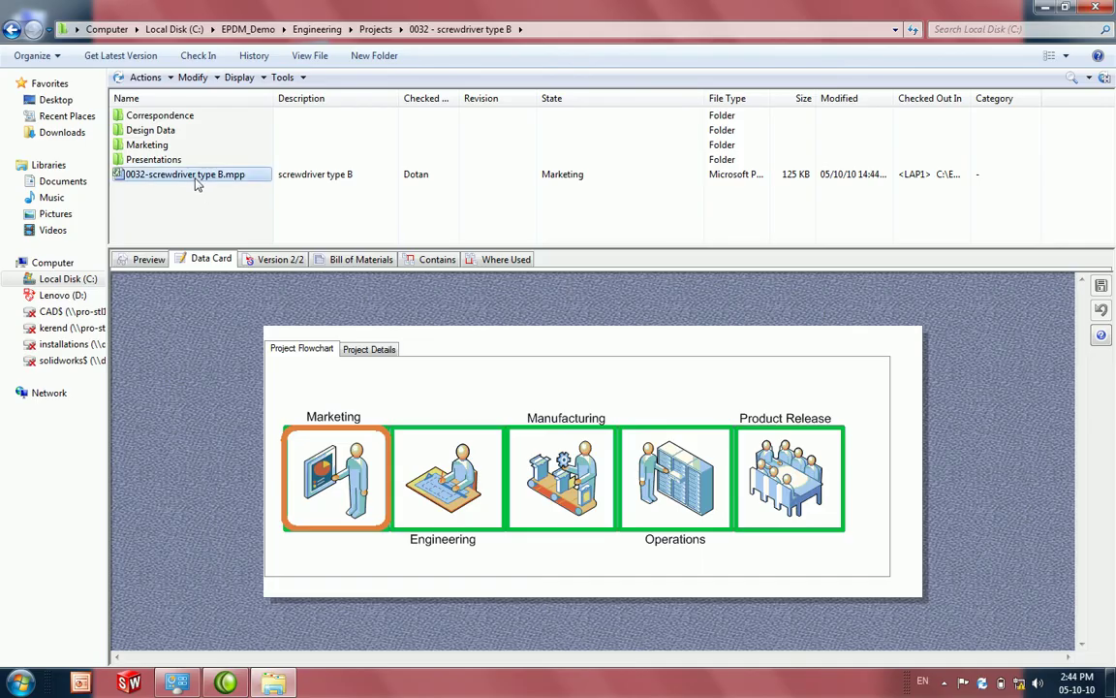
Step: Check 0032-screwdriver type B.mpp back into the vault and review its project details
{"action": "right_click", "coordinate": [197, 179]}
{"action": "left_click", "coordinate": [239, 321]}
{"action": "key", "text": "Return"}
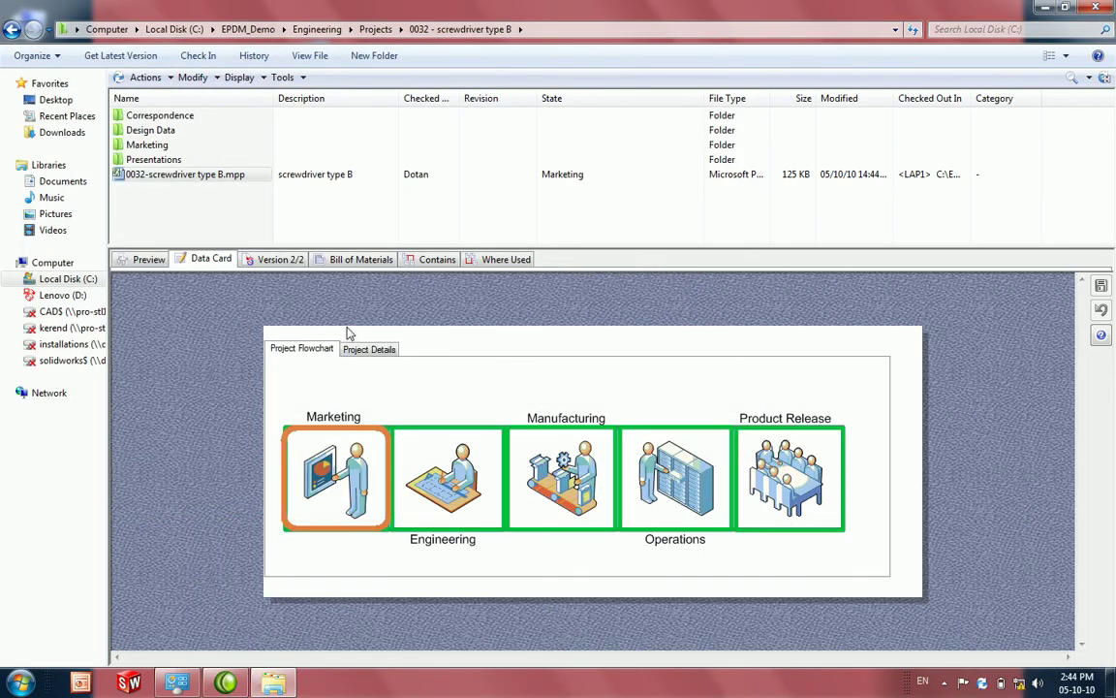
{"action": "left_click", "coordinate": [368, 350]}
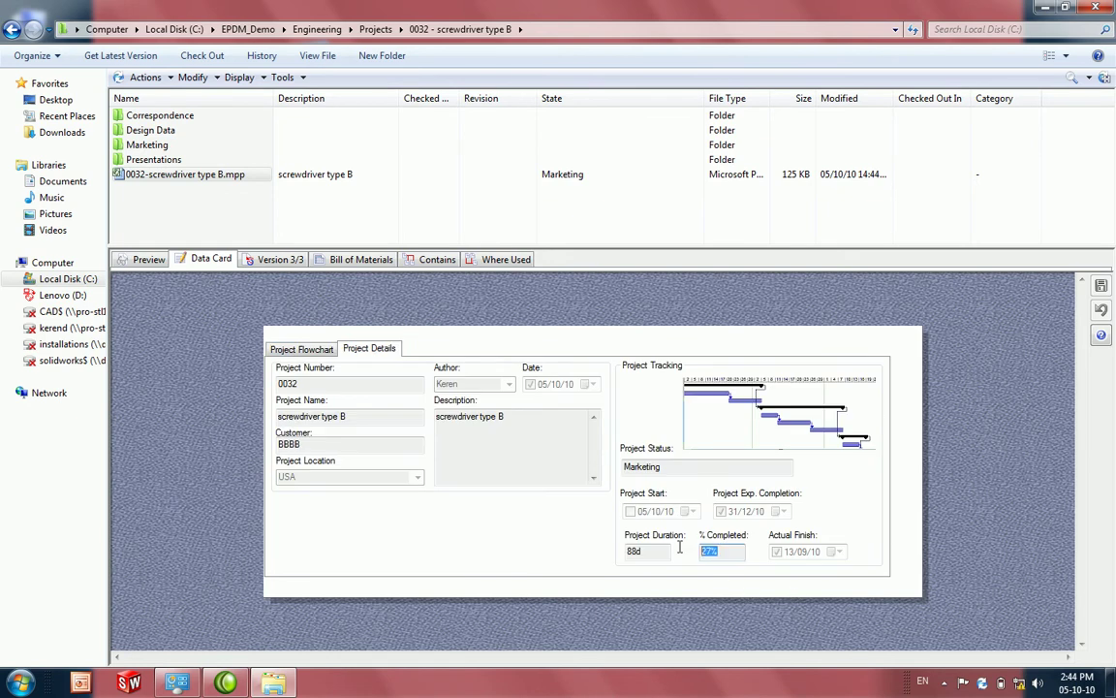
{"action": "key", "text": "shift+Tab"}
Step: Transition the project file via Marketing Review Completed to the Engineering state and view its flowchart
{"action": "right_click", "coordinate": [170, 176]}
{"action": "mouse_move", "coordinate": [261, 367]}
{"action": "left_click", "coordinate": [358, 365]}
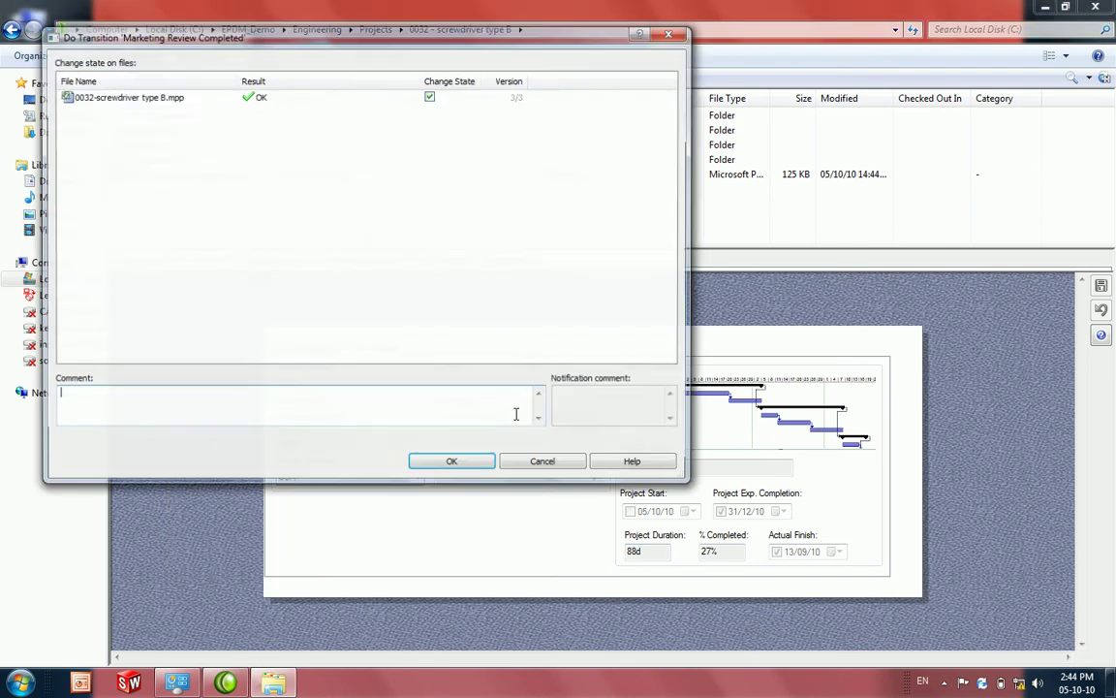
{"action": "left_click", "coordinate": [467, 472]}
{"action": "left_click", "coordinate": [281, 353]}
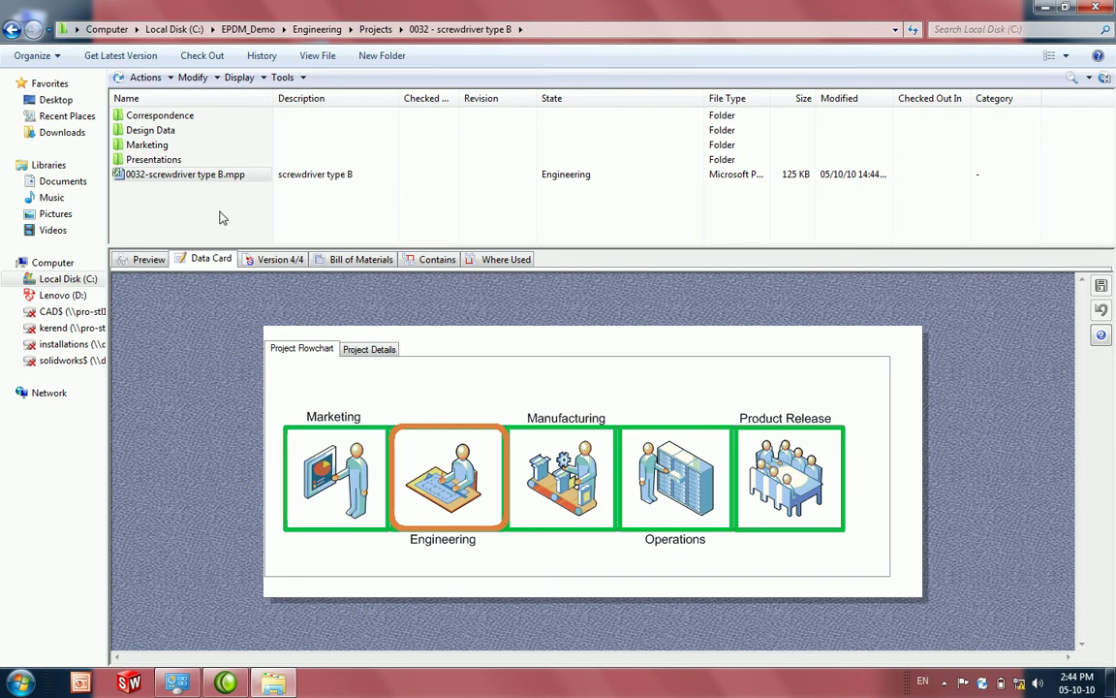
Step: Review the project file's Project Details and Preview, then open the Design Data folder
{"action": "left_click", "coordinate": [194, 177]}
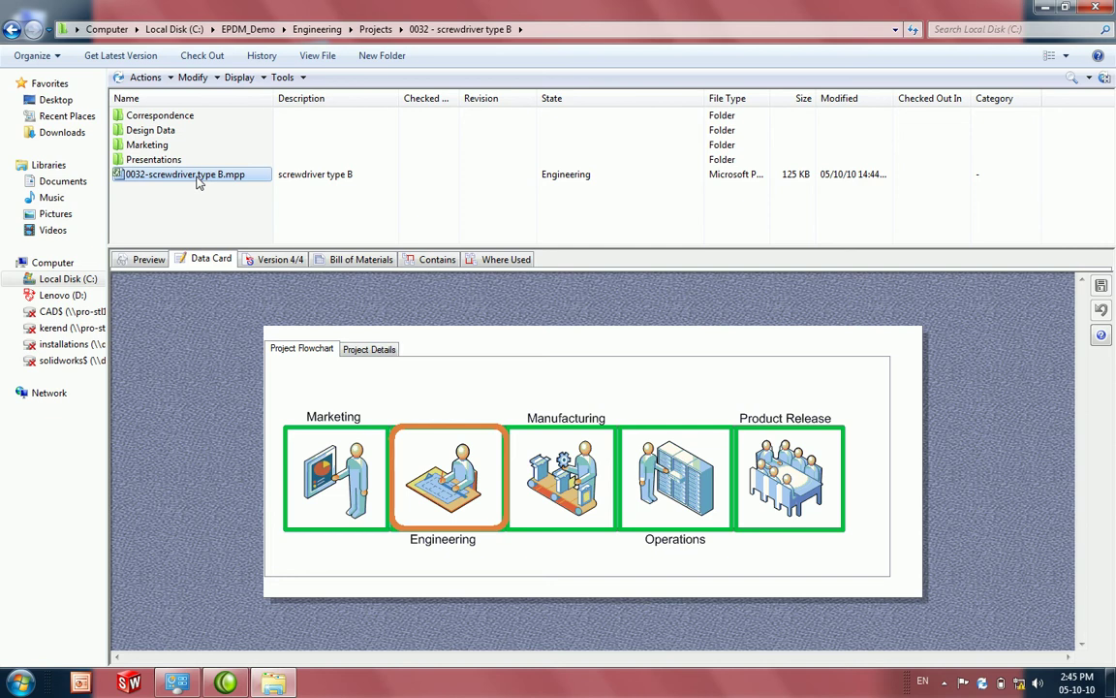
{"action": "left_click", "coordinate": [369, 349]}
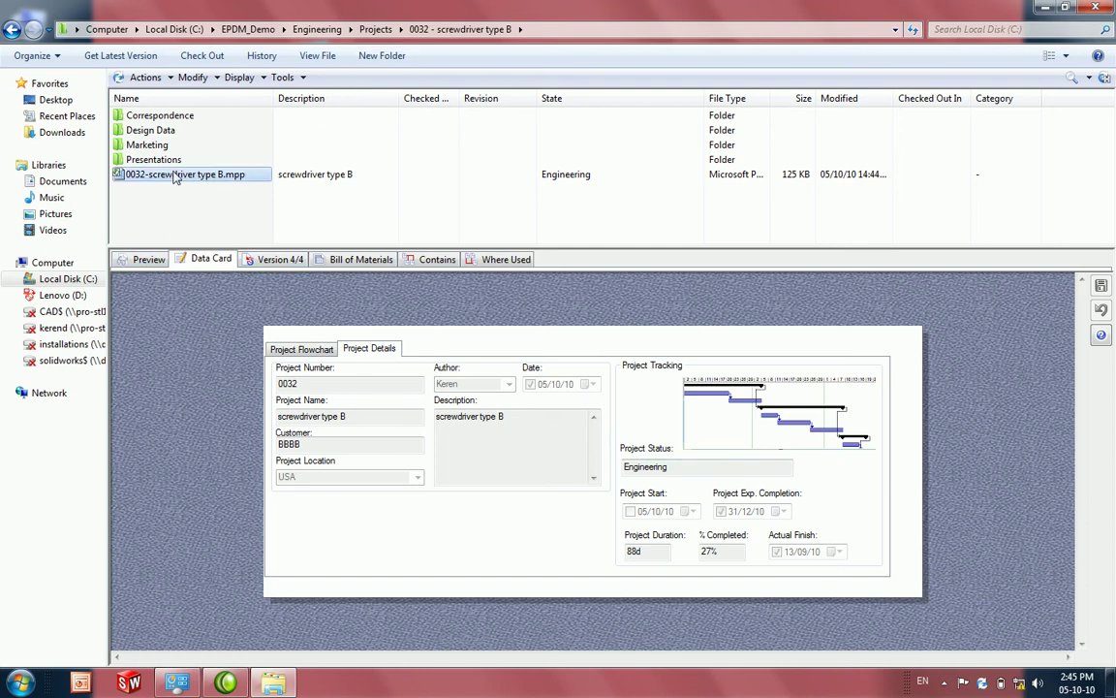
{"action": "left_click", "coordinate": [144, 258]}
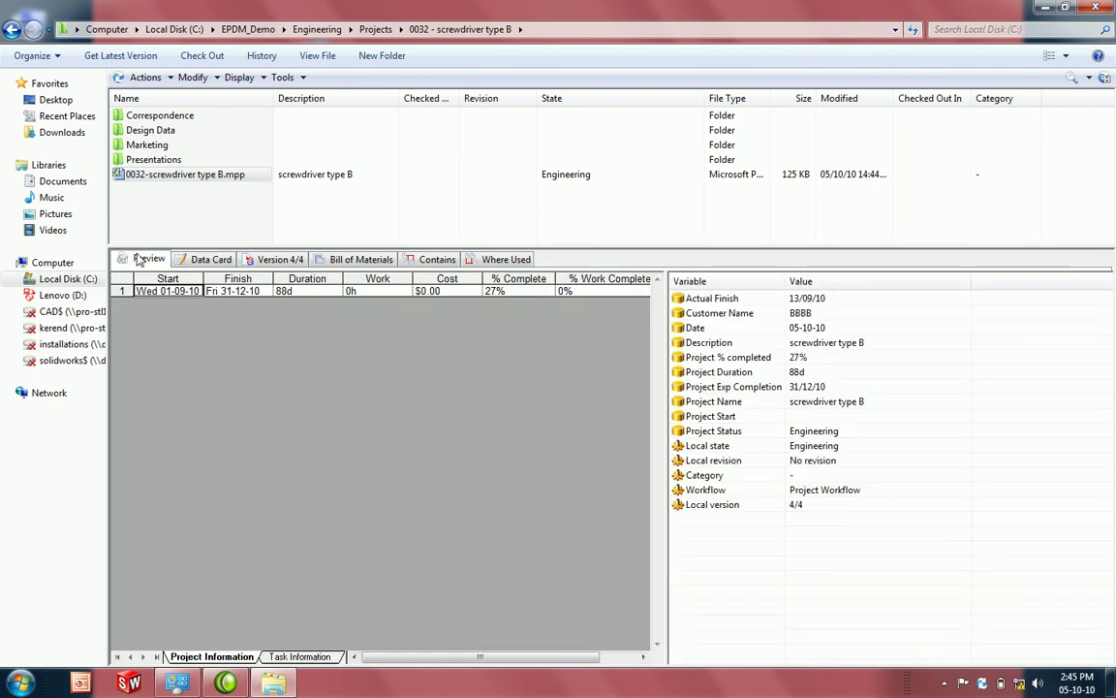
{"action": "left_click", "coordinate": [208, 259]}
{"action": "right_click", "coordinate": [189, 178]}
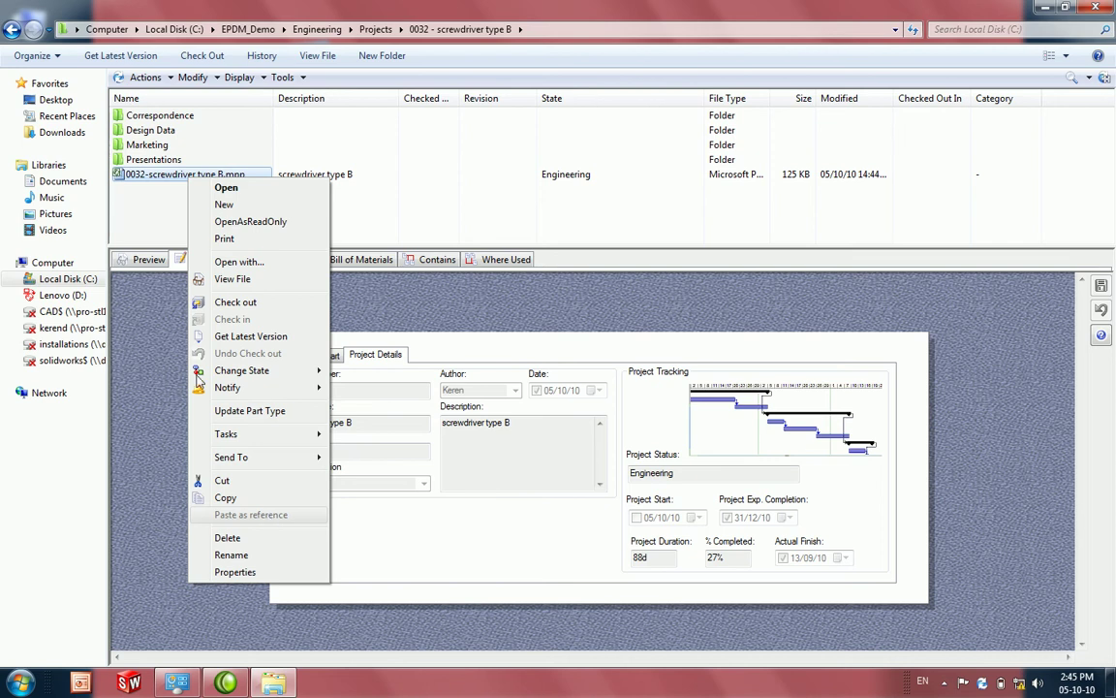
{"action": "left_click", "coordinate": [150, 130]}
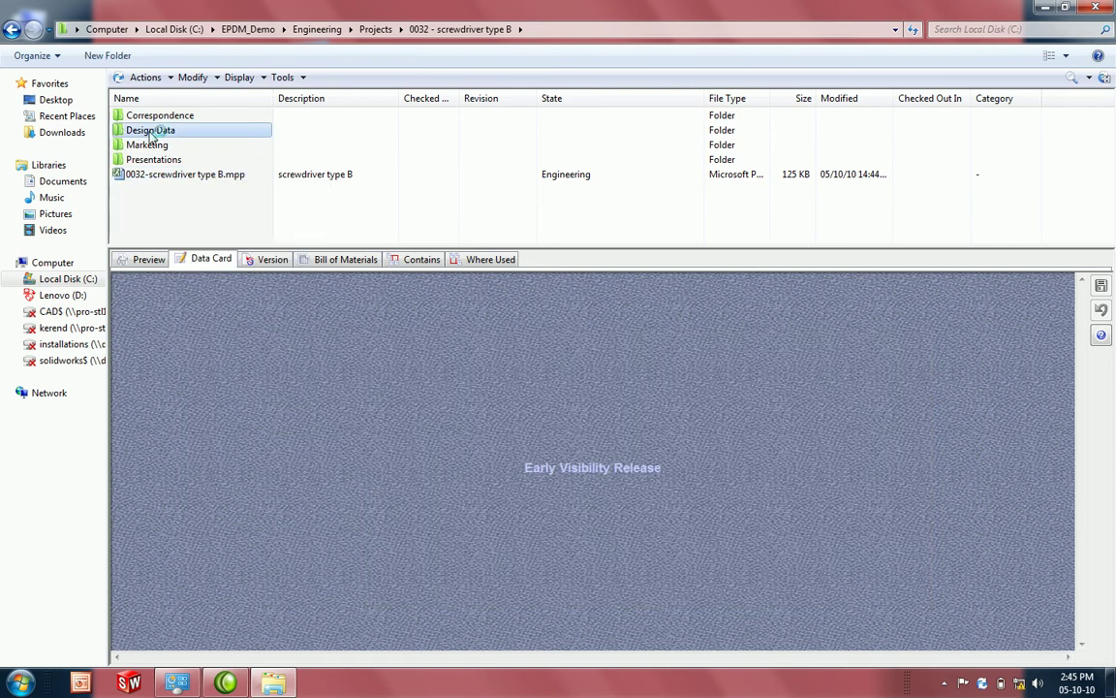
{"action": "double_click", "coordinate": [150, 131]}
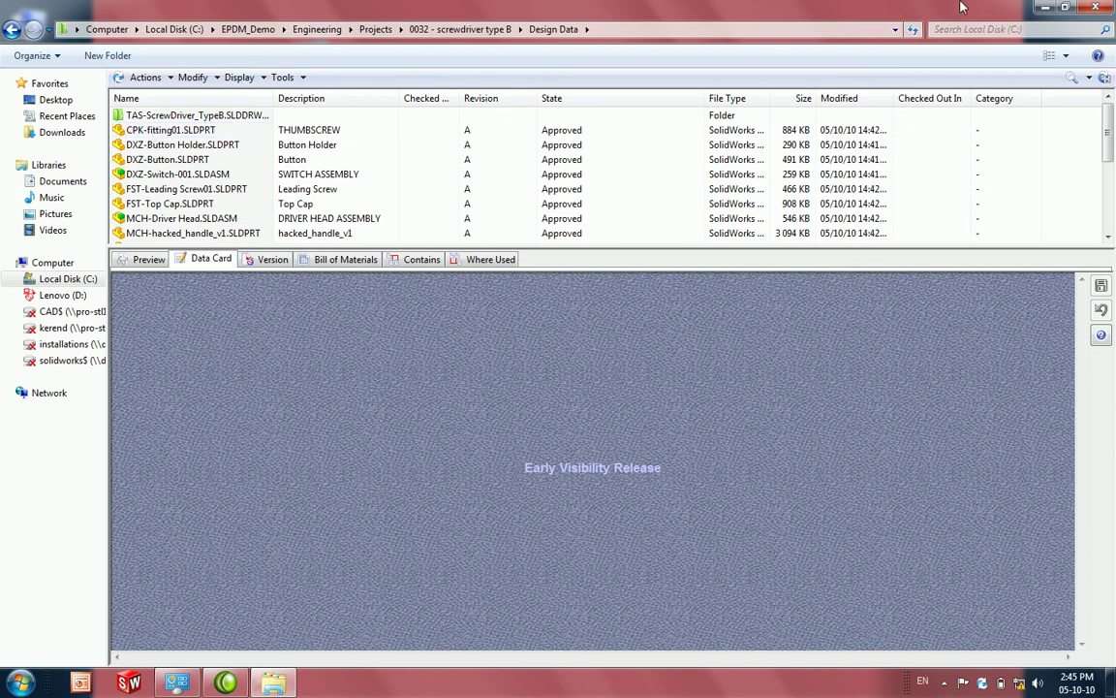
Step: Close Explorer, launch PDM Administration maximized, and log in to the EPDM_Demo vault
{"action": "left_click", "coordinate": [1096, 6]}
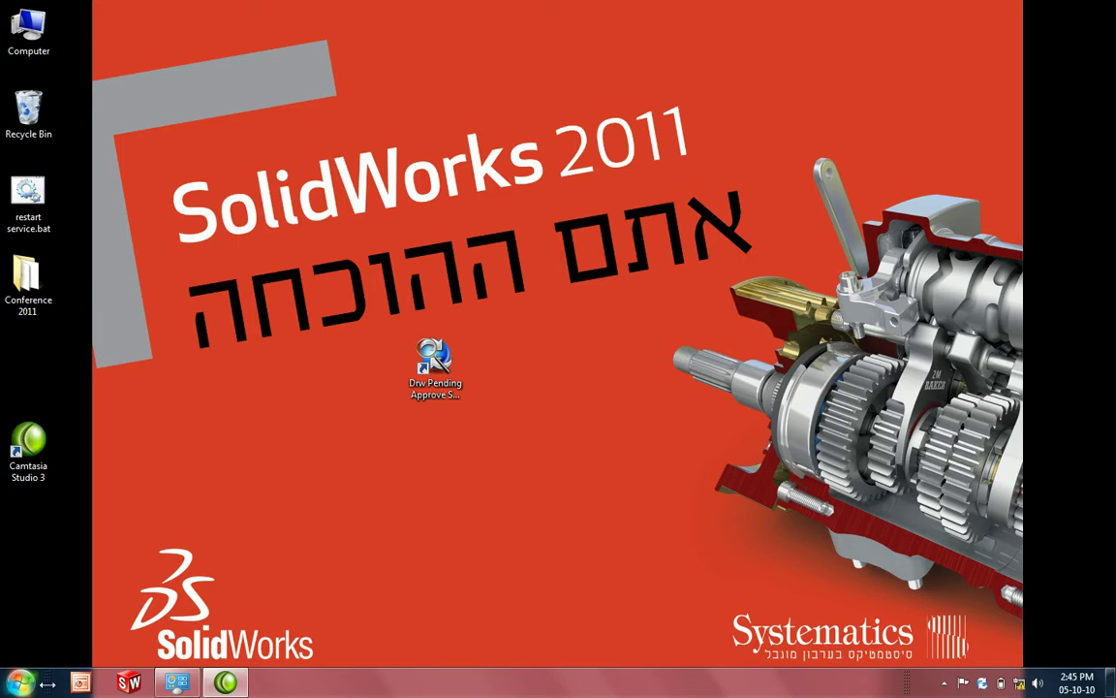
{"action": "left_click", "coordinate": [20, 683]}
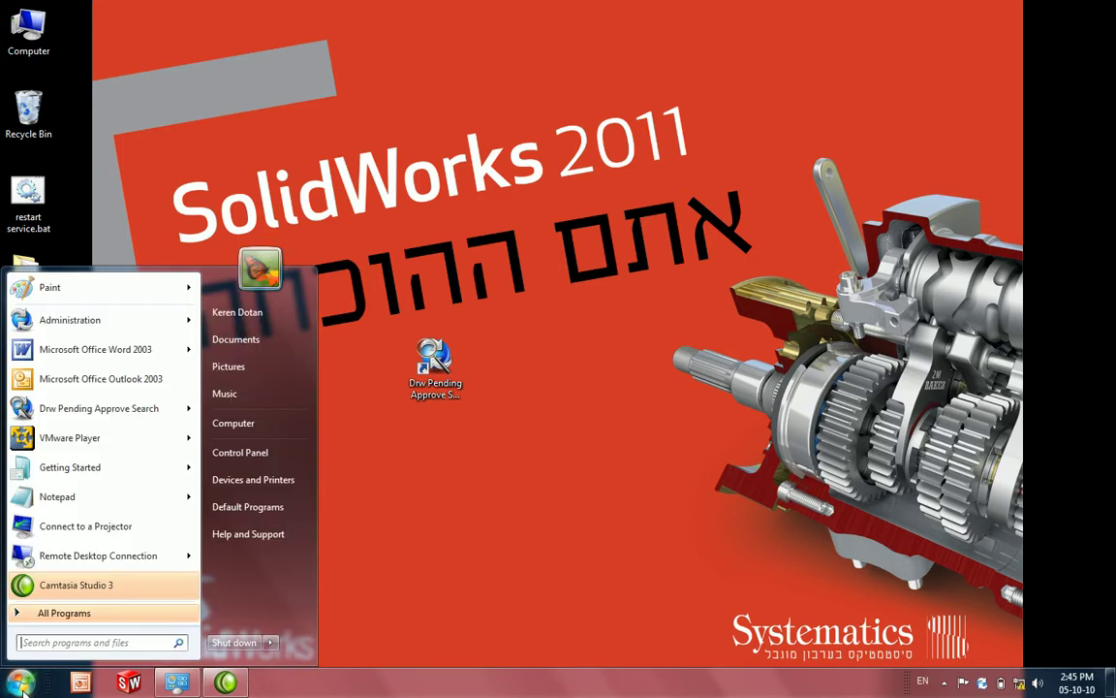
{"action": "left_click", "coordinate": [58, 324]}
{"action": "left_click_drag", "start_coordinate": [345, 36], "coordinate": [334, 0]}
{"action": "left_click", "coordinate": [42, 119]}
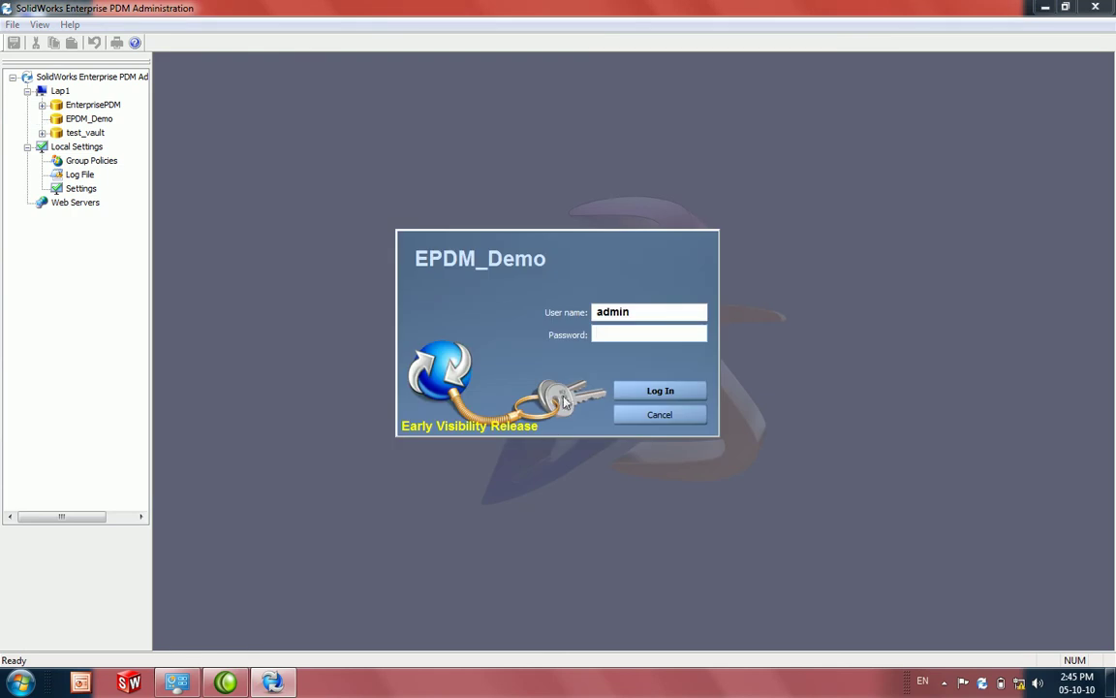
{"action": "left_click", "coordinate": [644, 390]}
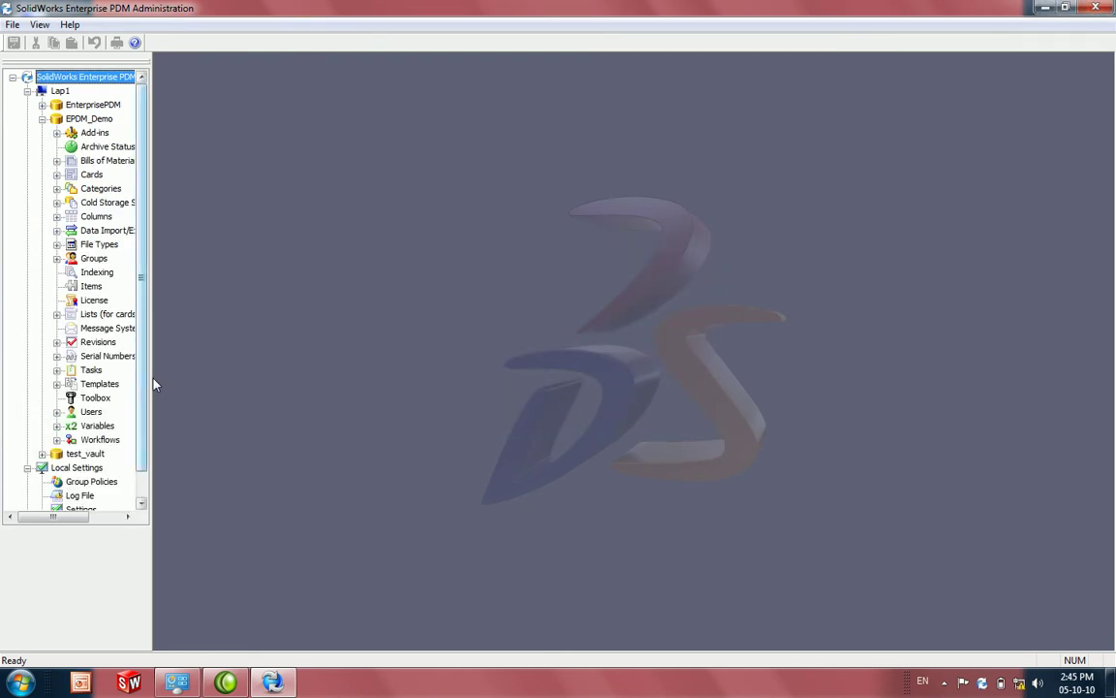
Step: Widen the settings tree and expand Serial Numbers (Project Number, SW Doc Number) and the card lists
{"action": "left_click_drag", "start_coordinate": [152, 386], "coordinate": [224, 380]}
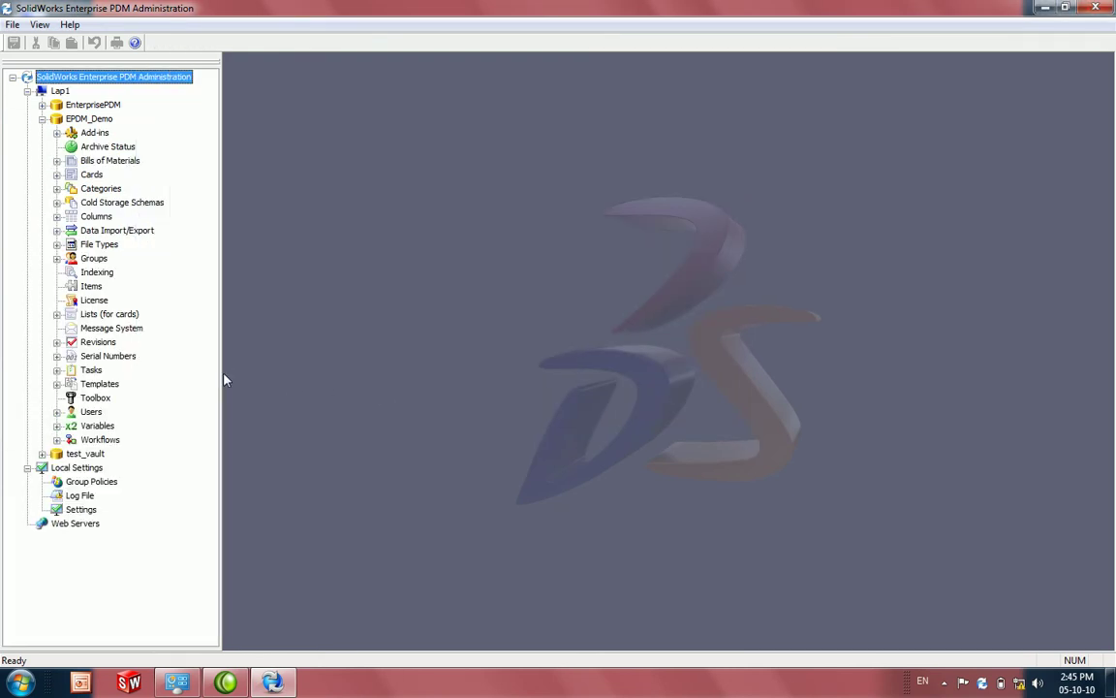
{"action": "left_click", "coordinate": [57, 356]}
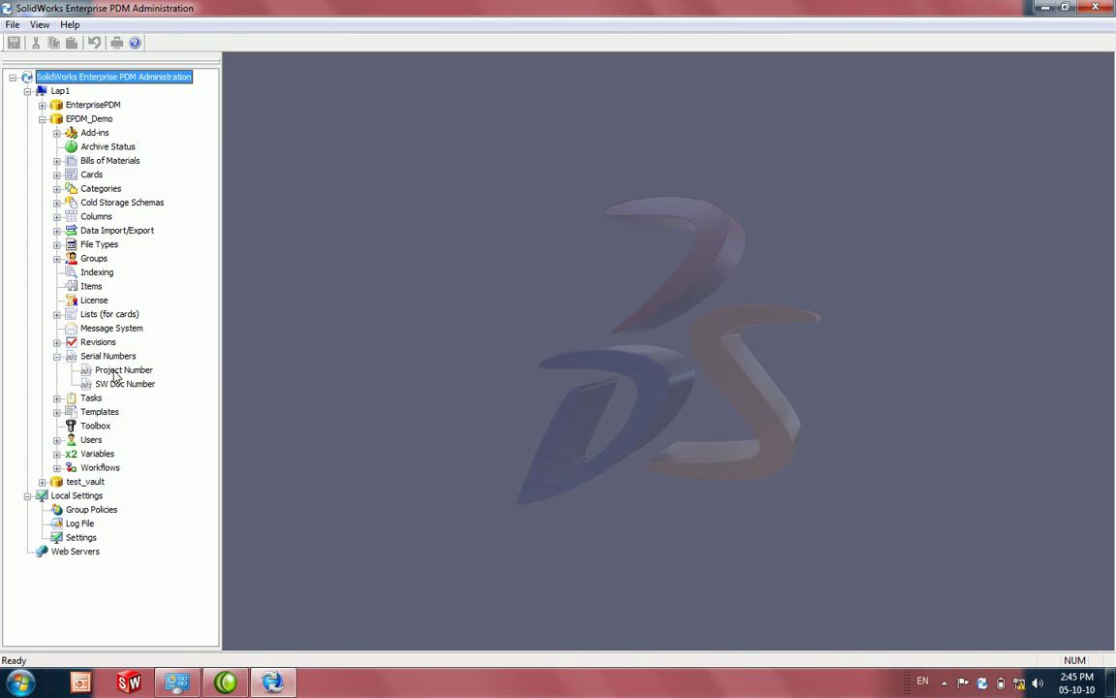
{"action": "left_click", "coordinate": [56, 314]}
{"action": "double_click", "coordinate": [112, 330]}
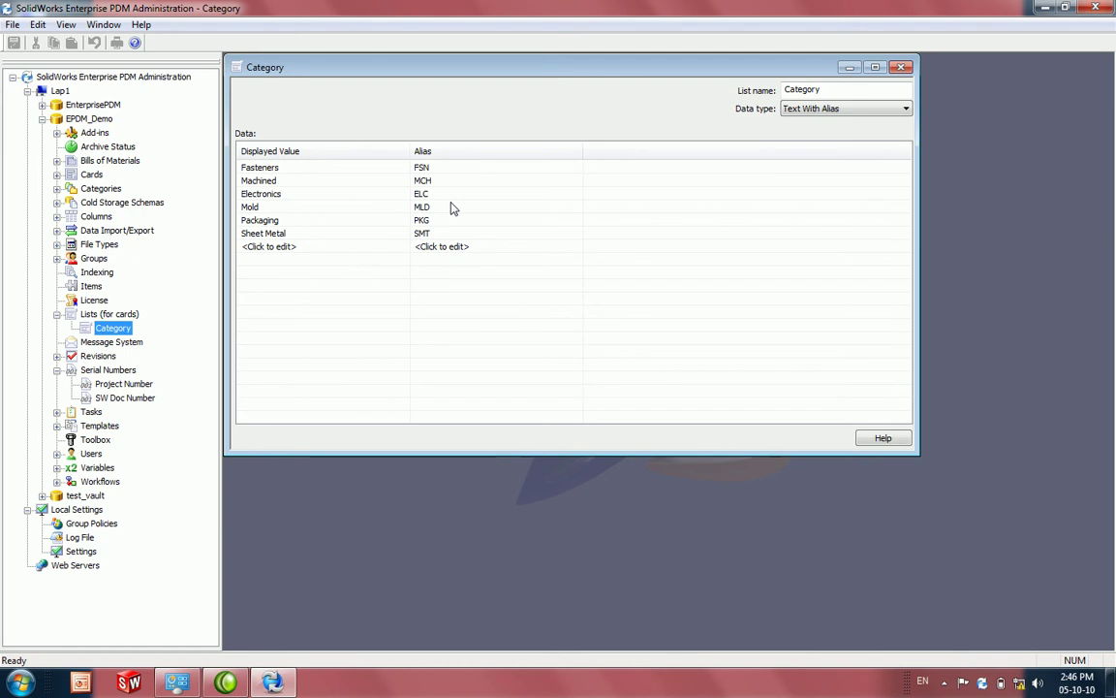
{"action": "left_click_drag", "start_coordinate": [408, 151], "coordinate": [353, 170]}
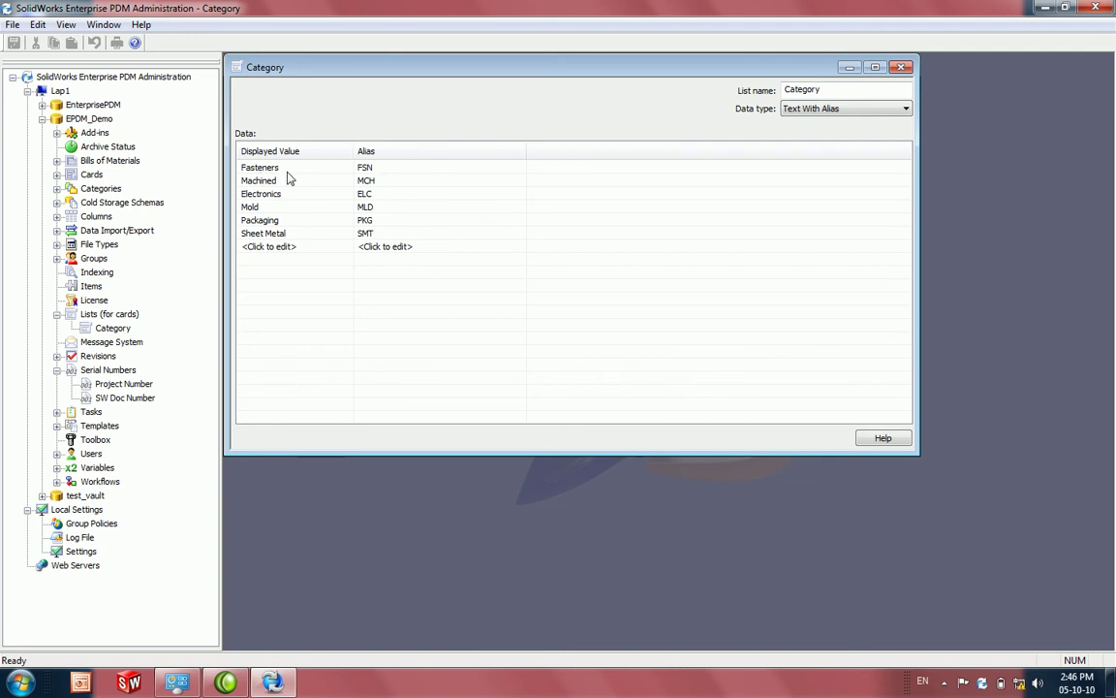
{"action": "left_click", "coordinate": [259, 167]}
{"action": "left_click", "coordinate": [407, 166]}
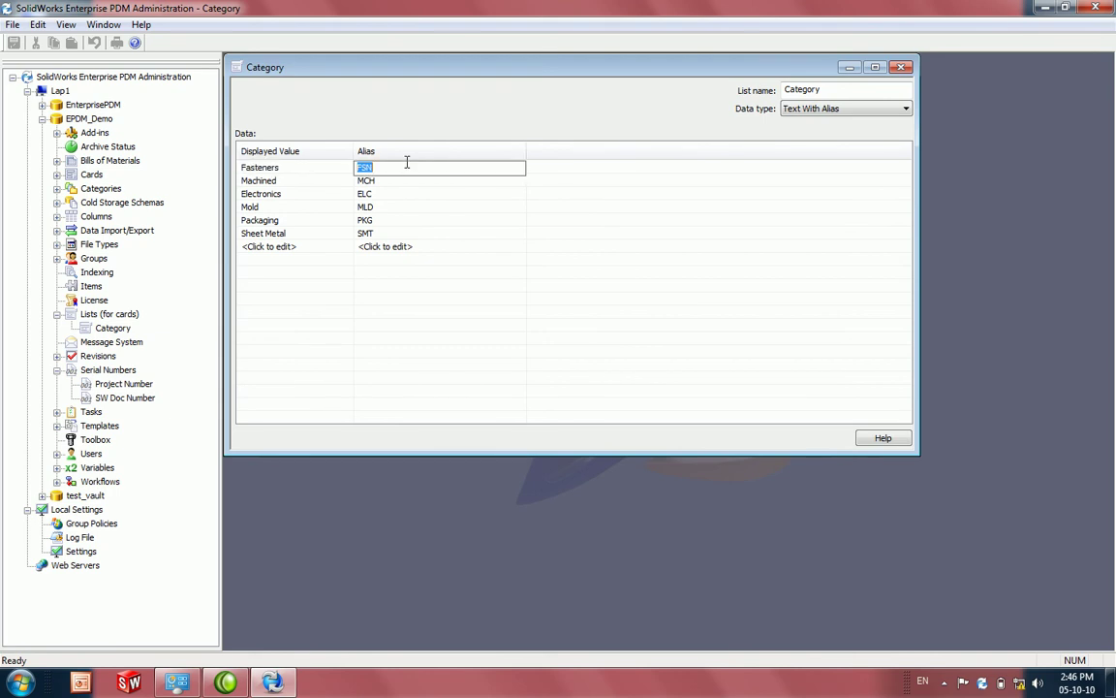
{"action": "left_click", "coordinate": [307, 182]}
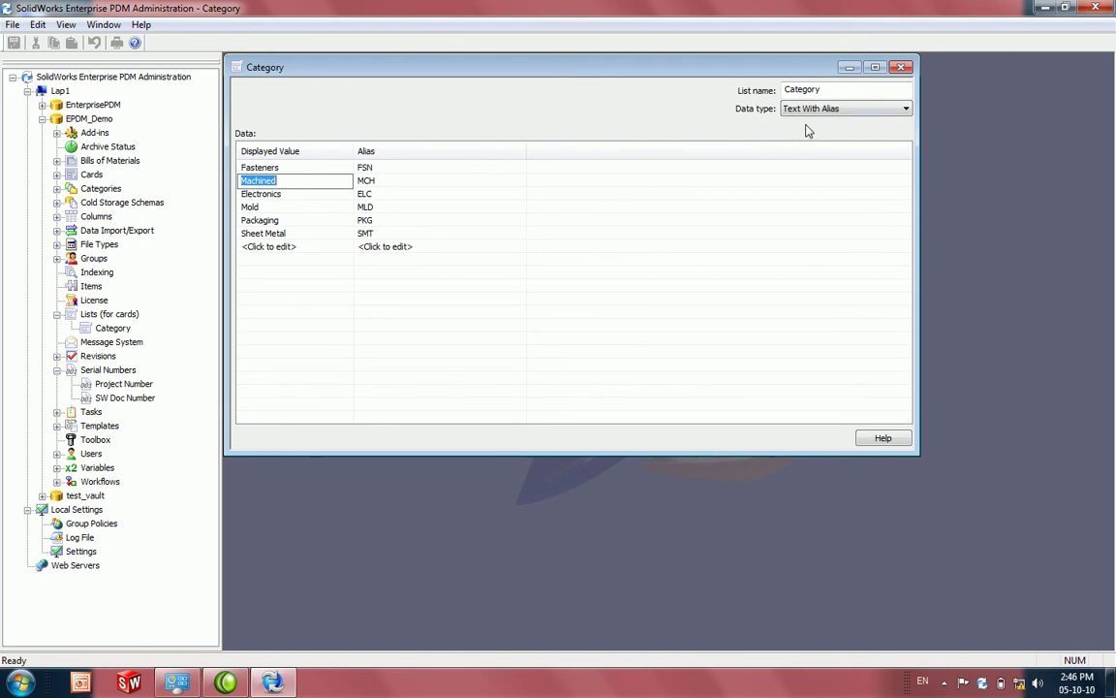
{"action": "left_click", "coordinate": [901, 67]}
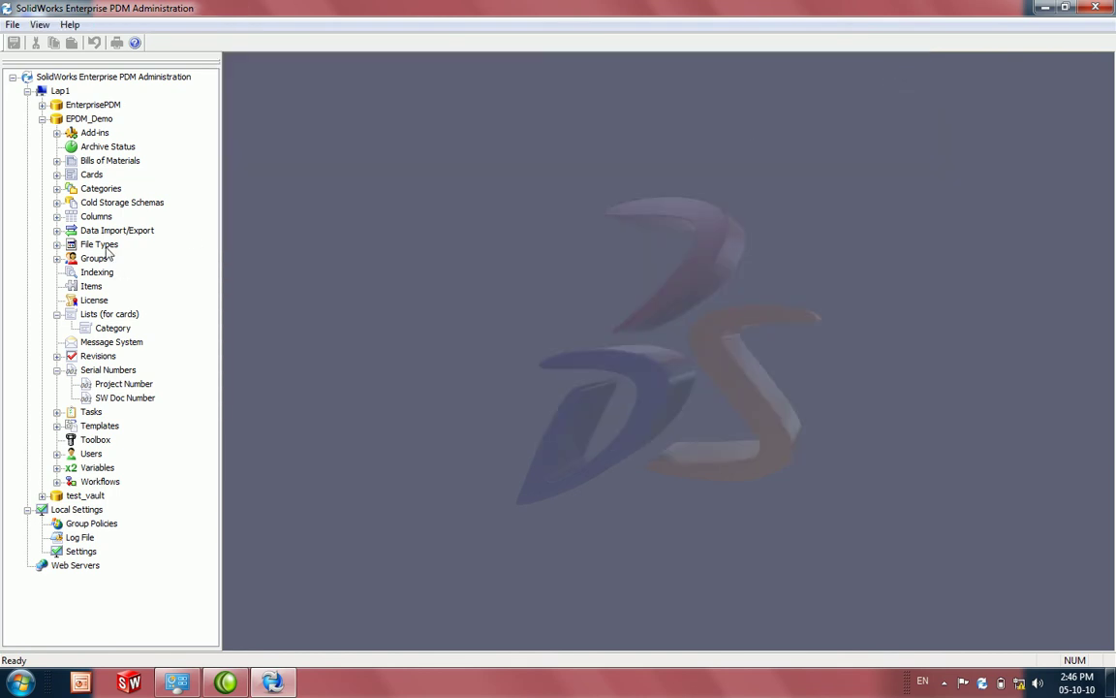
{"action": "right_click", "coordinate": [87, 120]}
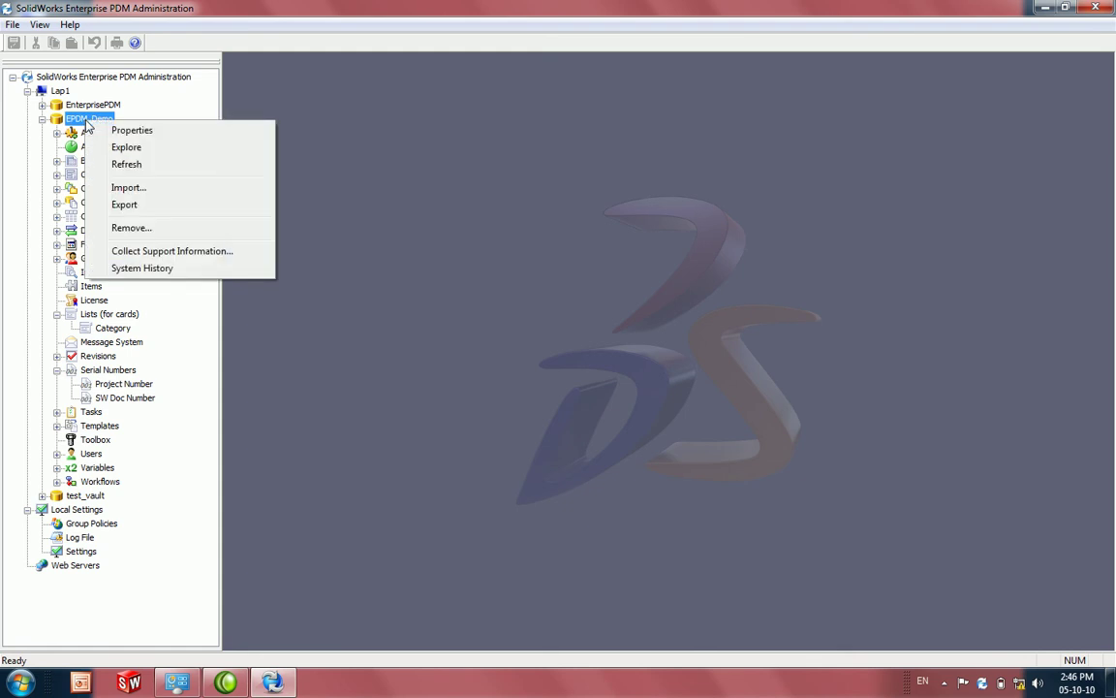
{"action": "left_click", "coordinate": [205, 253]}
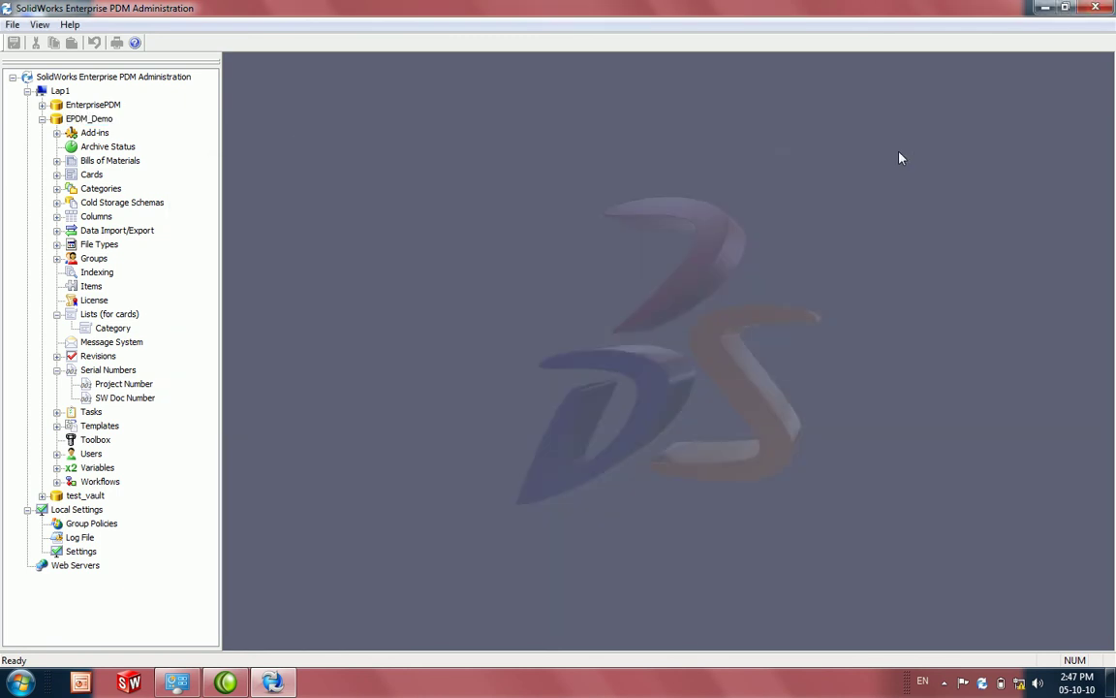
Step: Expand Add-ins and open Dispatch64's Update Part Type action from Administrate Actions for editing
{"action": "left_click", "coordinate": [56, 132]}
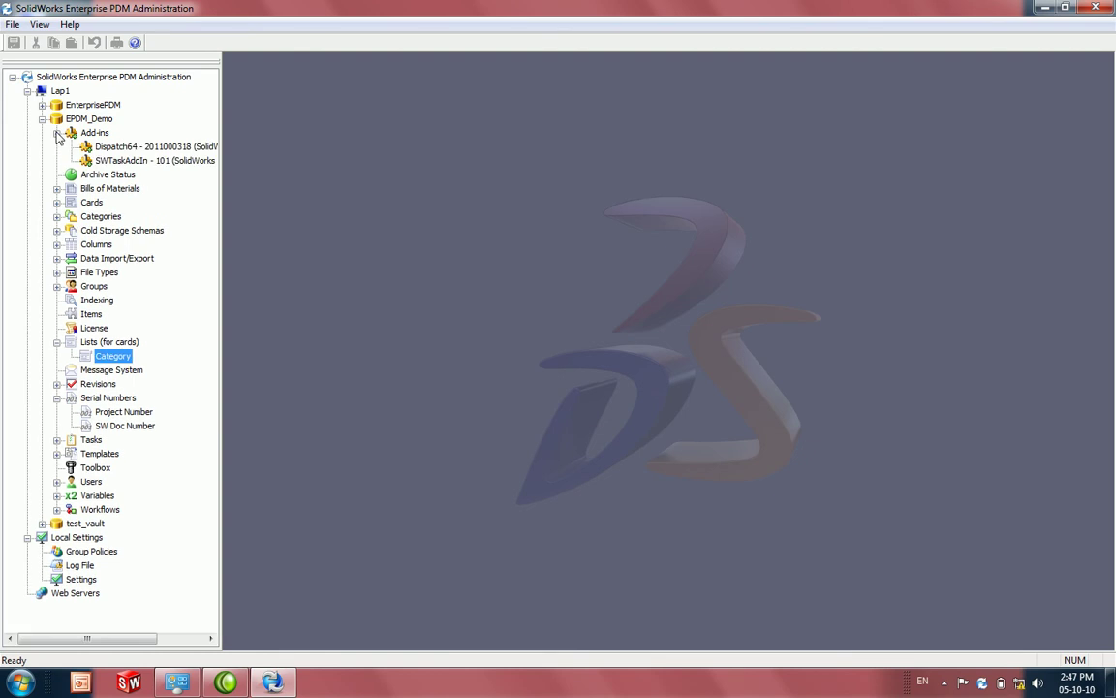
{"action": "right_click", "coordinate": [106, 147]}
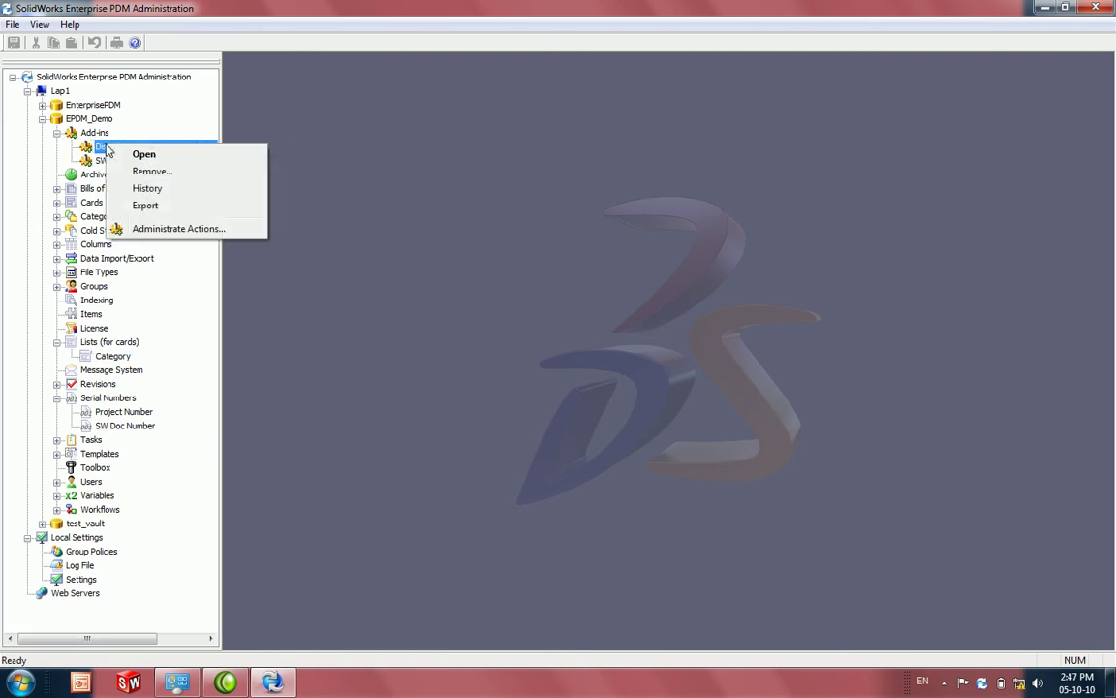
{"action": "left_click", "coordinate": [155, 229]}
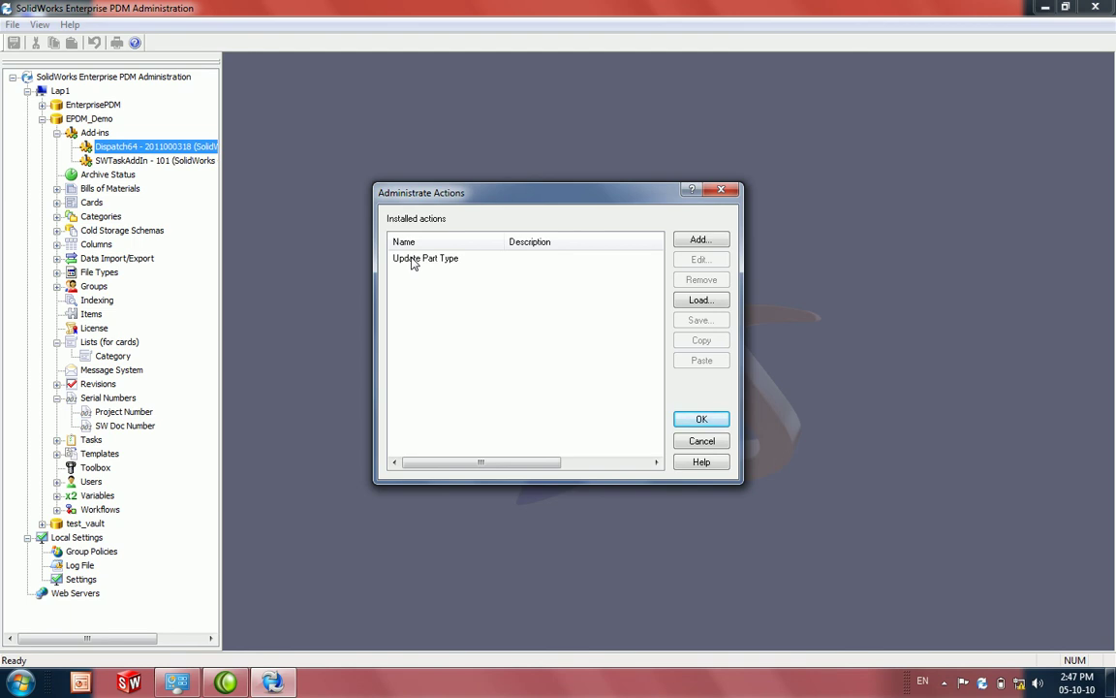
{"action": "double_click", "coordinate": [412, 260]}
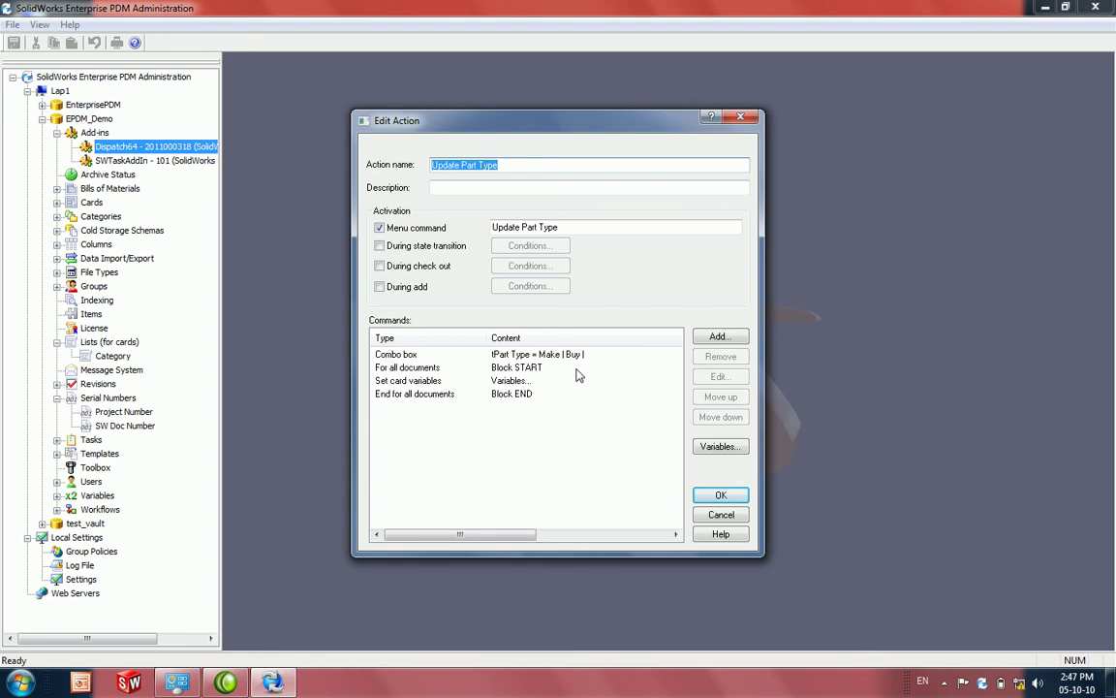
Step: Add None to the combo box command's choices after Make and Buy
{"action": "double_click", "coordinate": [393, 354]}
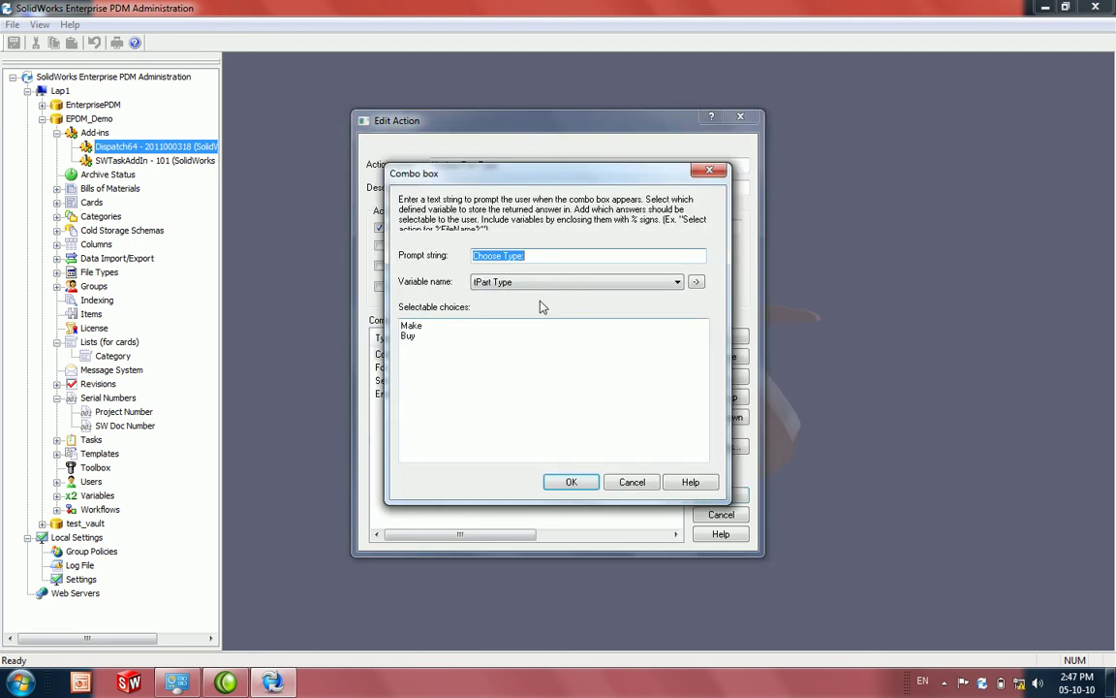
{"action": "left_click", "coordinate": [422, 338]}
{"action": "double_click", "coordinate": [415, 339]}
{"action": "left_click", "coordinate": [415, 340]}
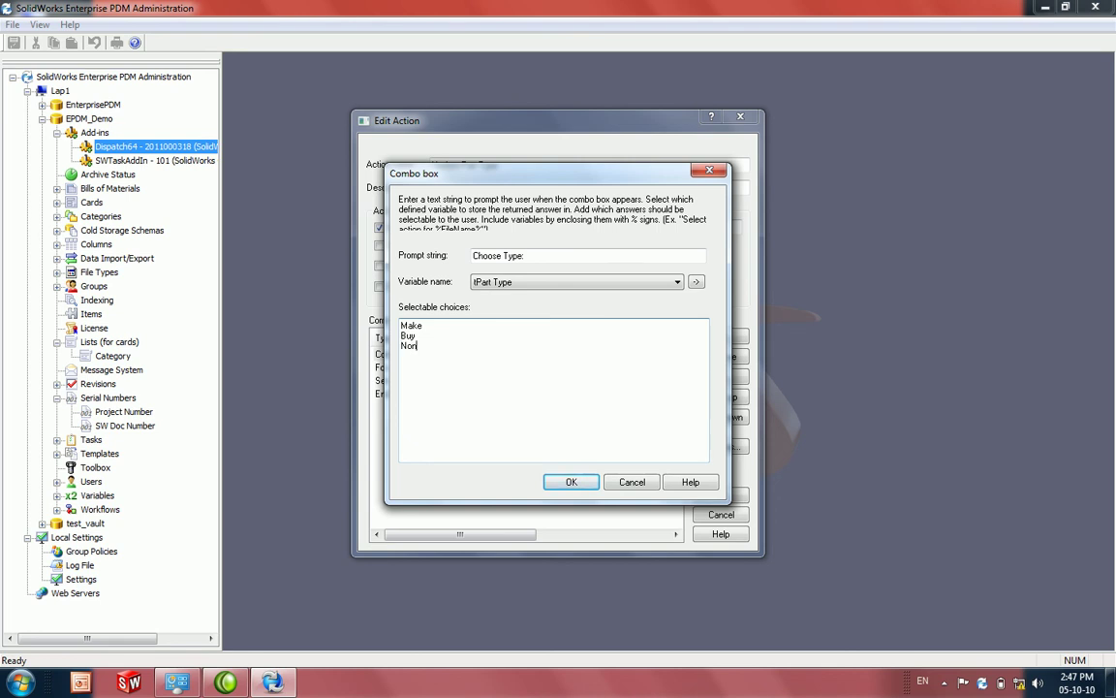
{"action": "left_click", "coordinate": [567, 482]}
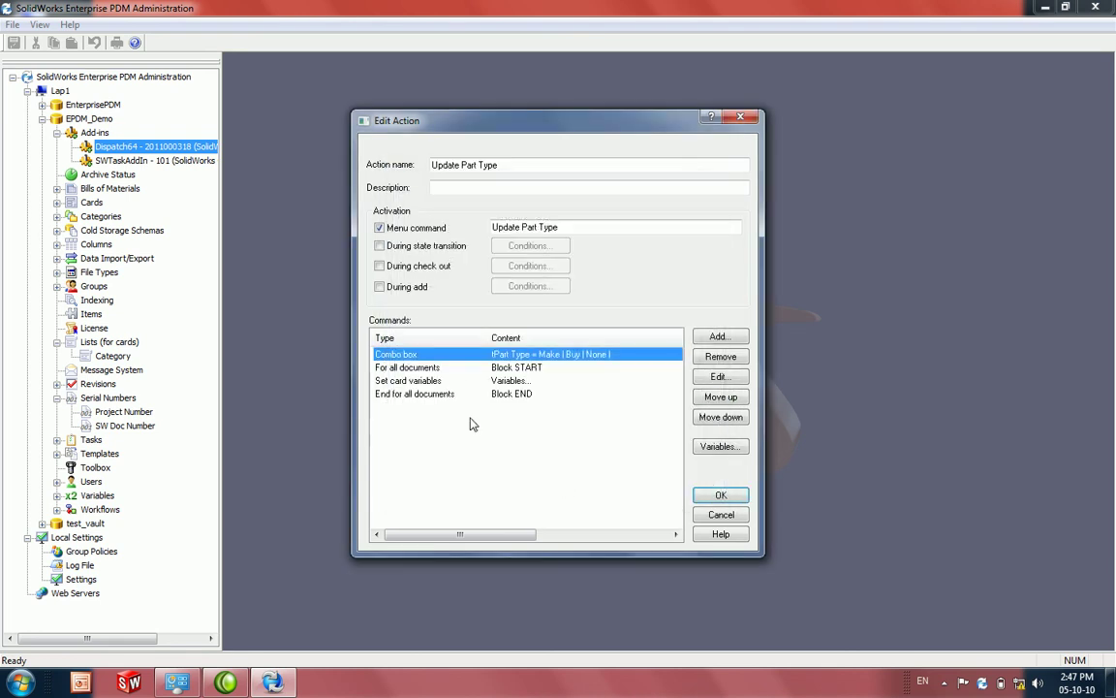
Step: Leave the card variable settings unchanged and save the Update Part Type action with OK
{"action": "double_click", "coordinate": [407, 381]}
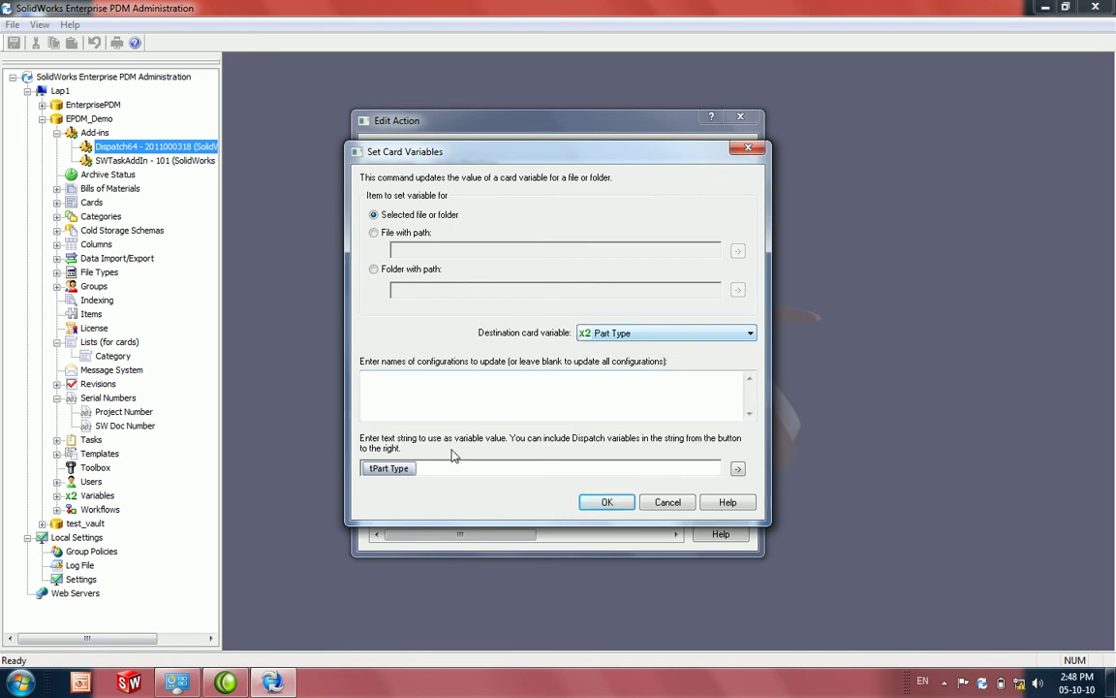
{"action": "left_click", "coordinate": [668, 502]}
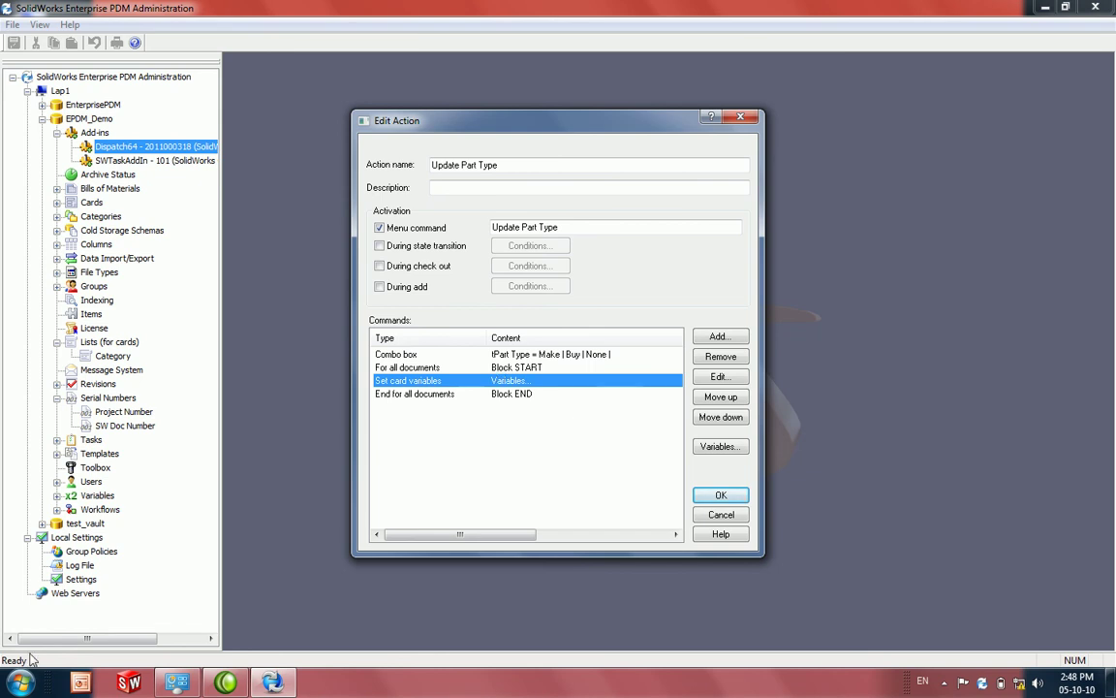
{"action": "left_click", "coordinate": [721, 497]}
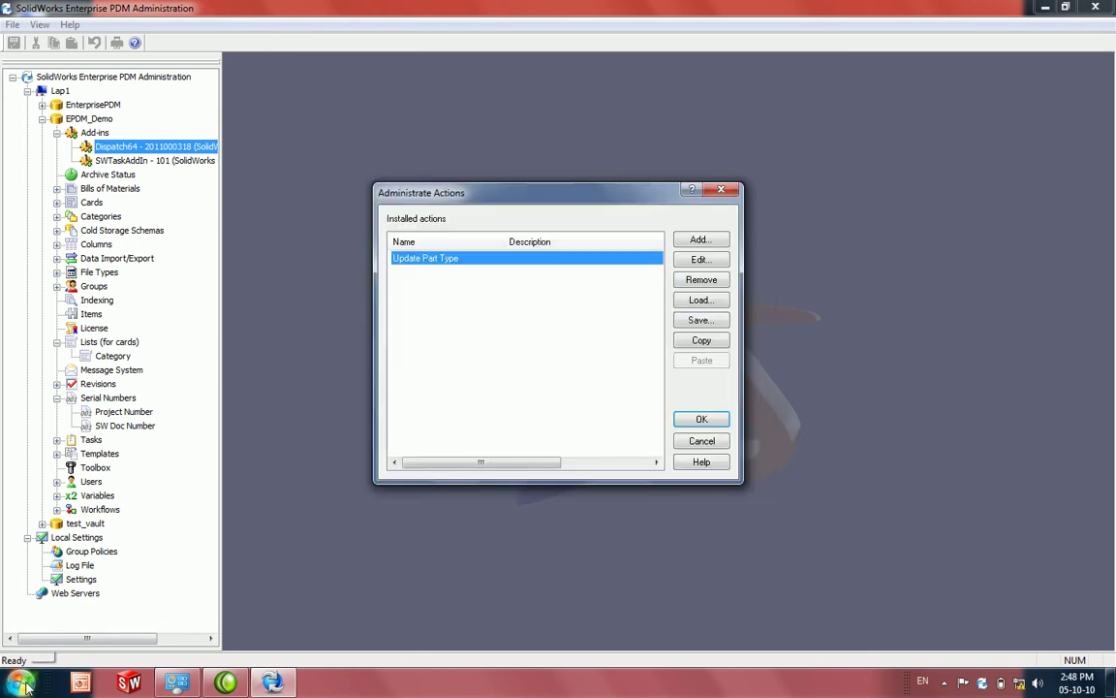
{"action": "left_click", "coordinate": [22, 684]}
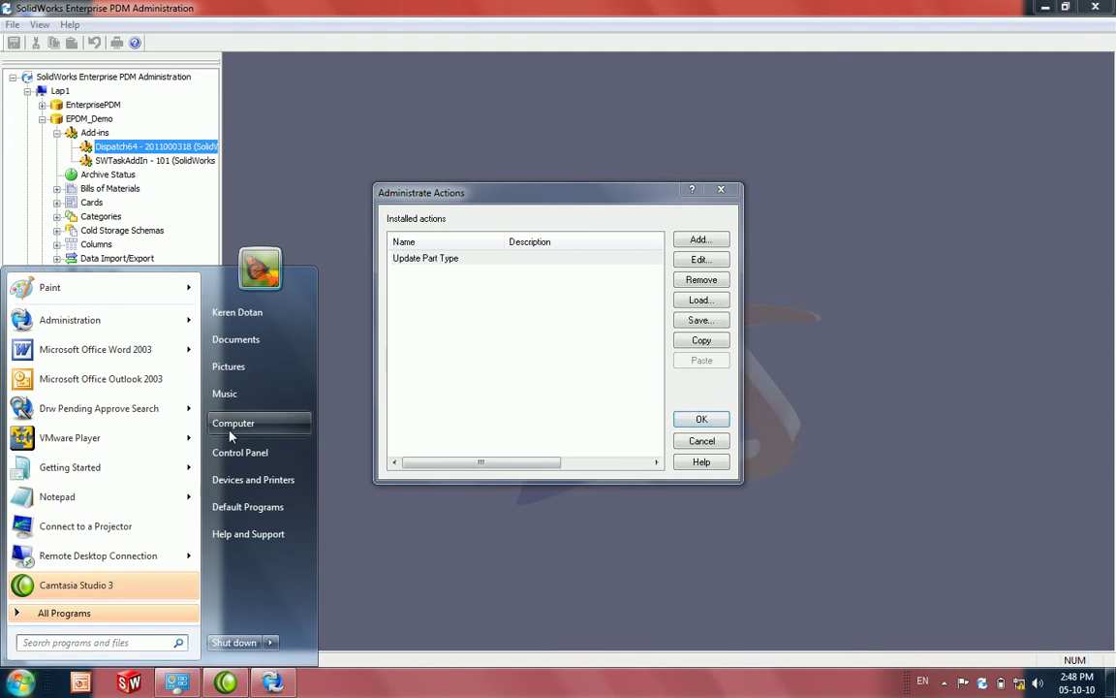
Step: Browse to C:\EPDM_Demo\Engineering\Projects\0030\Design Data in the Hand Truck 2000 KG project
{"action": "left_click", "coordinate": [209, 407]}
{"action": "double_click", "coordinate": [160, 127]}
{"action": "double_click", "coordinate": [165, 150]}
{"action": "double_click", "coordinate": [147, 115]}
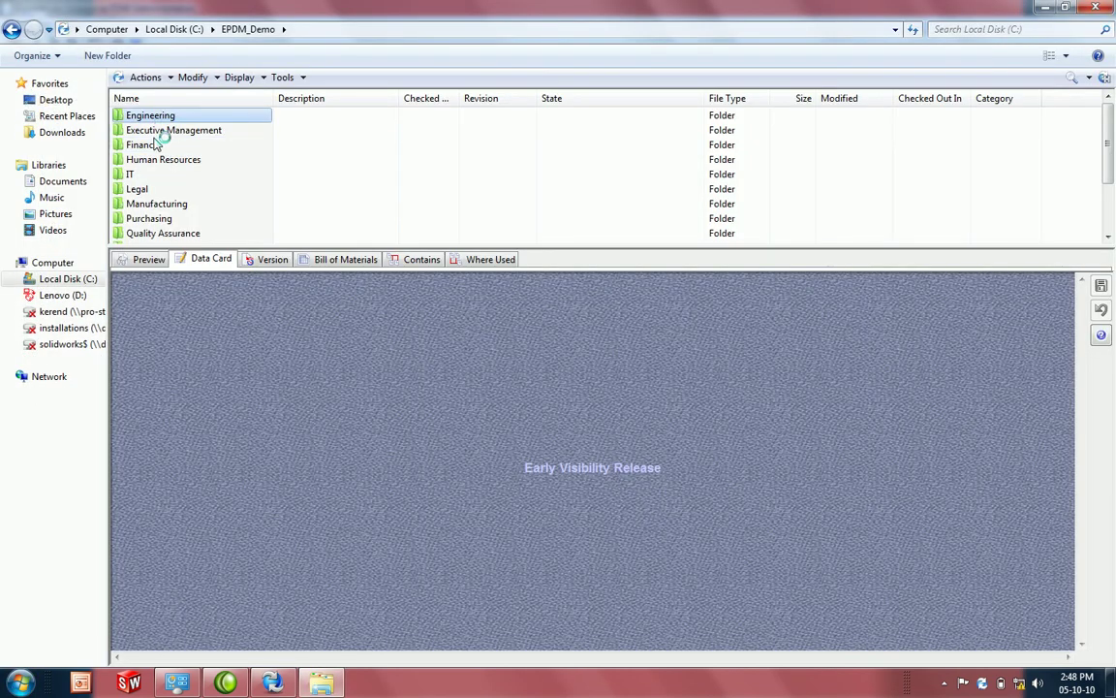
{"action": "double_click", "coordinate": [142, 131]}
{"action": "double_click", "coordinate": [150, 116]}
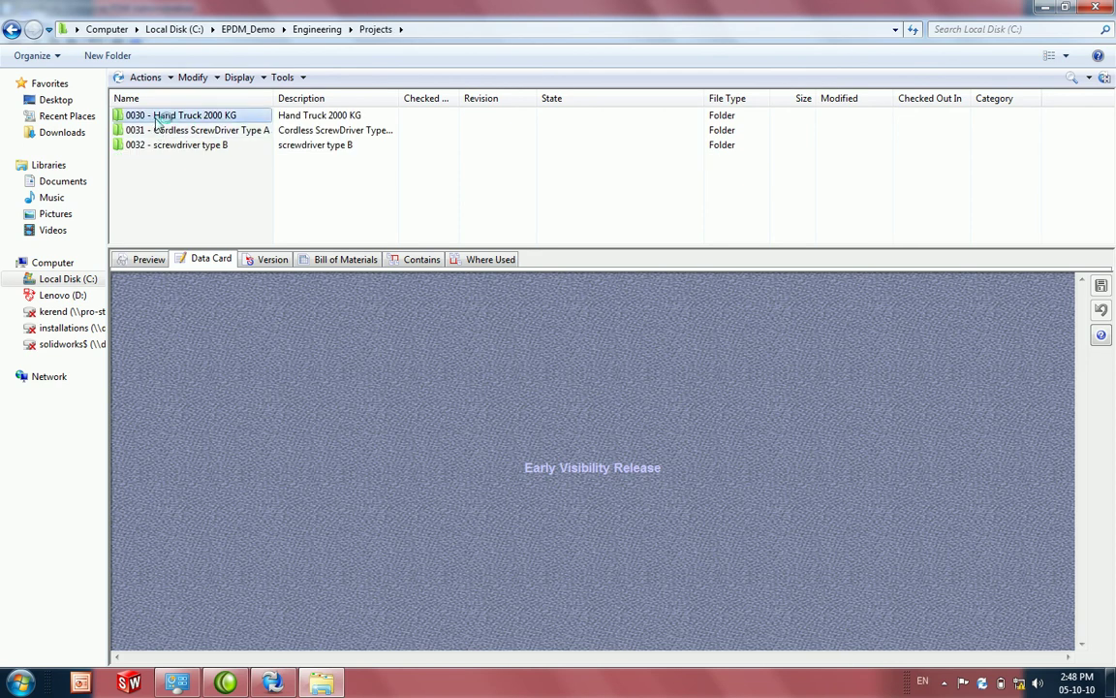
{"action": "left_click", "coordinate": [159, 133]}
{"action": "double_click", "coordinate": [161, 136]}
{"action": "scroll", "coordinate": [194, 169], "scroll_direction": "down", "scroll_amount": 1}
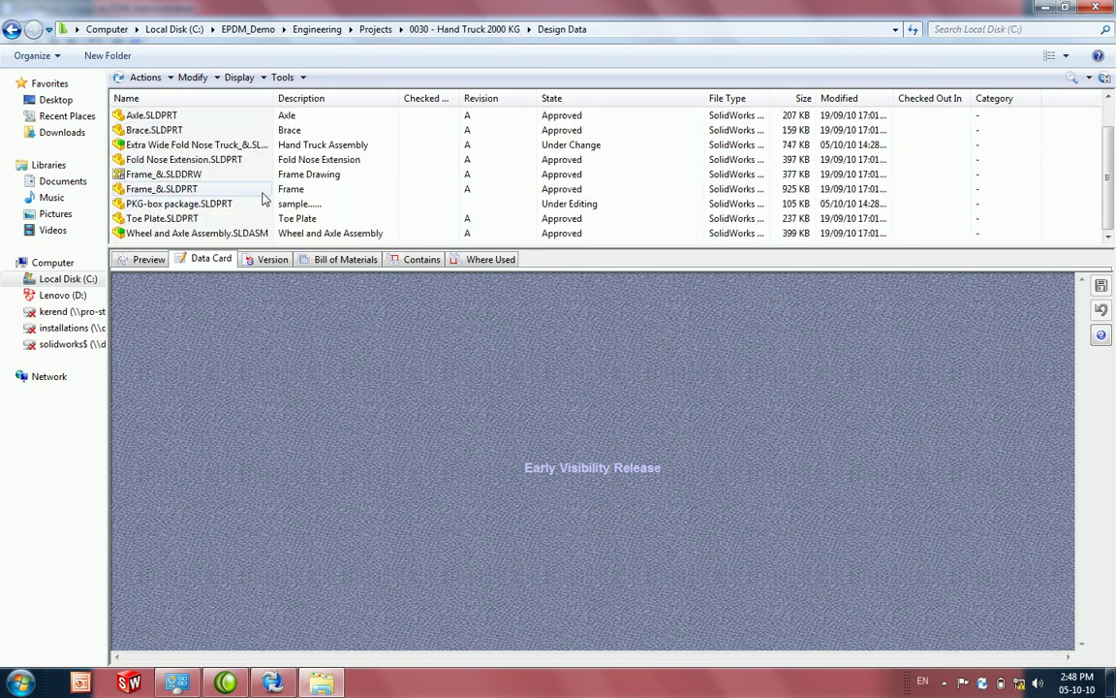
Step: Check out Frame_&.SLDPRT
{"action": "right_click", "coordinate": [175, 193]}
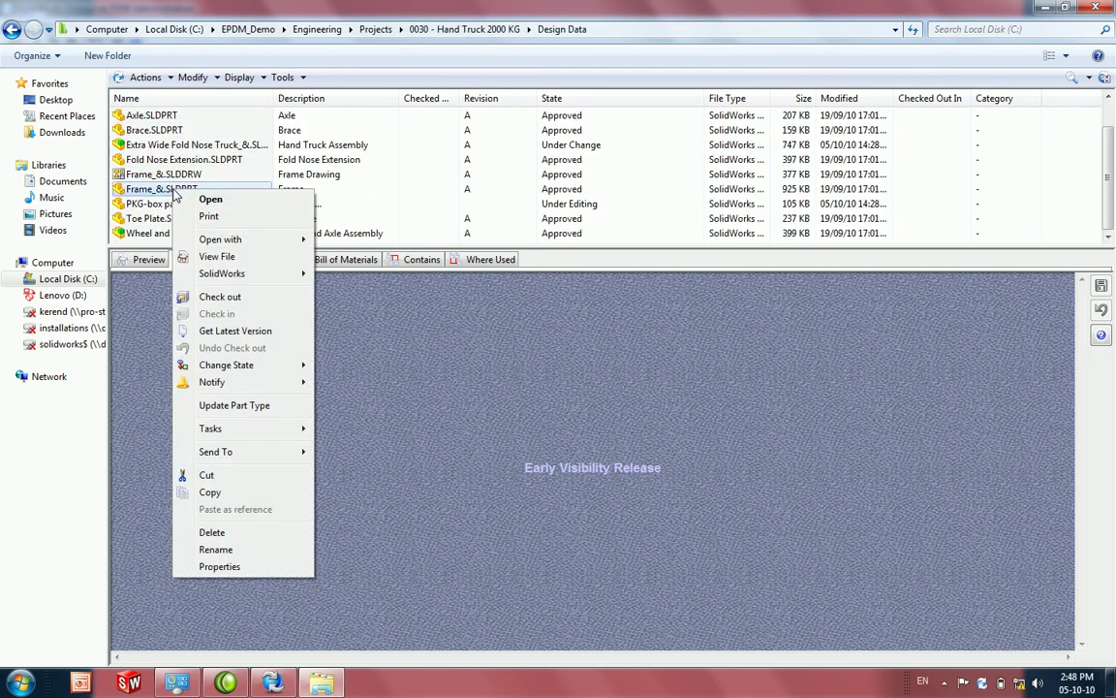
{"action": "left_click", "coordinate": [198, 296]}
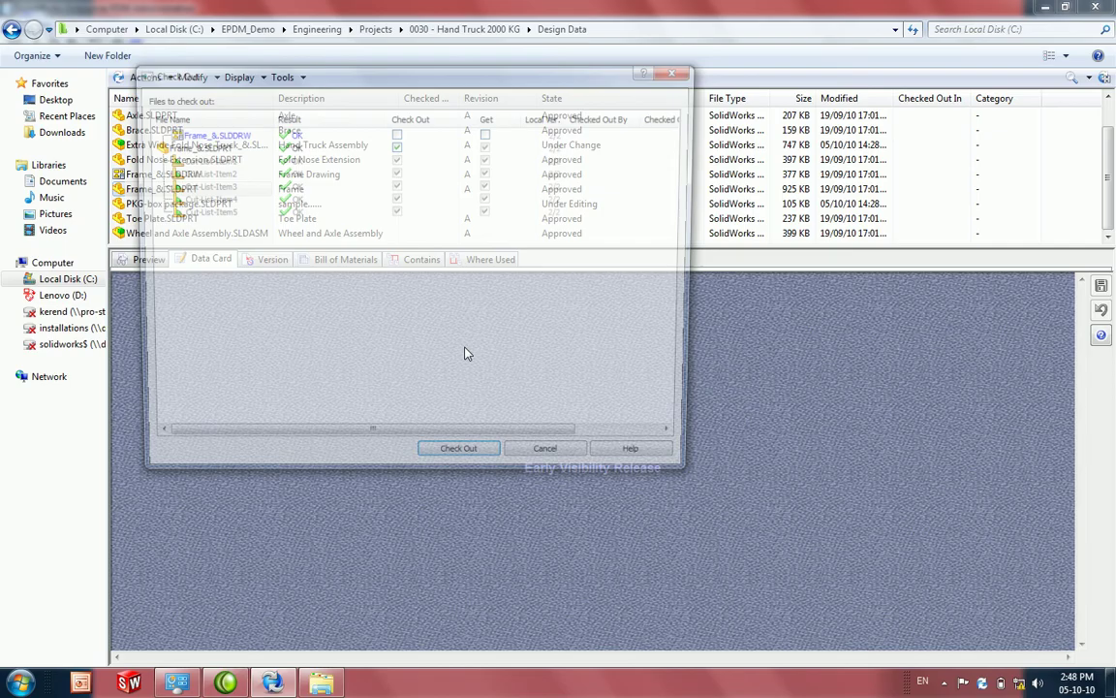
{"action": "left_click", "coordinate": [494, 461]}
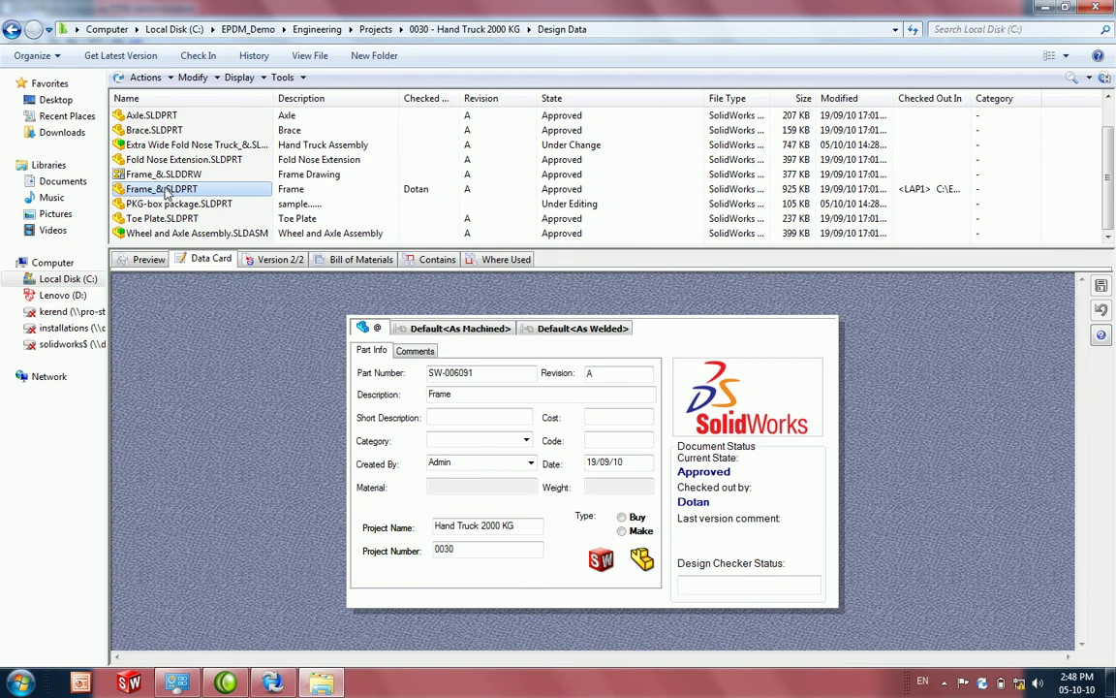
Step: Run Update Part Type on Frame_&.SLDPRT, view the part types, and cancel
{"action": "right_click", "coordinate": [166, 194]}
{"action": "left_click", "coordinate": [226, 405]}
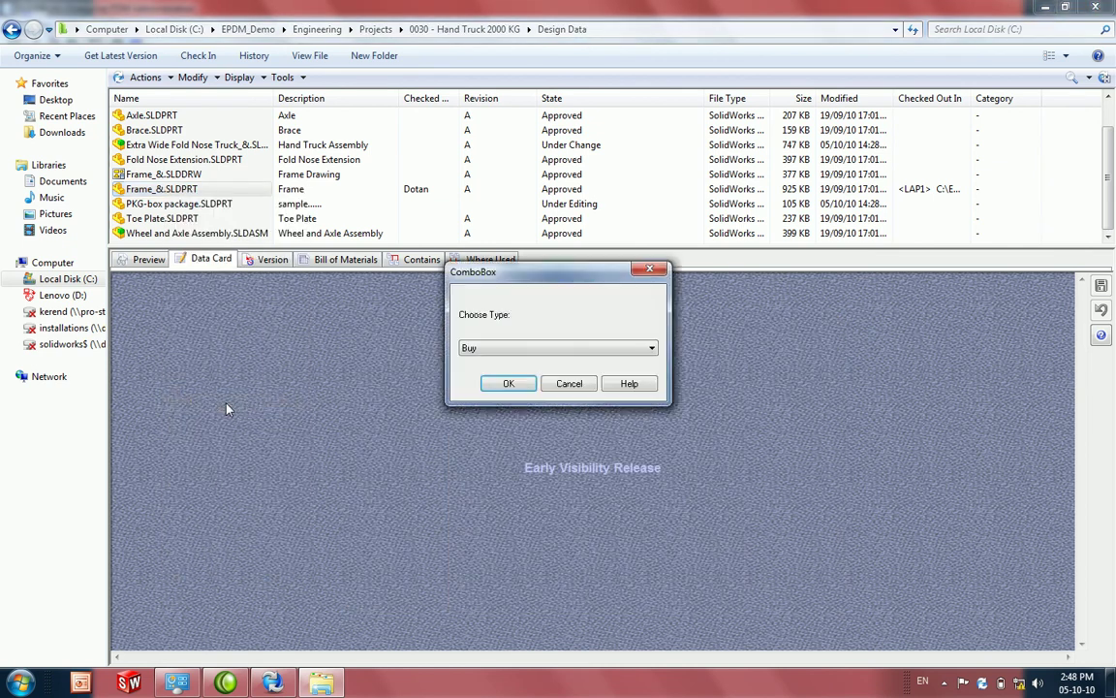
{"action": "left_click", "coordinate": [531, 349]}
{"action": "left_click", "coordinate": [531, 362]}
{"action": "left_click", "coordinate": [568, 384]}
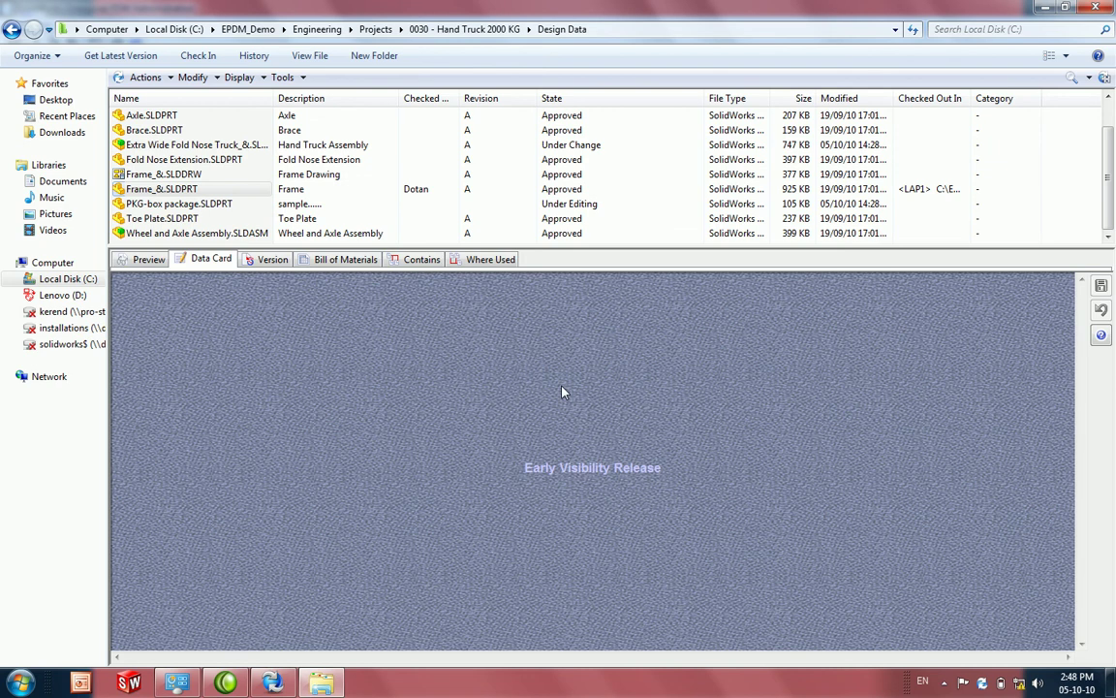
Step: Close the installed actions list in PDM Administration and return to the Design Data folder
{"action": "right_click", "coordinate": [167, 189]}
{"action": "left_click", "coordinate": [354, 601]}
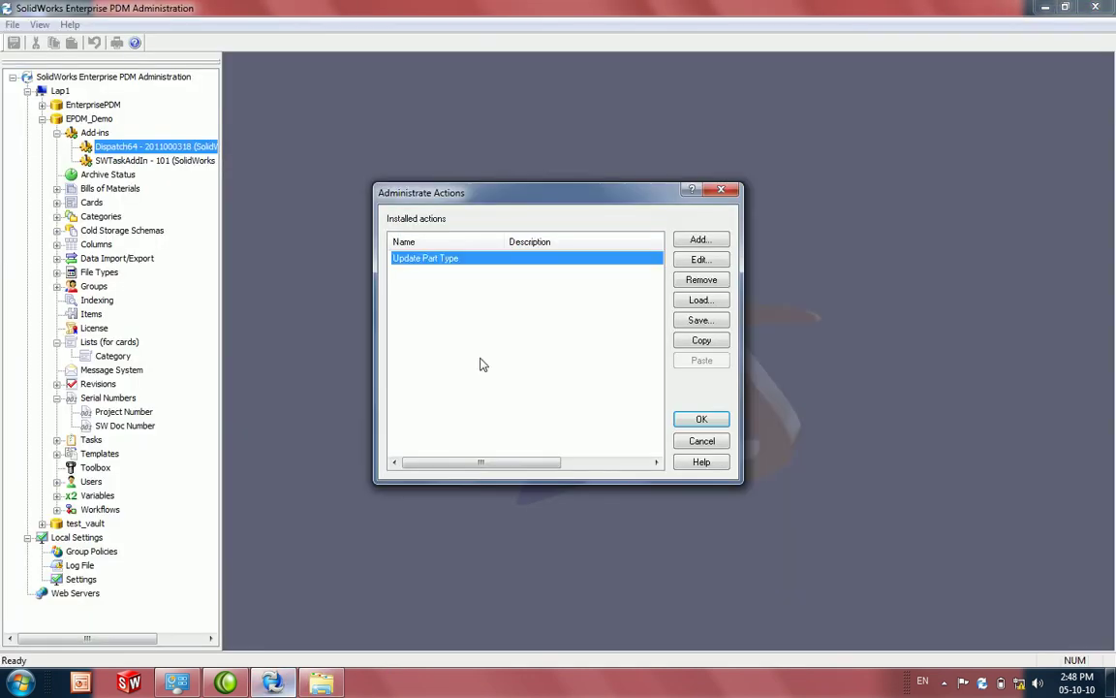
{"action": "left_click", "coordinate": [701, 441]}
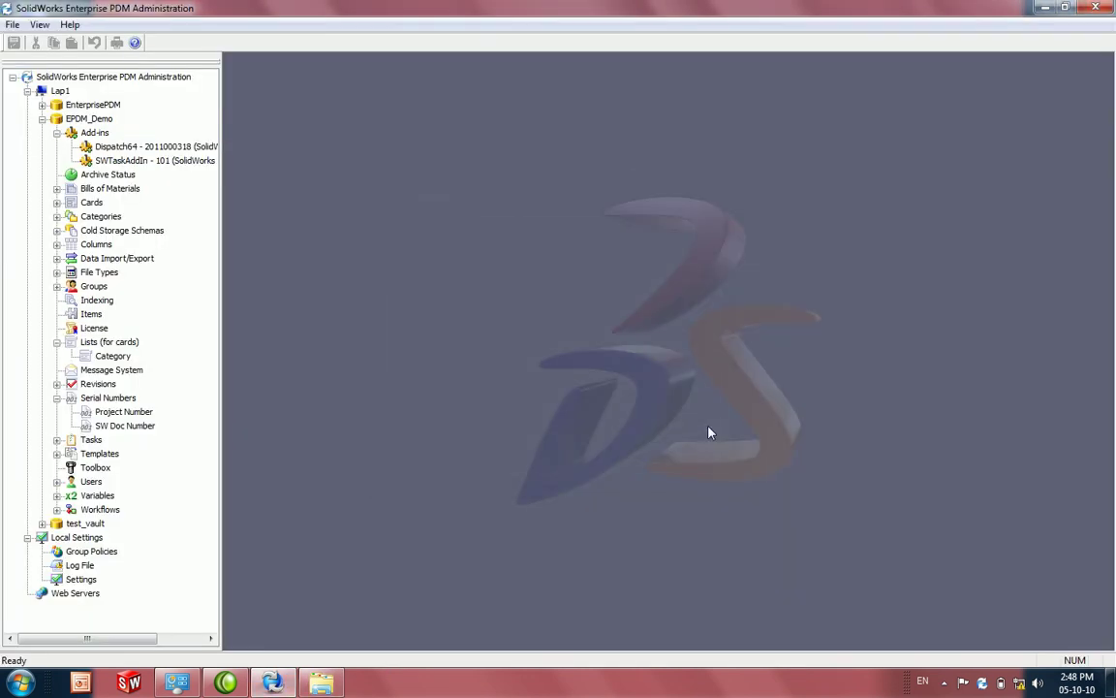
{"action": "left_click", "coordinate": [274, 683]}
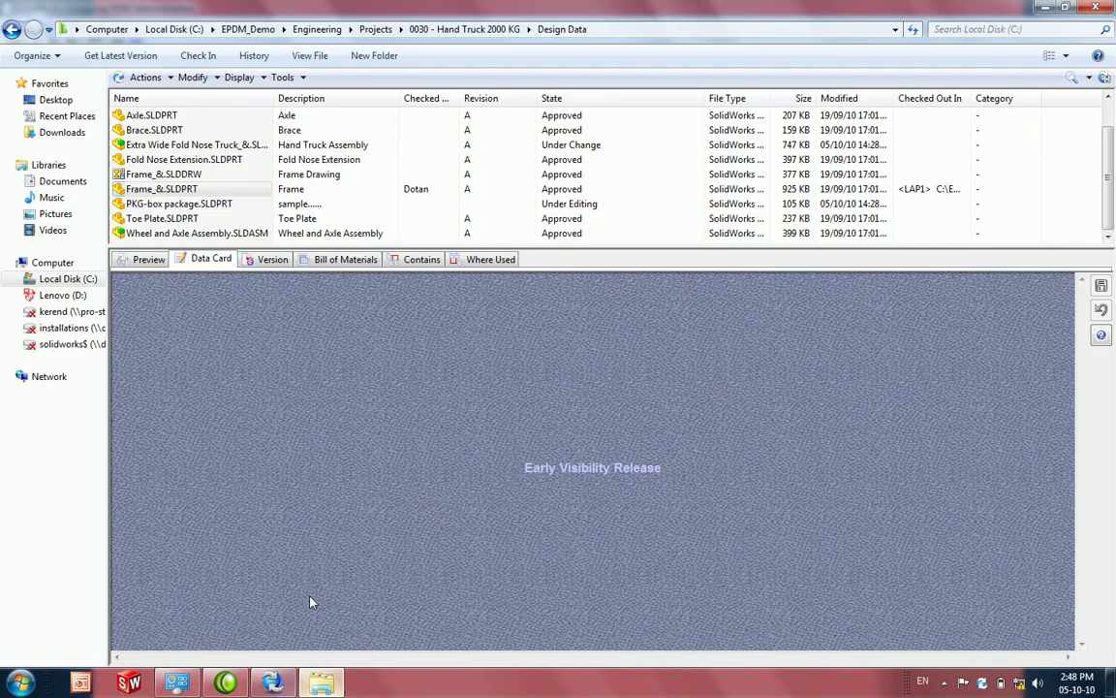
Step: Rerun Update Part Type to confirm Buy, Make and None are offered, cancel, and minimize the vault
{"action": "right_click", "coordinate": [162, 194]}
{"action": "left_click", "coordinate": [224, 404]}
{"action": "left_click", "coordinate": [490, 349]}
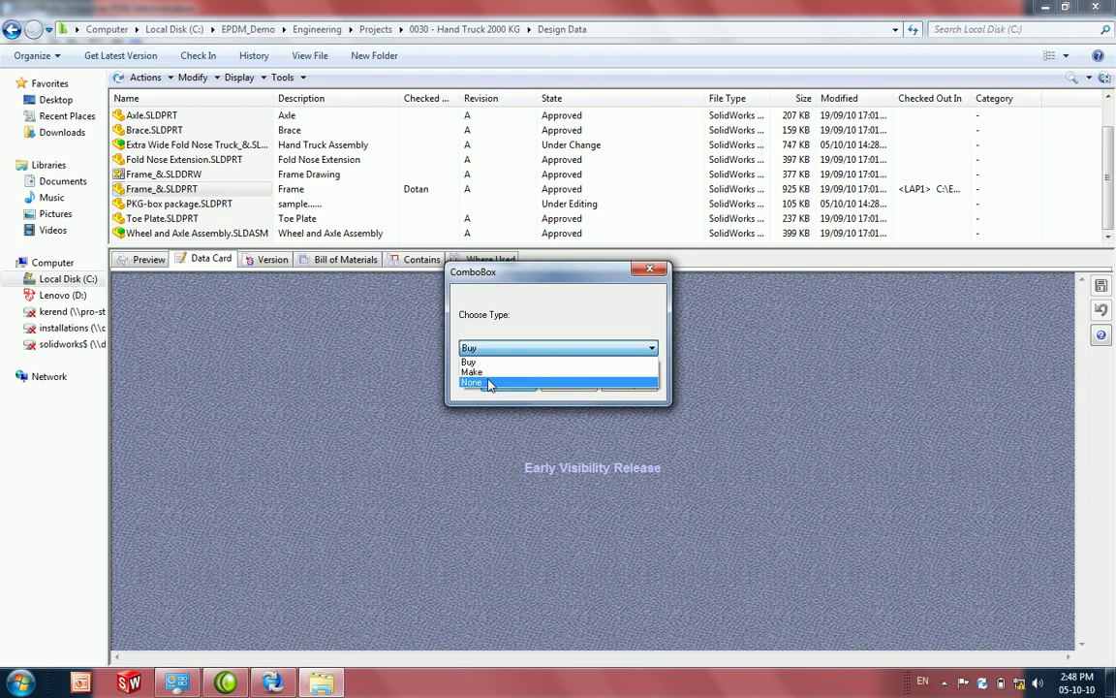
{"action": "left_click", "coordinate": [501, 350]}
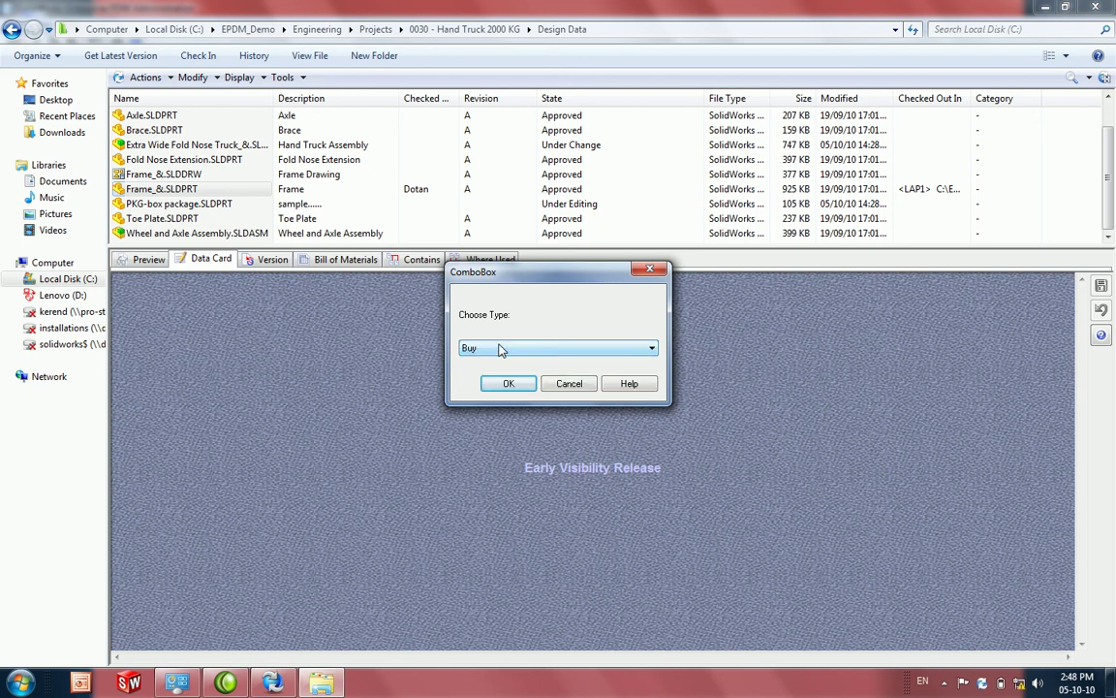
{"action": "left_click", "coordinate": [570, 384]}
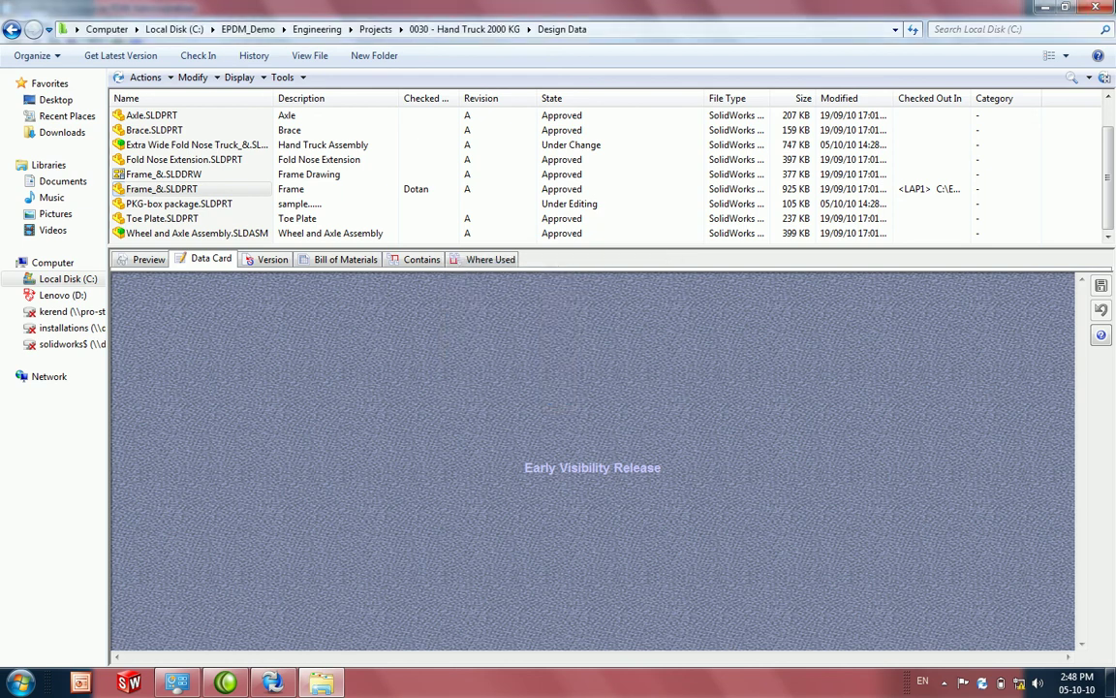
{"action": "left_click", "coordinate": [1043, 9]}
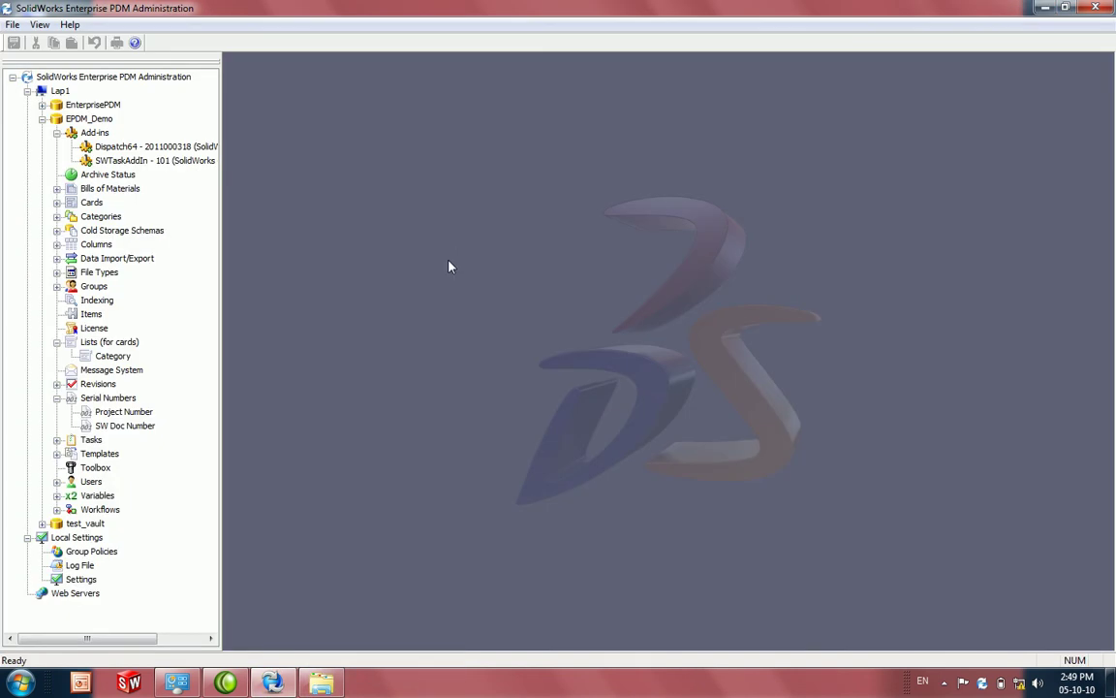
Step: Open the Dispatch64 Update Part Type action for editing from Administrate Actions
{"action": "right_click", "coordinate": [145, 146]}
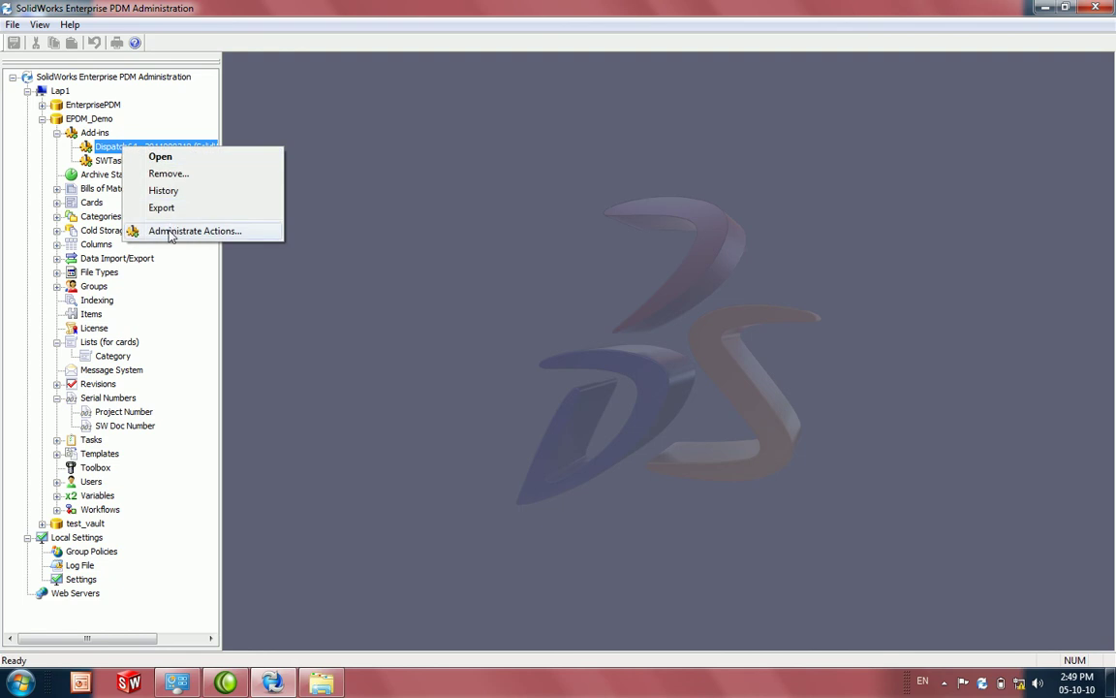
{"action": "left_click", "coordinate": [204, 226]}
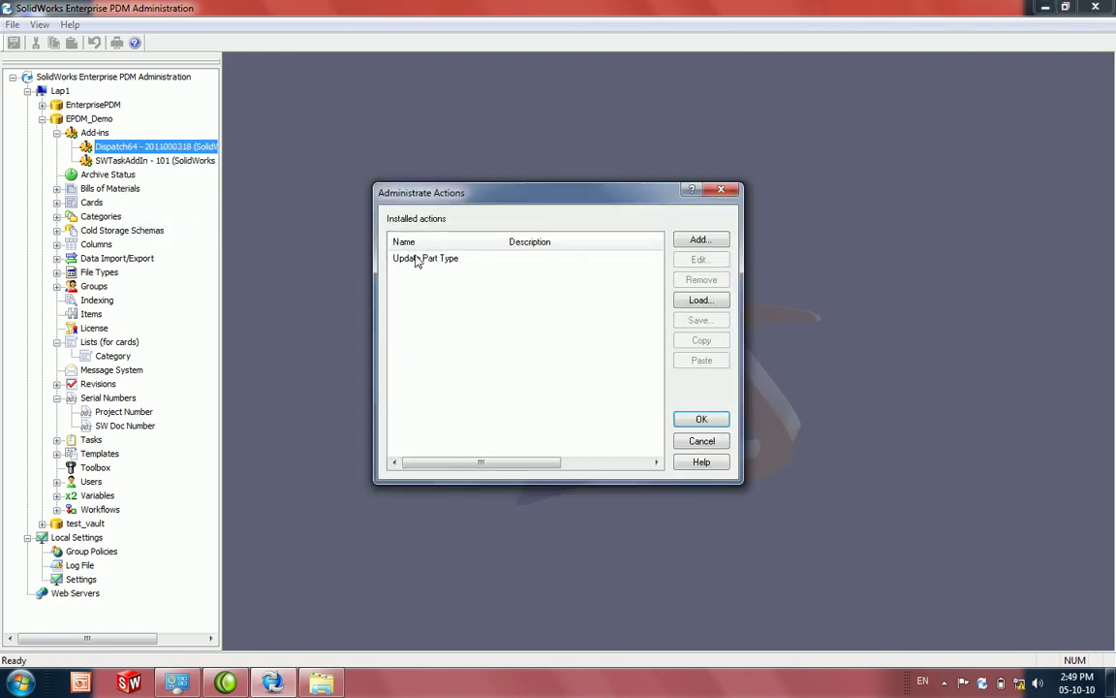
{"action": "double_click", "coordinate": [416, 257]}
Step: Browse the available action commands, cancel without adding any, and close the editor unchanged
{"action": "left_click", "coordinate": [718, 337]}
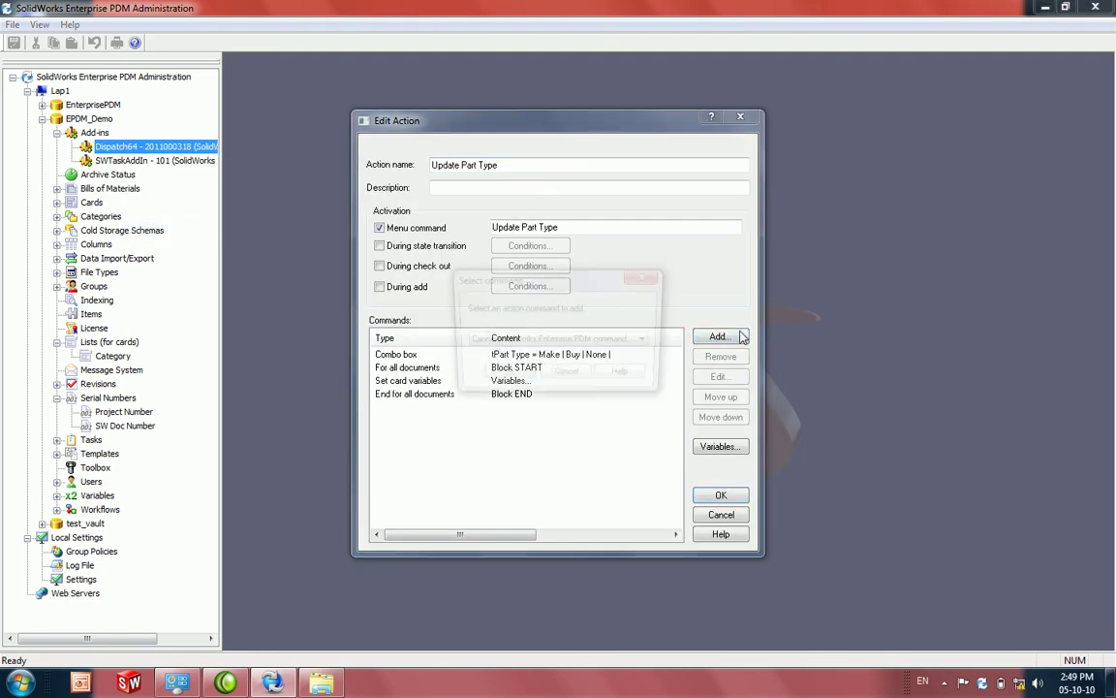
{"action": "left_click", "coordinate": [559, 341]}
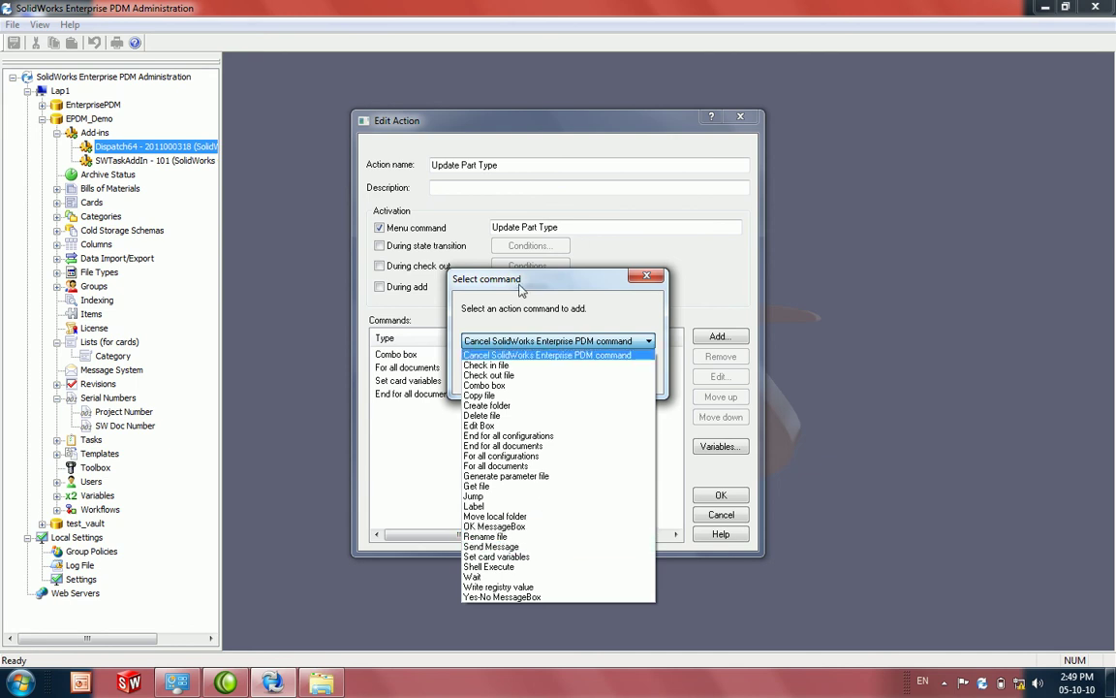
{"action": "left_click", "coordinate": [547, 354]}
{"action": "left_click", "coordinate": [646, 276]}
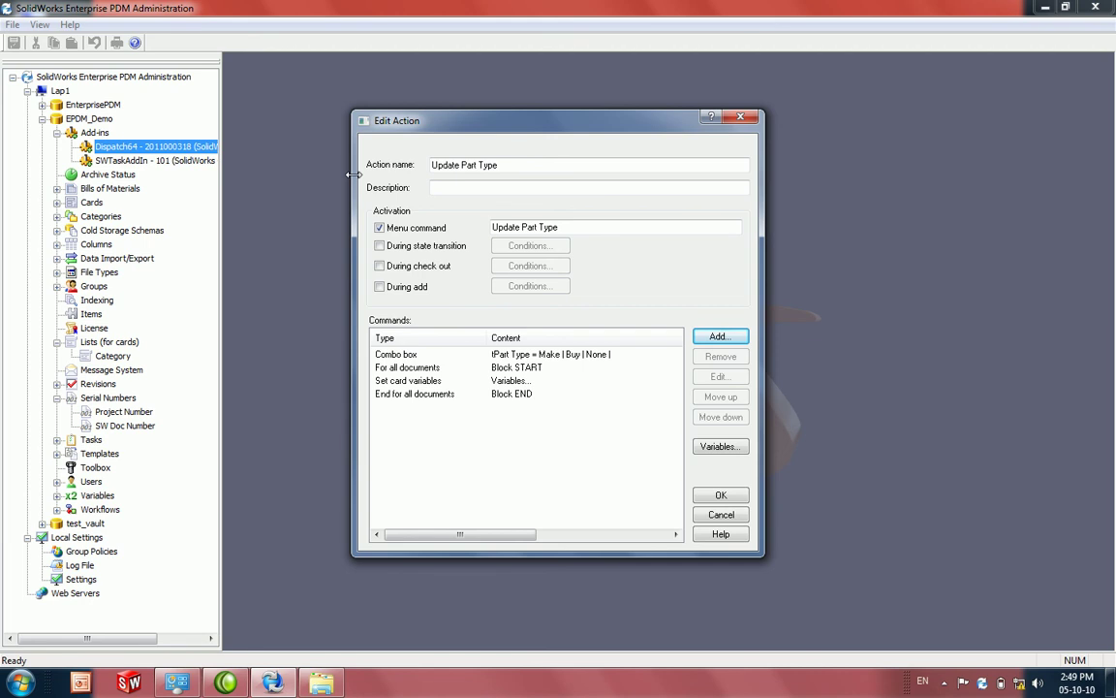
{"action": "left_click_drag", "start_coordinate": [354, 174], "coordinate": [274, 176]}
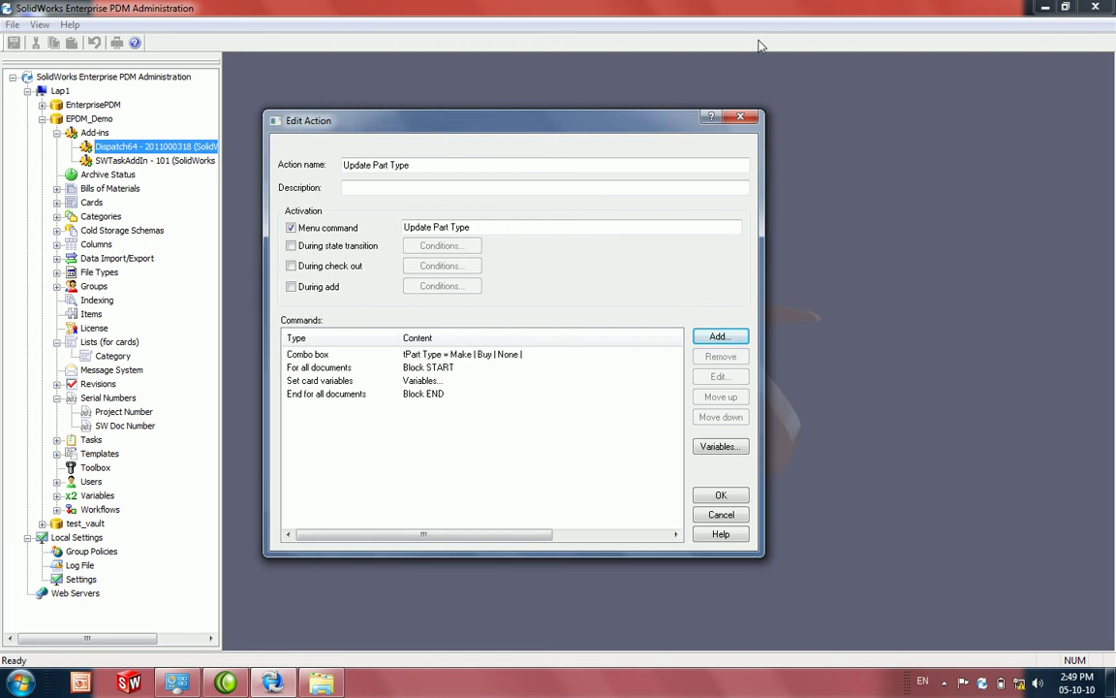
{"action": "key", "text": "Return"}
{"action": "key", "text": "Return"}
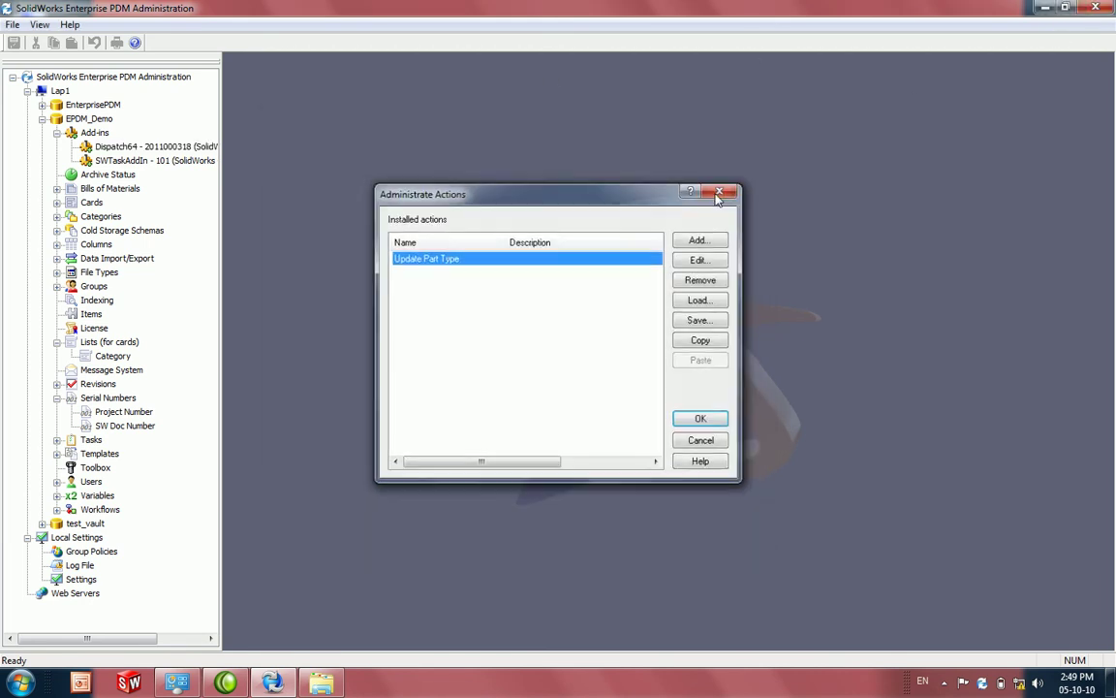